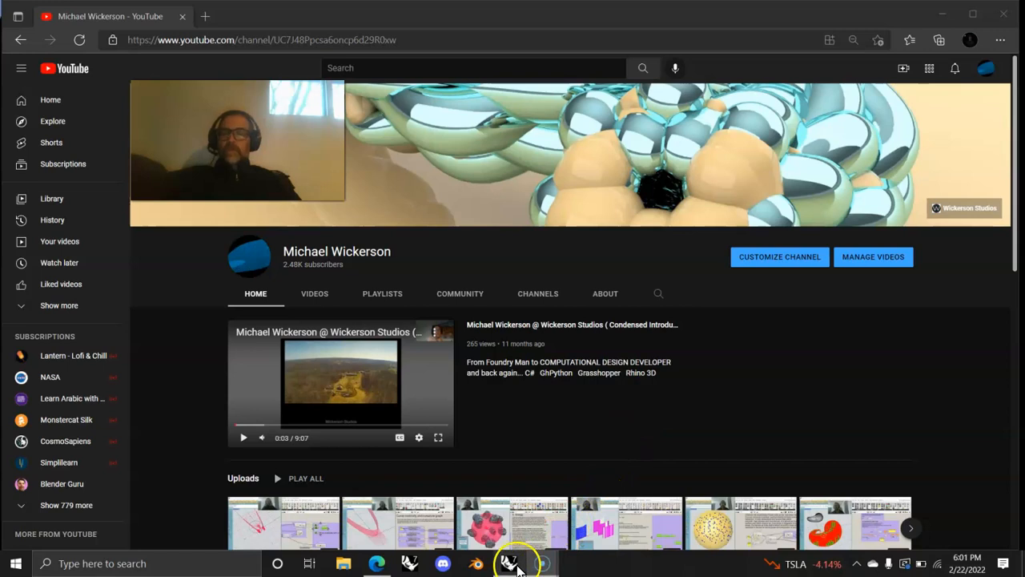
# Step: Switch from the YouTube channel page to the Rhino 7 window
pyautogui.click(510, 564)
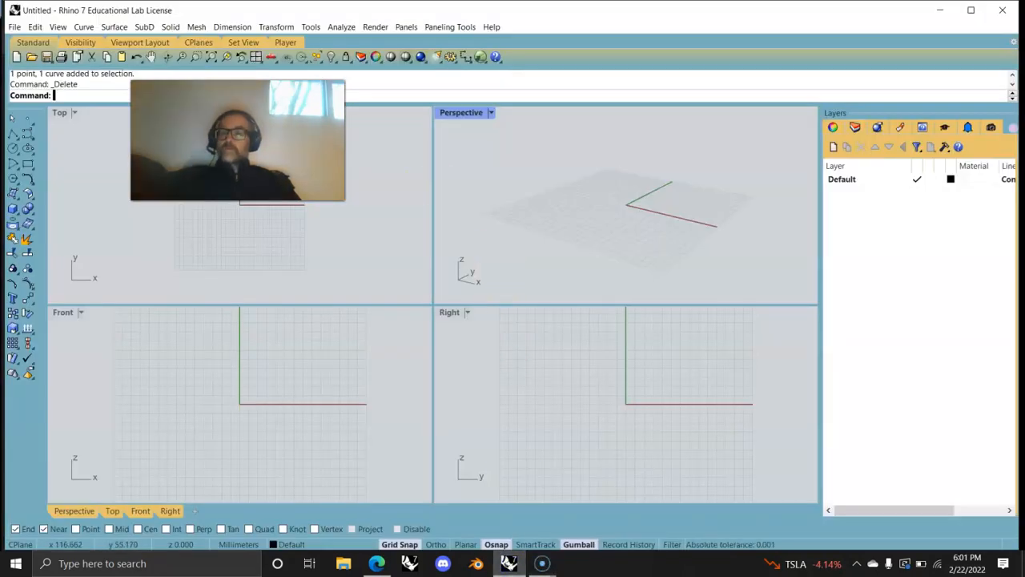
# Step: Browse the other toolbar tab sets, then return to the Standard tools
pyautogui.moveTo(269, 126); pyautogui.dragTo(647, 46)
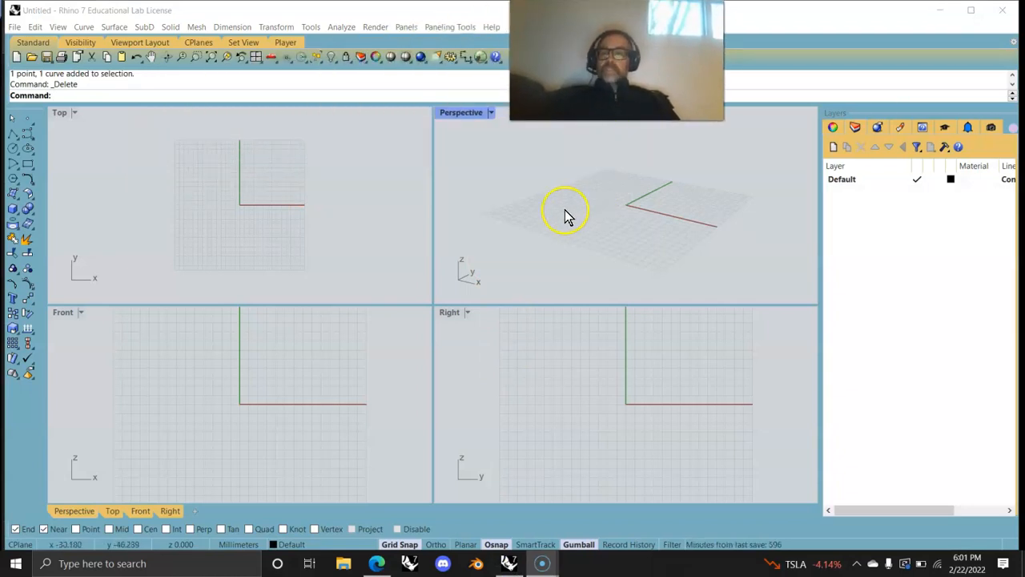
pyautogui.click(34, 37)
pyautogui.click(82, 42)
pyautogui.click(140, 43)
pyautogui.click(199, 43)
pyautogui.click(240, 44)
pyautogui.click(32, 43)
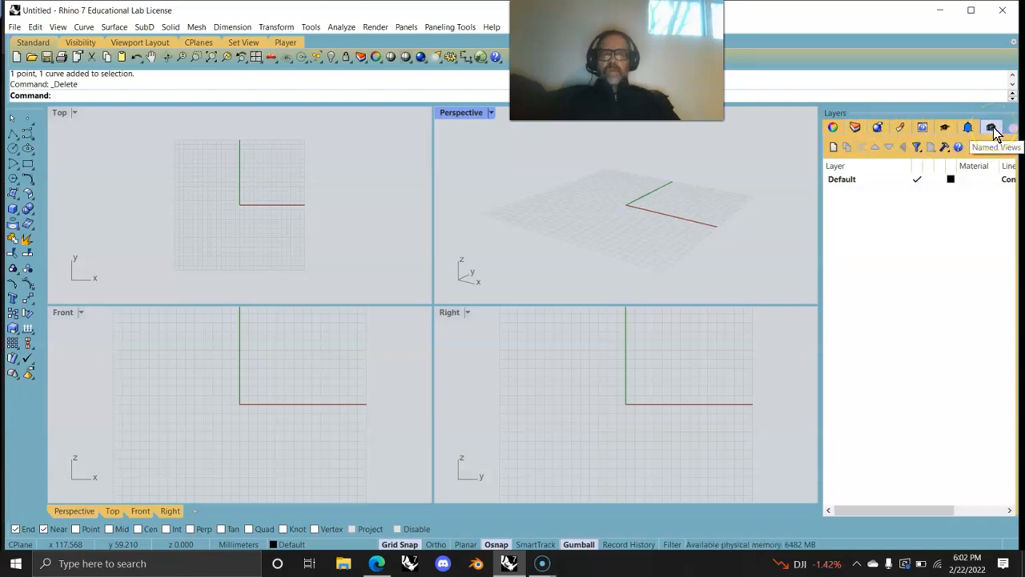
# Step: Widen the Layers panel beside the narrowed viewports and start the Point command
pyautogui.moveTo(821, 219); pyautogui.dragTo(794, 219)
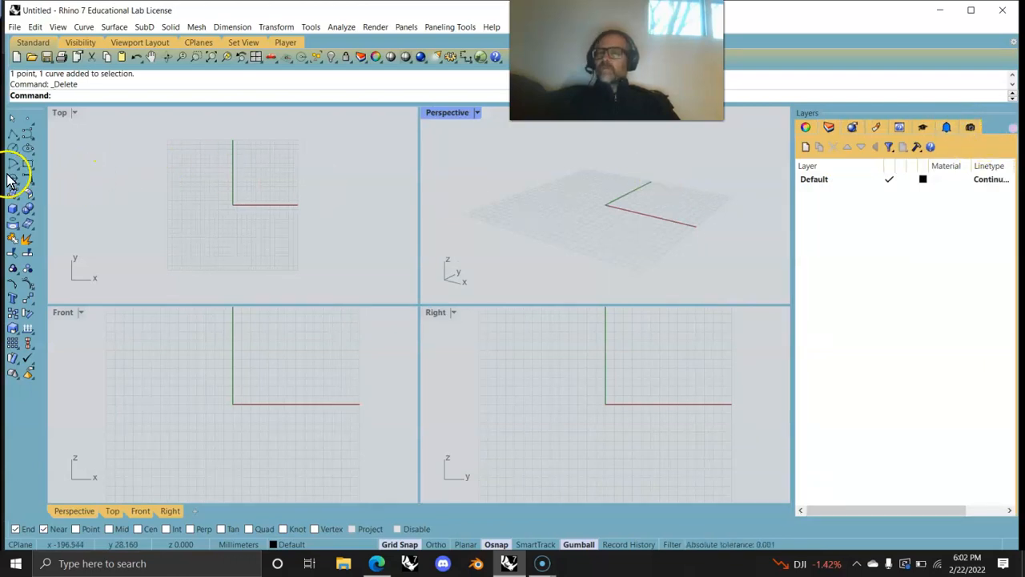
pyautogui.moveTo(47, 206)
pyautogui.mouseDown()
pyautogui.moveTo(104, 207)
pyautogui.moveTo(43, 206)
pyautogui.mouseUp()
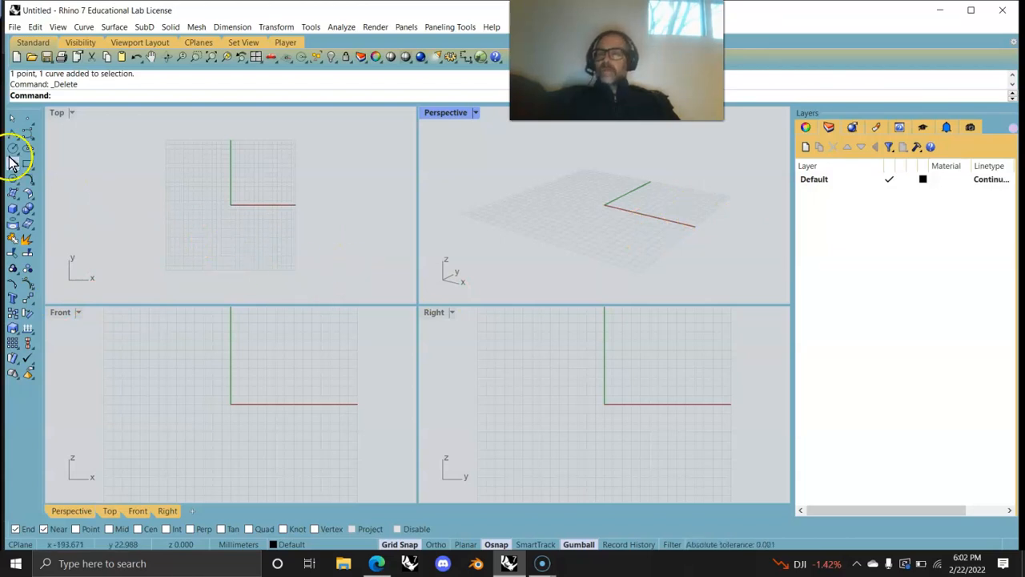
pyautogui.click(27, 117)
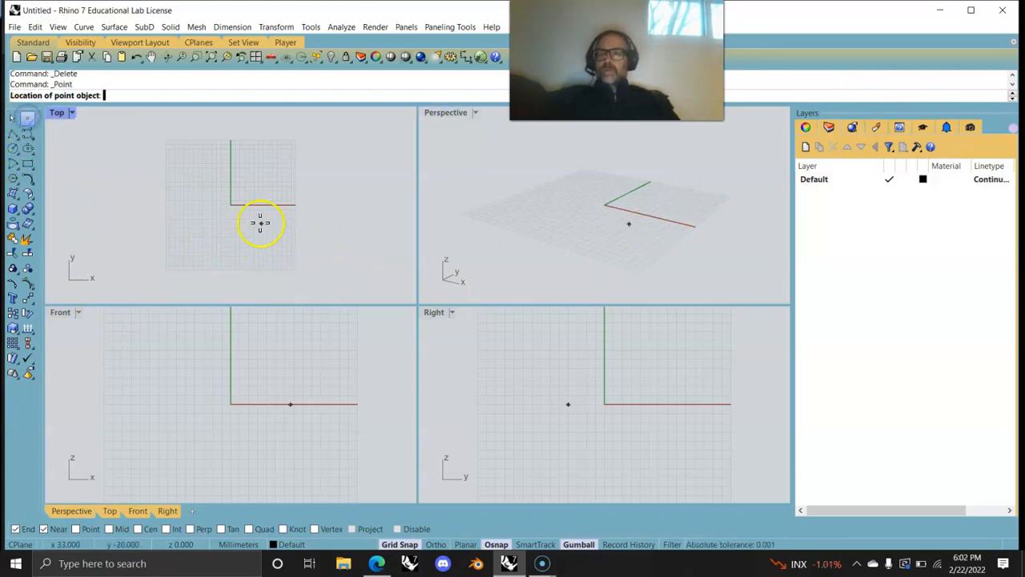
# Step: Place a point and draw a two-point straight polyline in the Top view
pyautogui.click(245, 186)
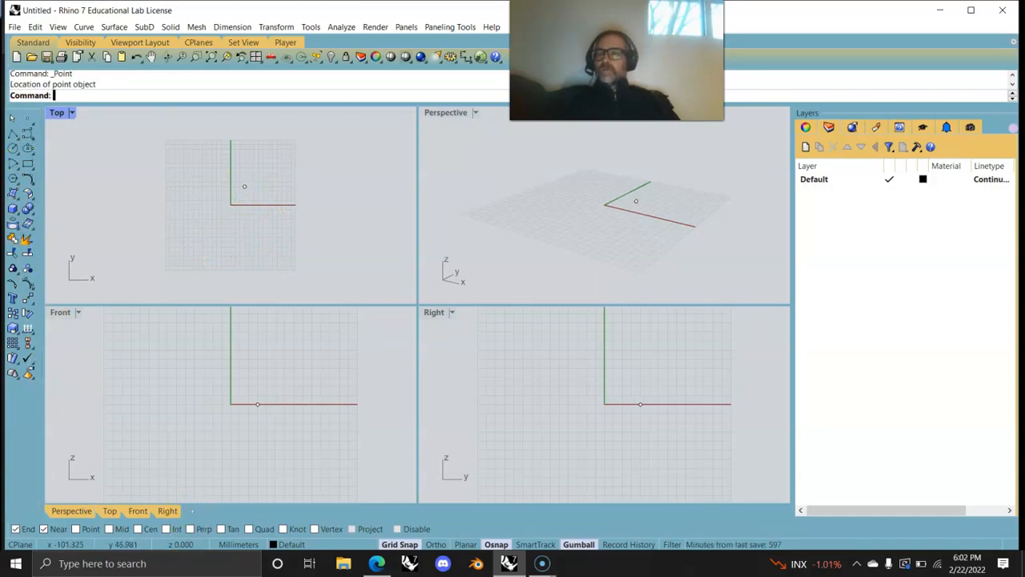
pyautogui.click(12, 133)
pyautogui.click(196, 248)
pyautogui.click(305, 210)
pyautogui.press('Return')
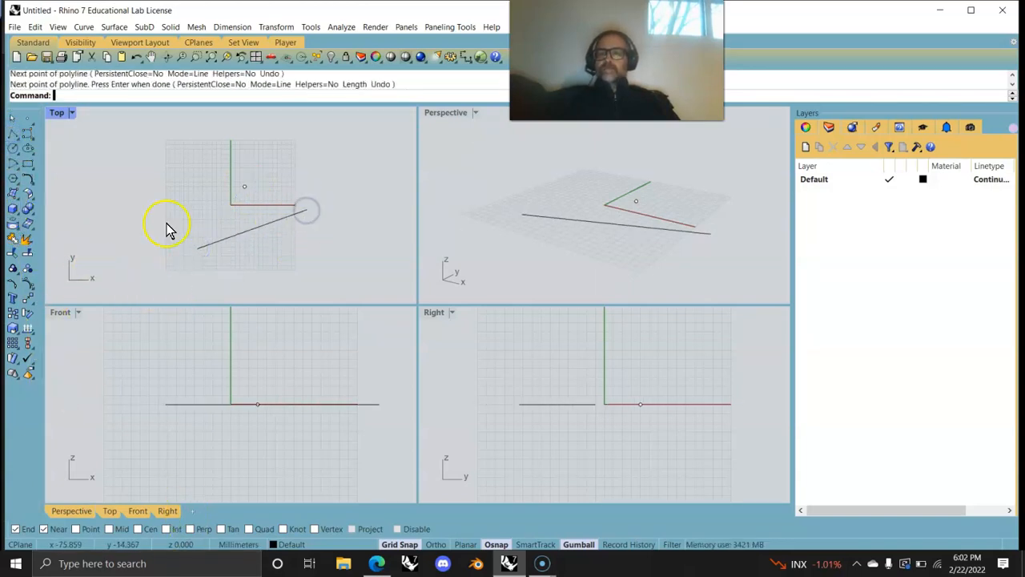
# Step: Draw a freeform curve through five control points
pyautogui.click(27, 133)
pyautogui.click(138, 221)
pyautogui.click(159, 159)
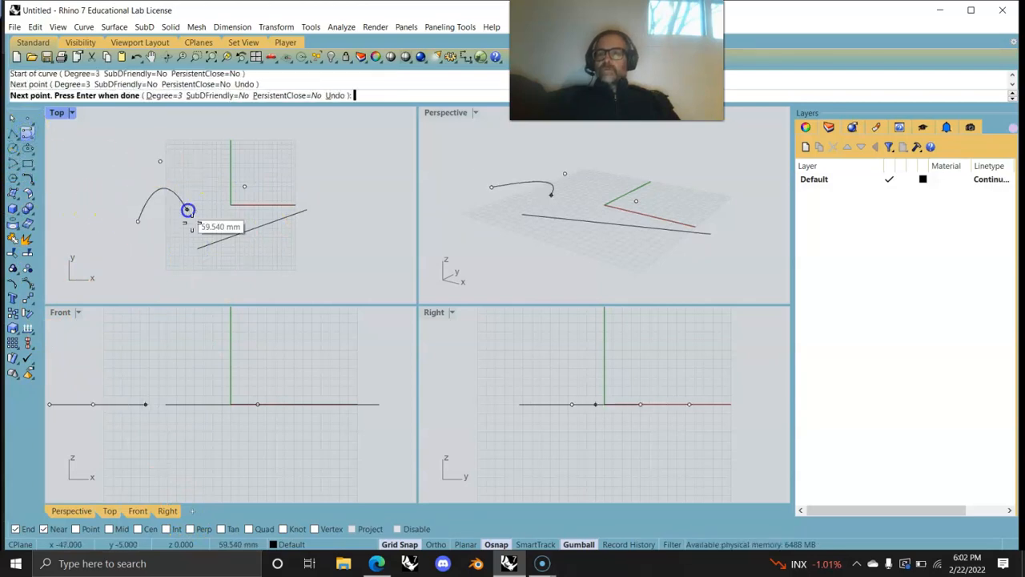
pyautogui.click(192, 224)
pyautogui.click(224, 171)
pyautogui.click(221, 158)
pyautogui.rightClick(221, 158)
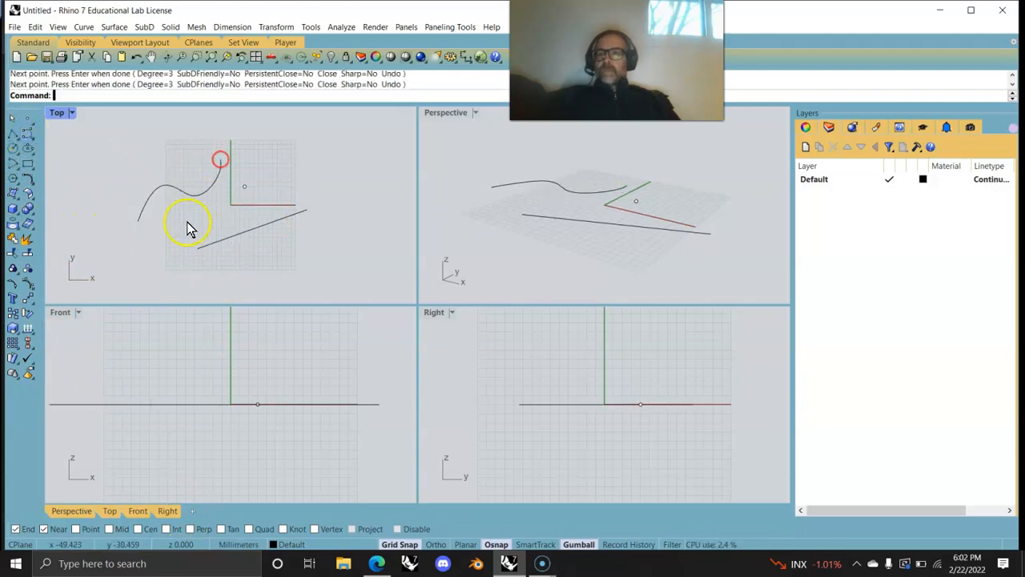
# Step: Create a four-corner surface with Surface from Corner Points
pyautogui.click(16, 194)
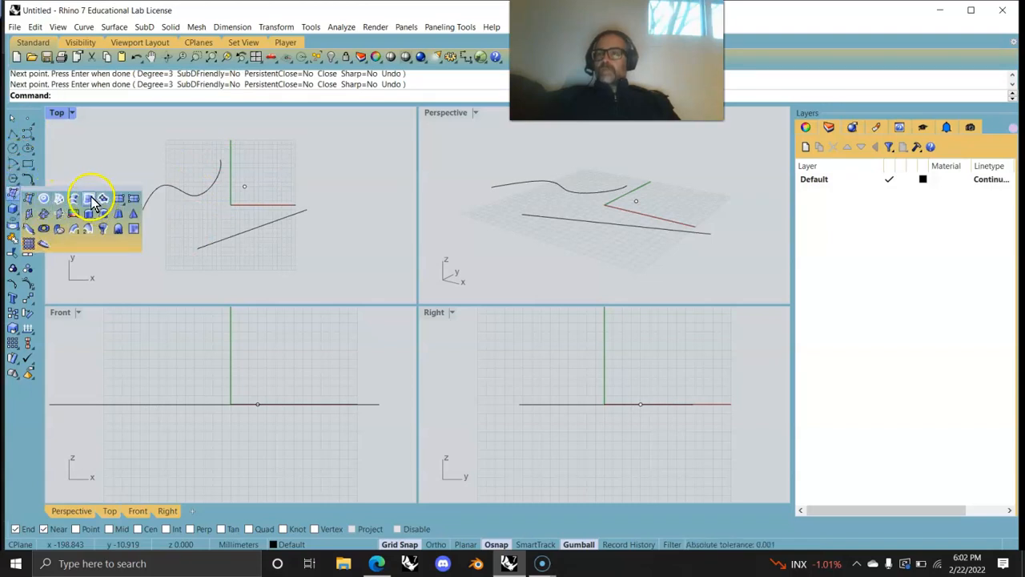
pyautogui.click(28, 199)
pyautogui.click(295, 171)
pyautogui.click(325, 128)
pyautogui.click(359, 157)
pyautogui.click(360, 186)
# Step: Set the Perspective and Top viewports to Shaded display mode
pyautogui.click(72, 116)
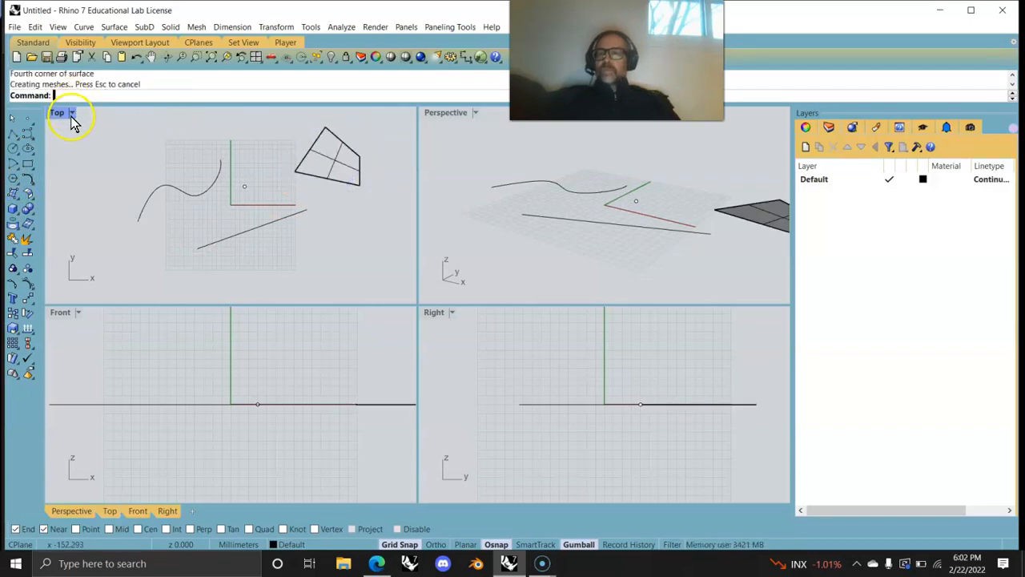
pyautogui.click(439, 113)
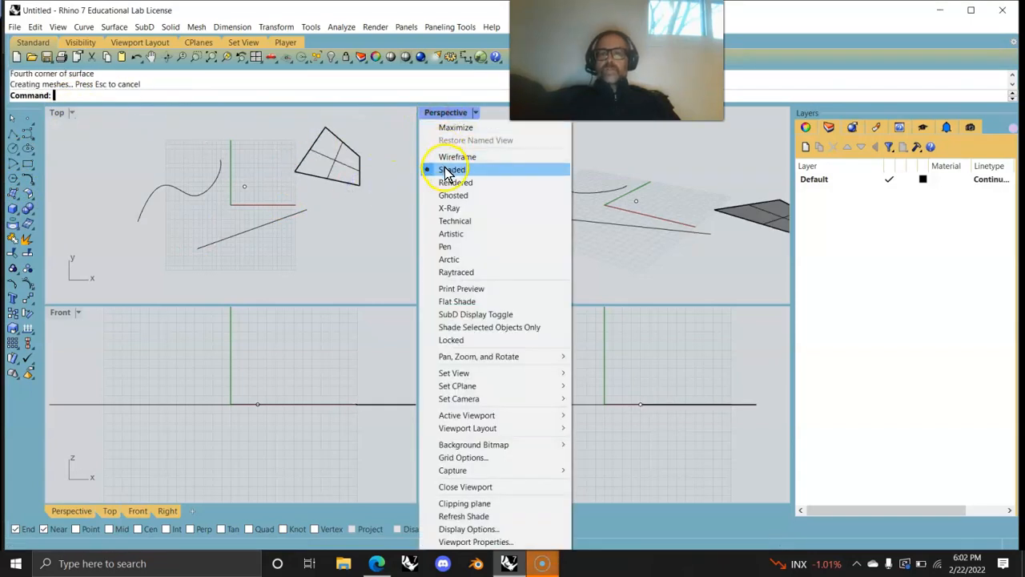
pyautogui.click(446, 169)
pyautogui.click(58, 113)
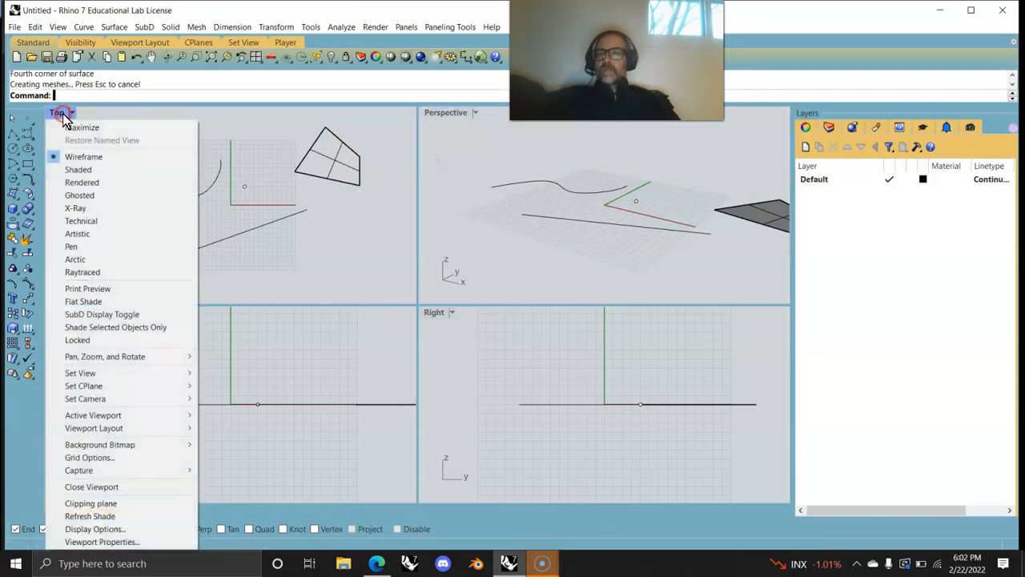
pyautogui.click(90, 183)
pyautogui.click(57, 112)
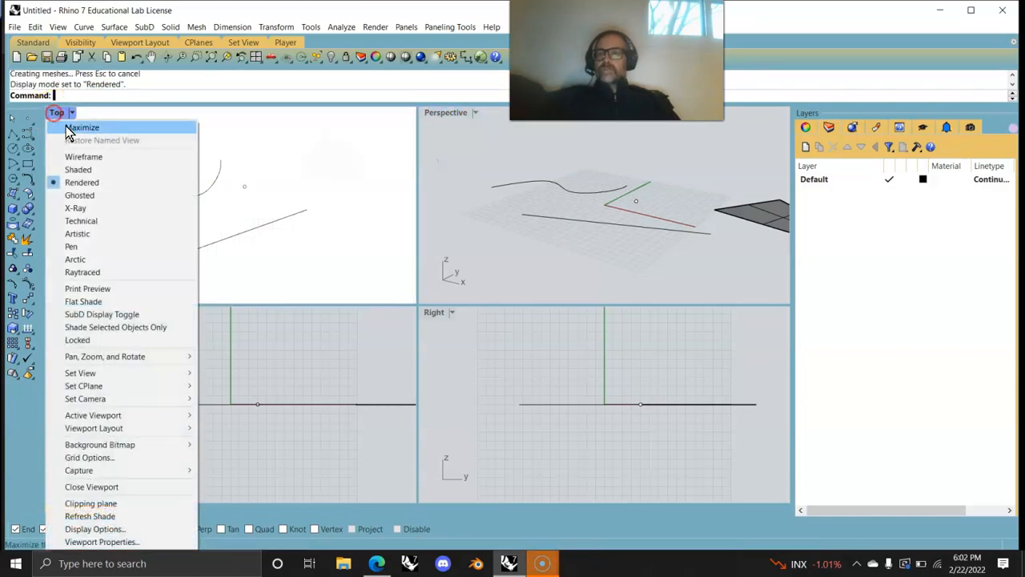
pyautogui.click(84, 182)
pyautogui.click(57, 113)
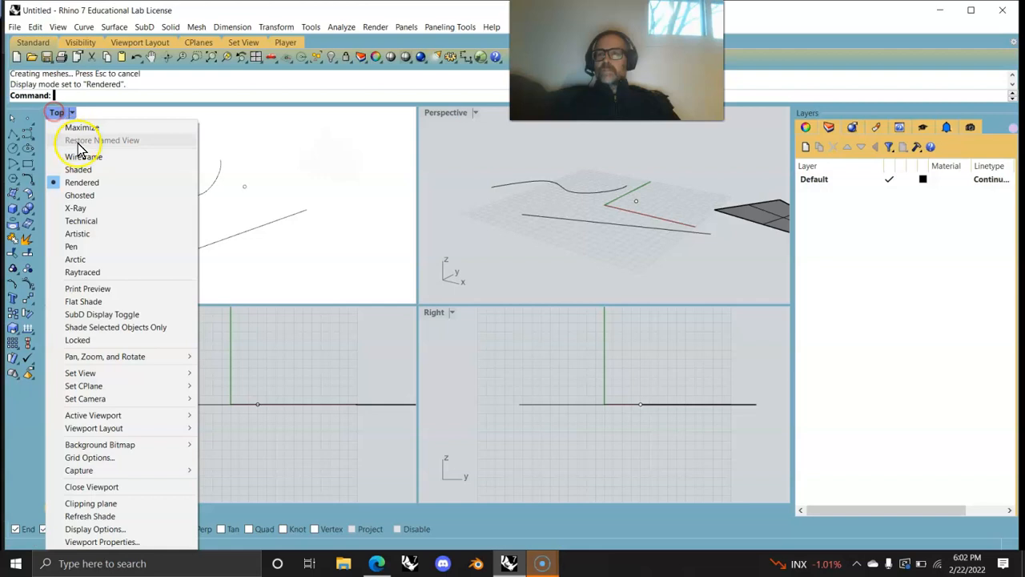
pyautogui.click(79, 170)
pyautogui.click(457, 338)
pyautogui.click(309, 356)
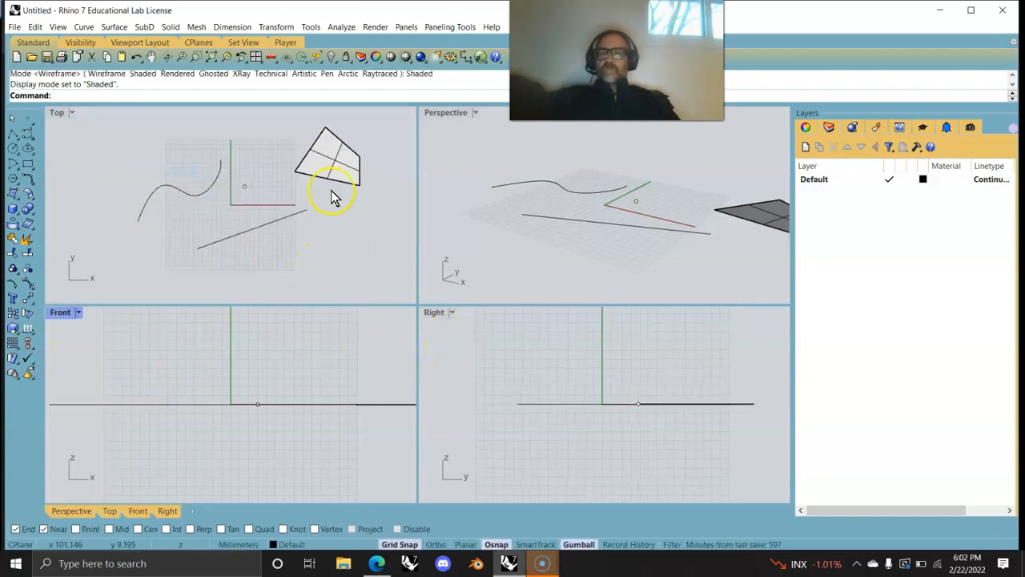
# Step: Draw a box solid beside the surface, then turn Grid Snap off and Gumball on
pyautogui.click(14, 212)
pyautogui.click(29, 215)
pyautogui.click(321, 261)
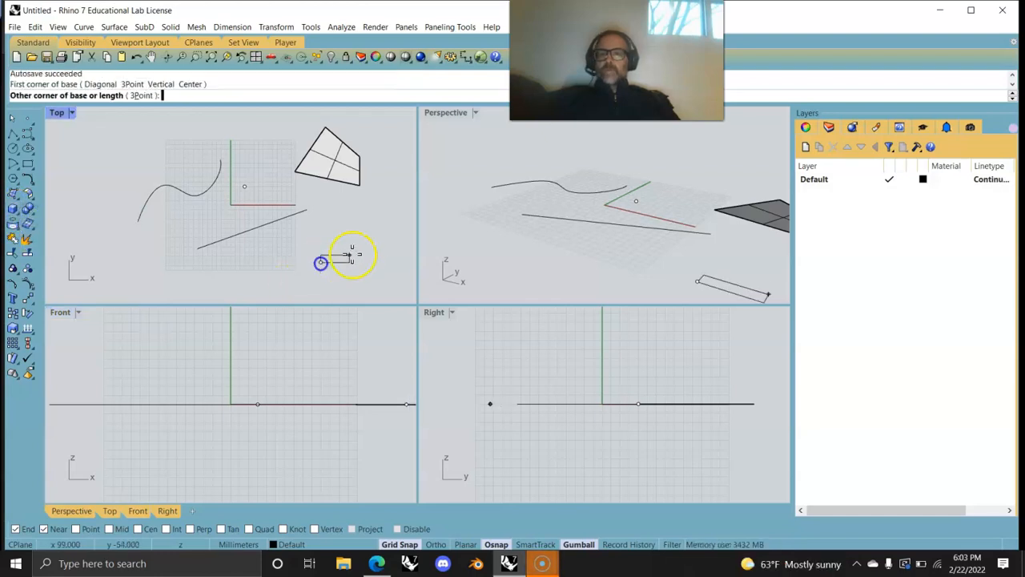
pyautogui.click(365, 237)
pyautogui.press('Return')
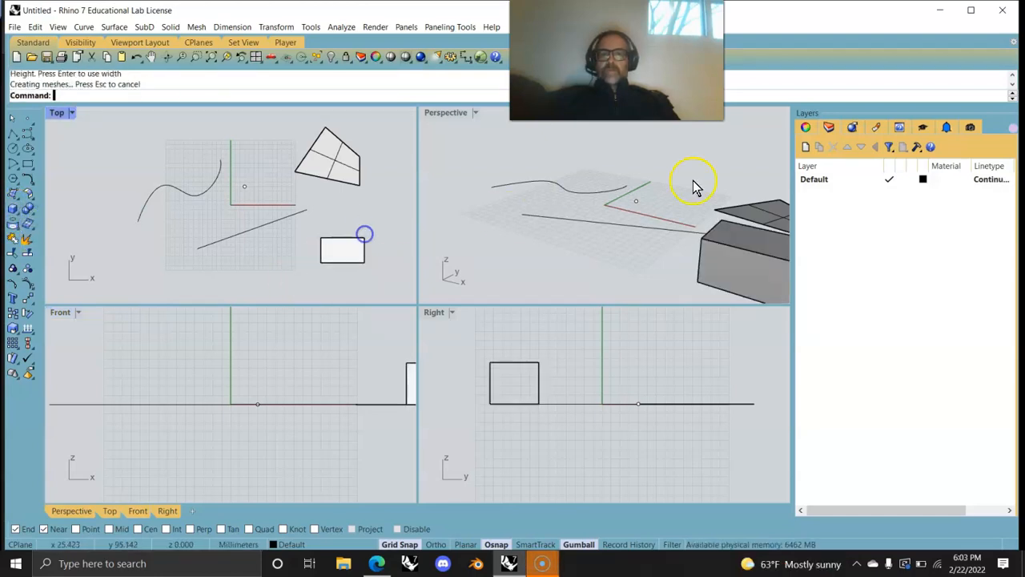
pyautogui.scroll(-1, 532, 224)
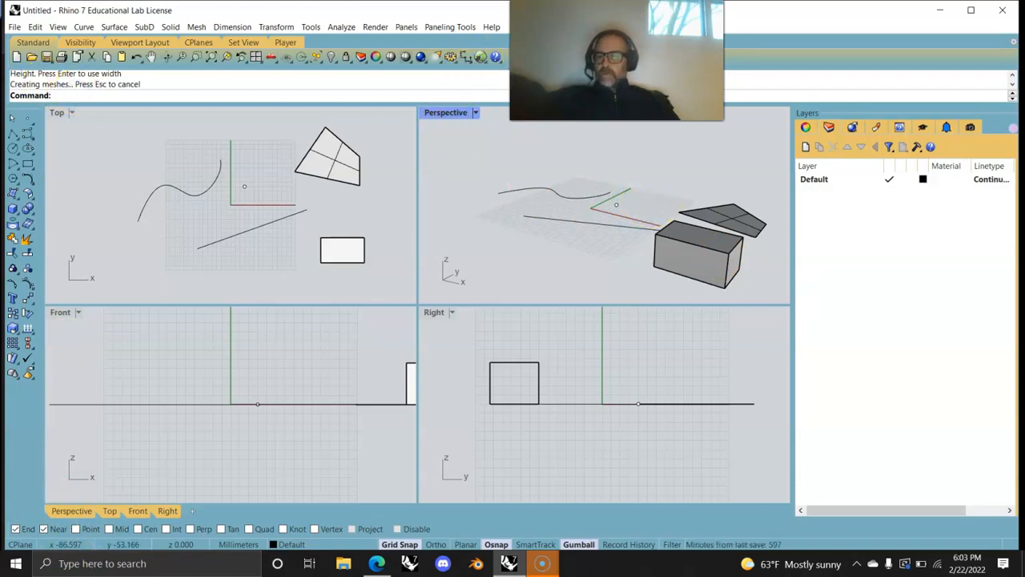
pyautogui.click(399, 545)
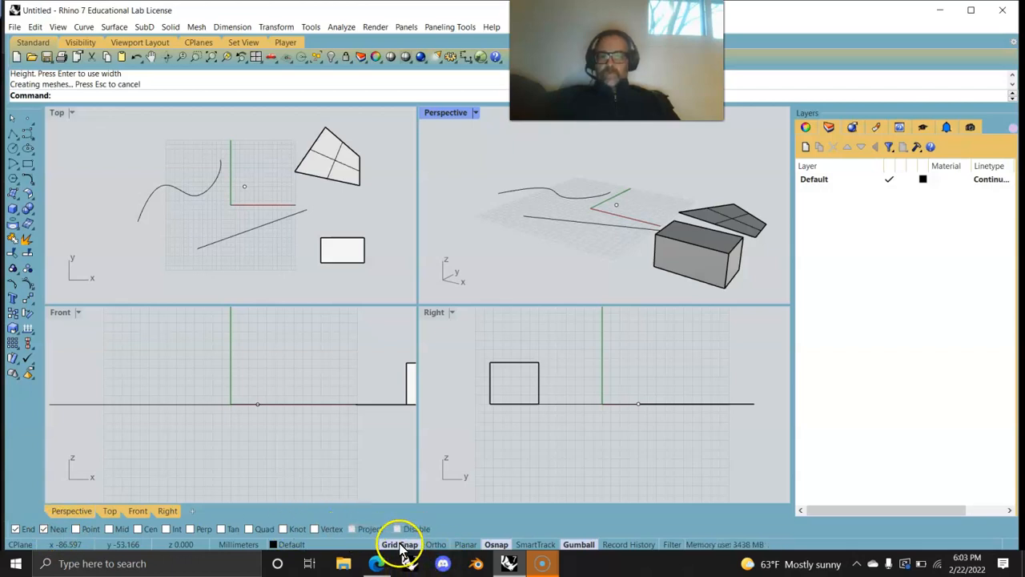
pyautogui.click(580, 545)
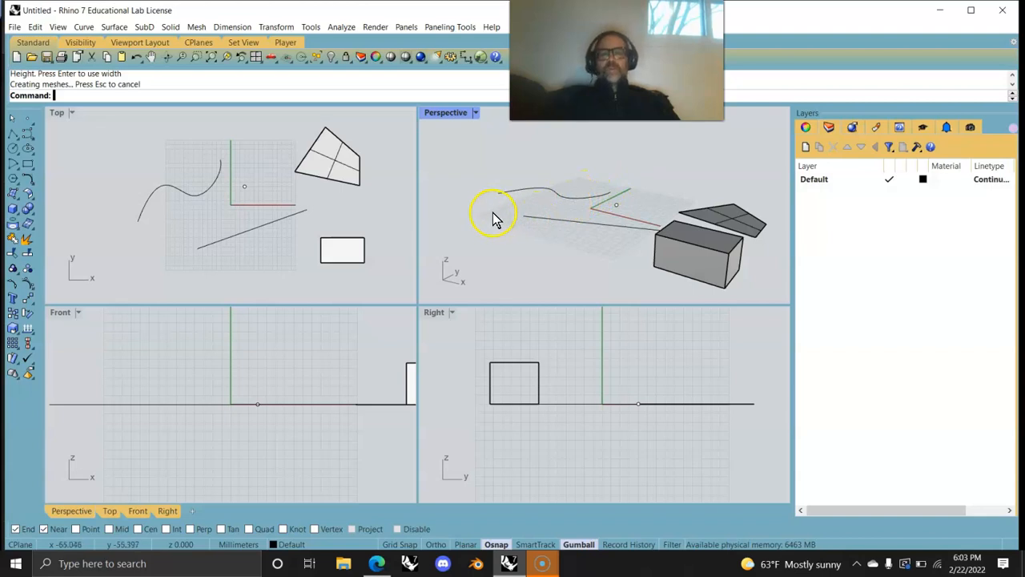
# Step: Launch Grasshopper and rearrange the Rhino window and viewports beside it
pyautogui.click(479, 58)
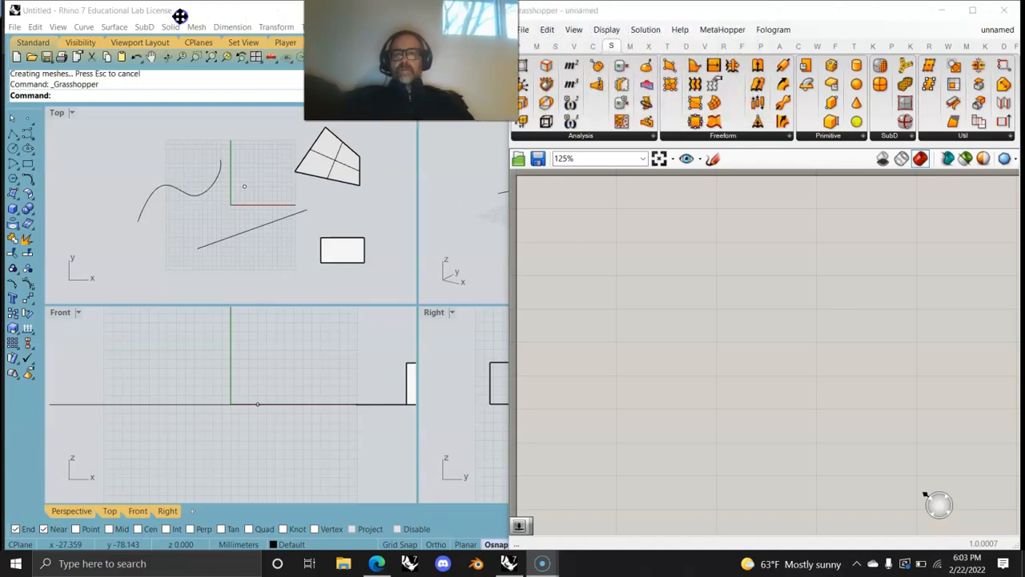
pyautogui.moveTo(256, 16); pyautogui.dragTo(2, 67)
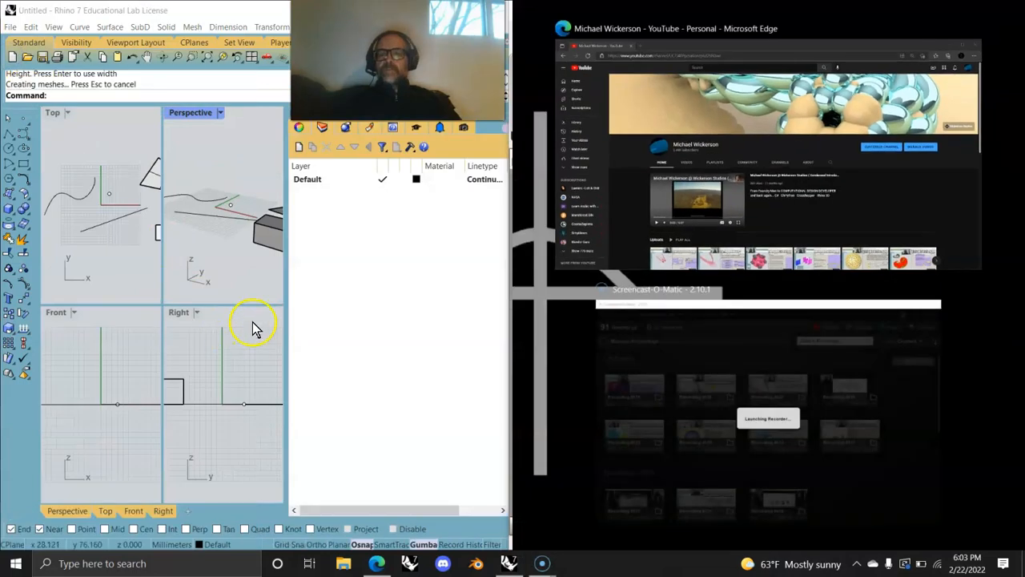
pyautogui.moveTo(287, 294); pyautogui.dragTo(478, 288)
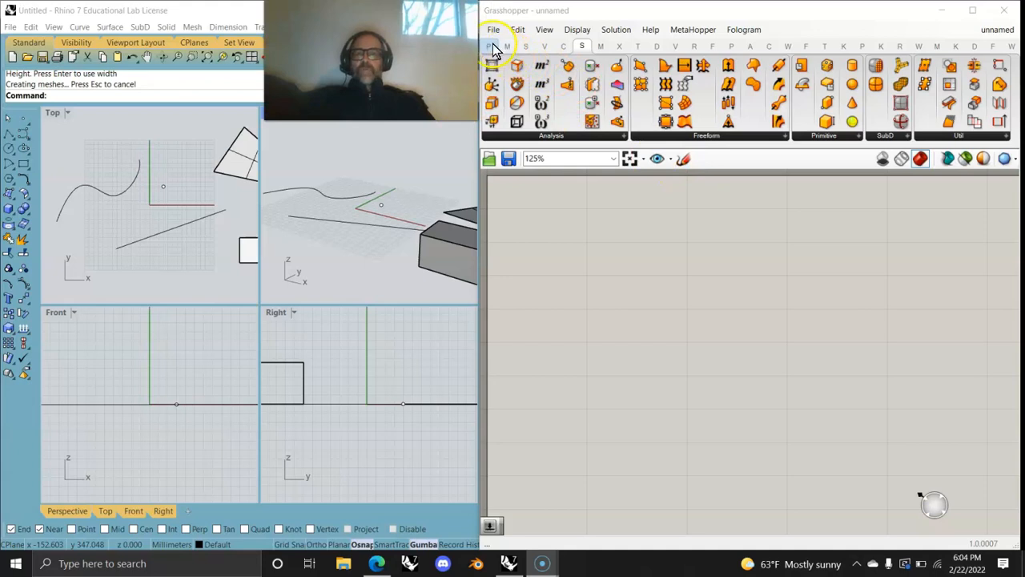
# Step: Browse the Params, Curve and Intersect tabs, then expand the Params Geometry panel
pyautogui.click(490, 46)
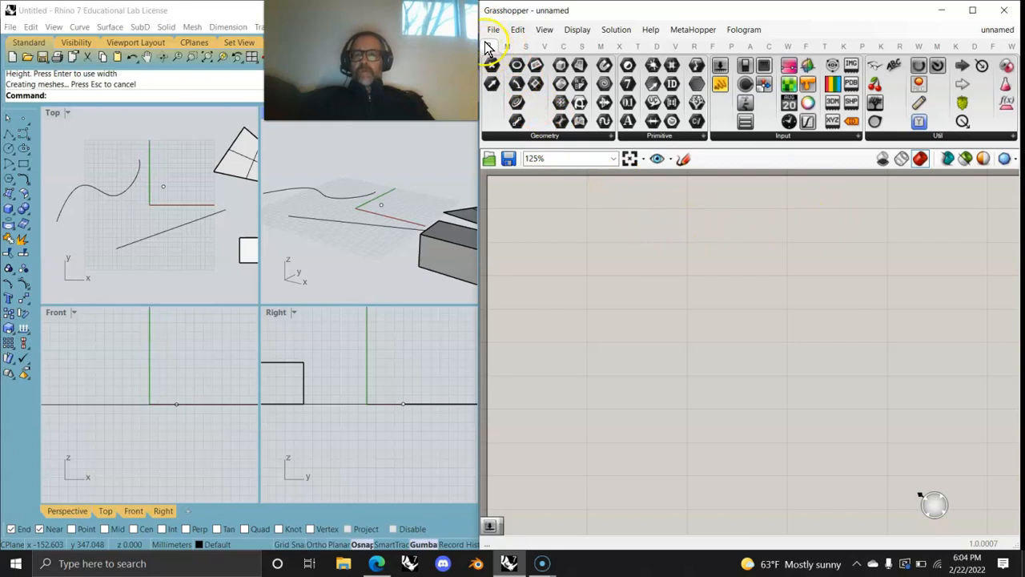
pyautogui.click(563, 46)
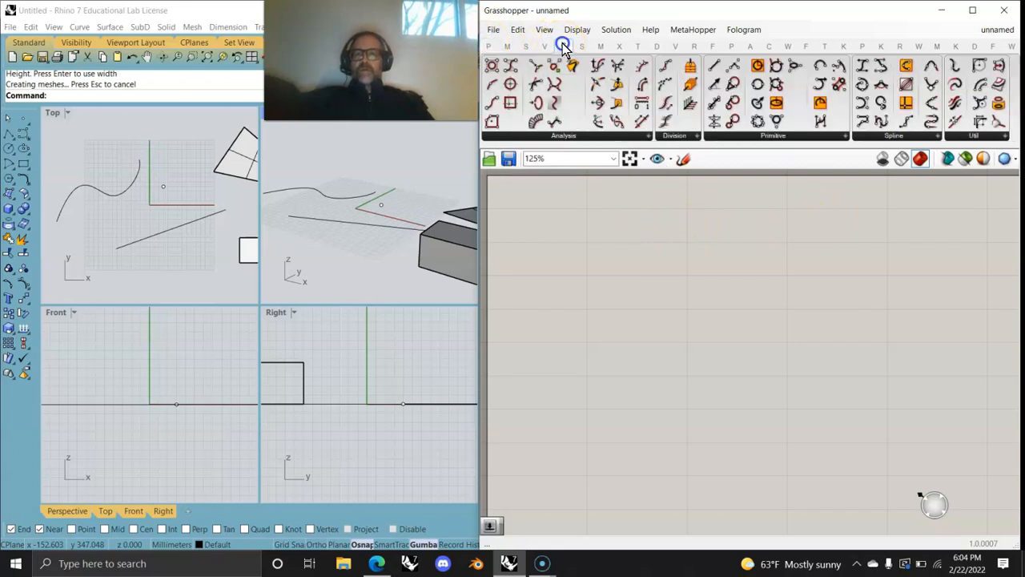
pyautogui.click(618, 46)
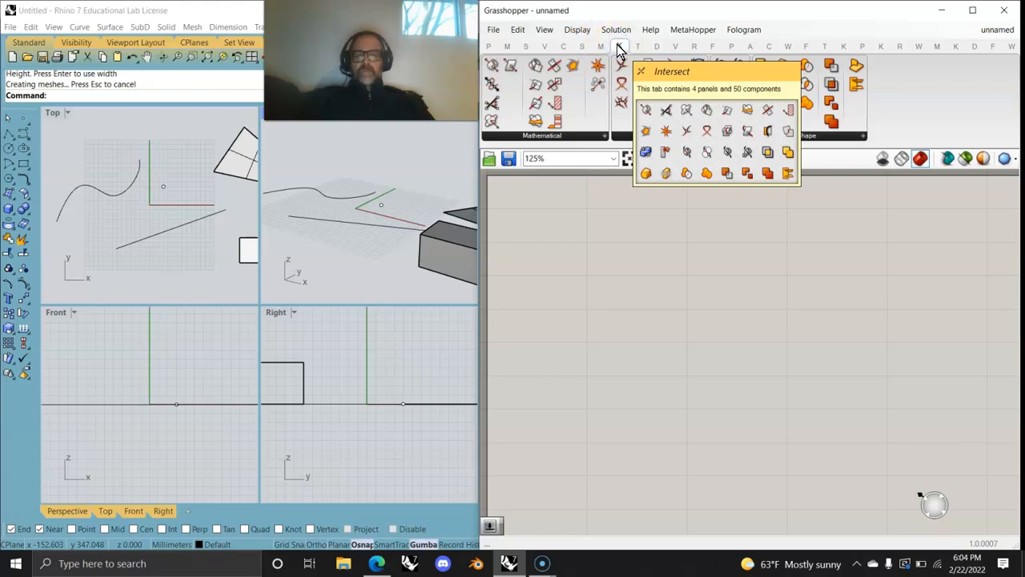
pyautogui.click(636, 50)
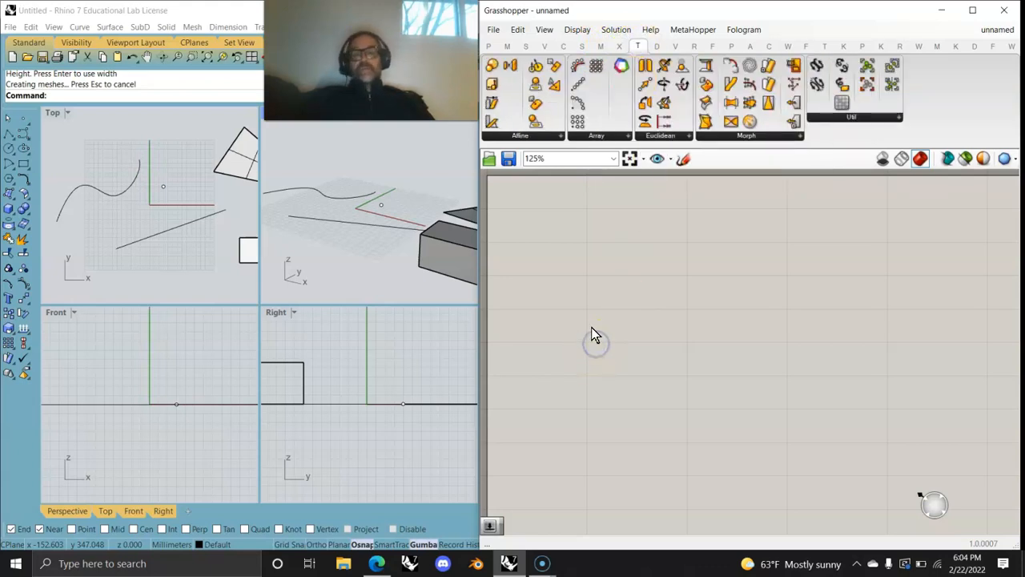
pyautogui.click(488, 46)
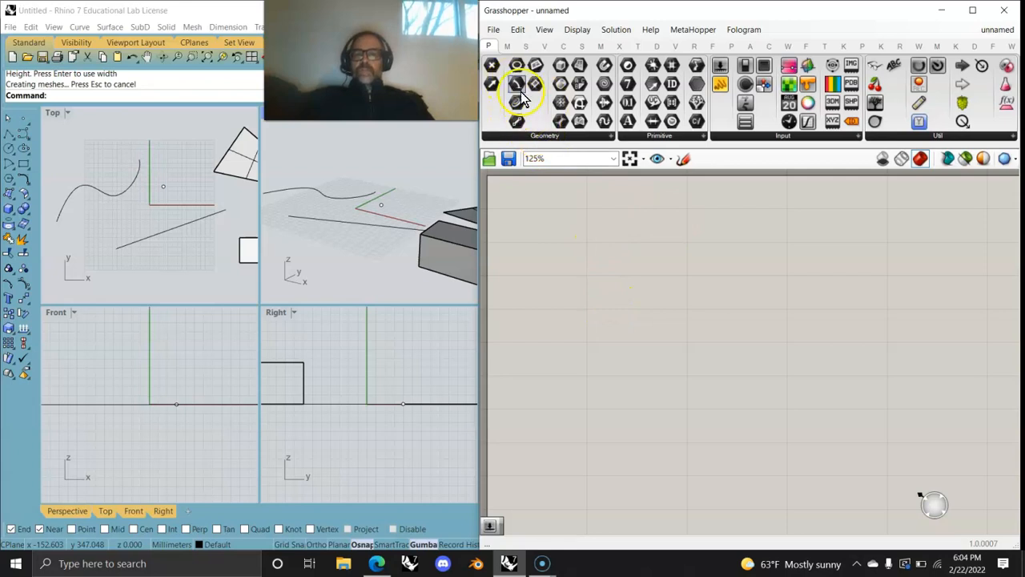
pyautogui.click(543, 135)
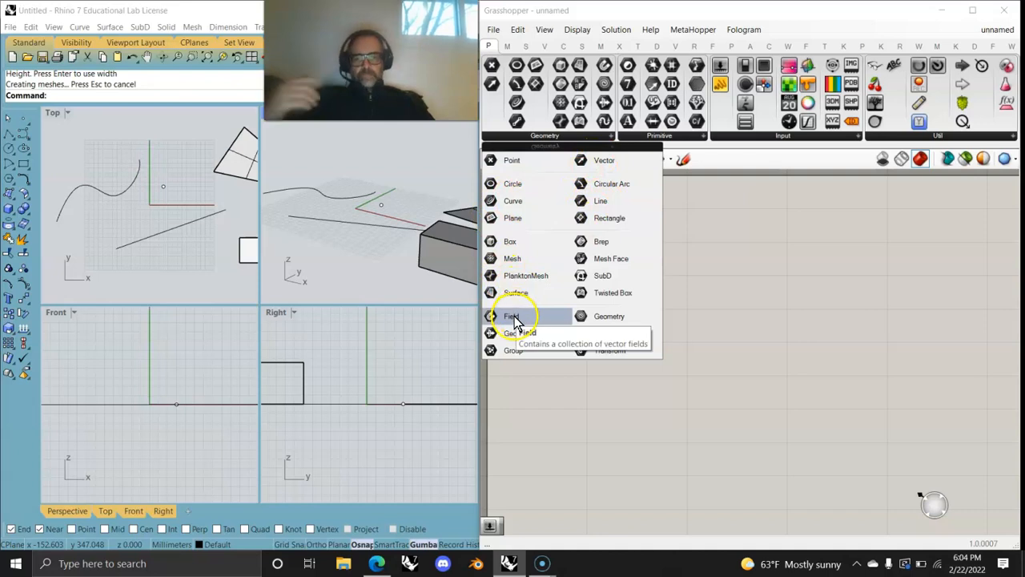
# Step: Place a Geometry parameter on the Grasshopper canvas
pyautogui.click(580, 318)
pyautogui.click(559, 227)
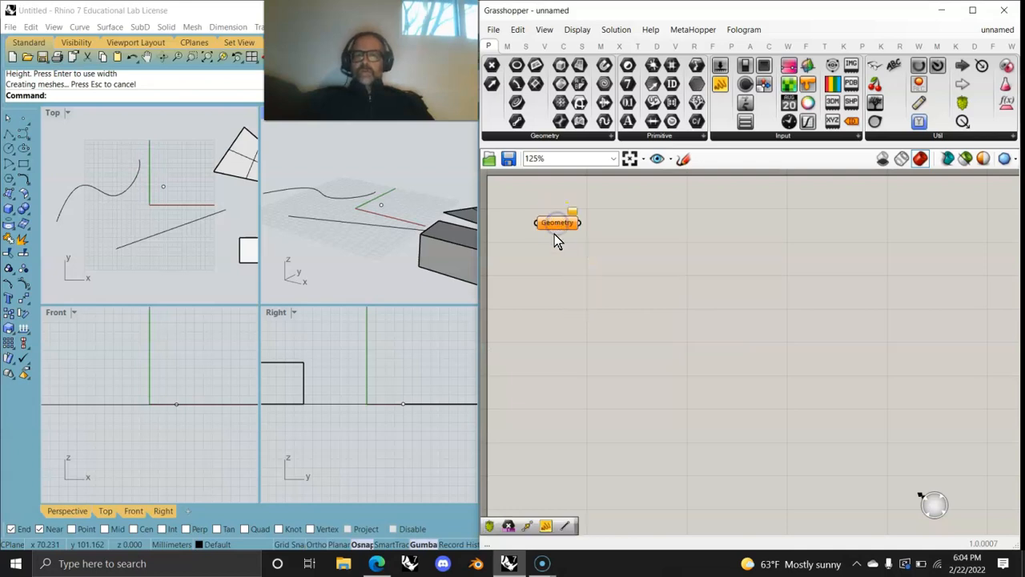
pyautogui.moveTo(558, 222); pyautogui.dragTo(629, 227)
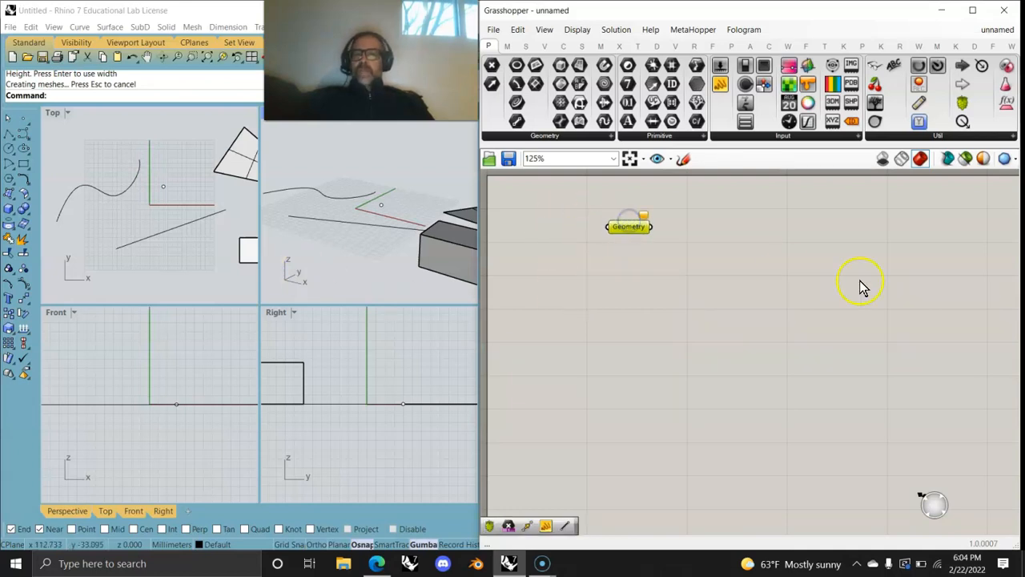
pyautogui.scroll(4, 650, 240)
# Step: Assign the Rhino point to the Geometry parameter with Set one Geometry
pyautogui.moveTo(649, 199)
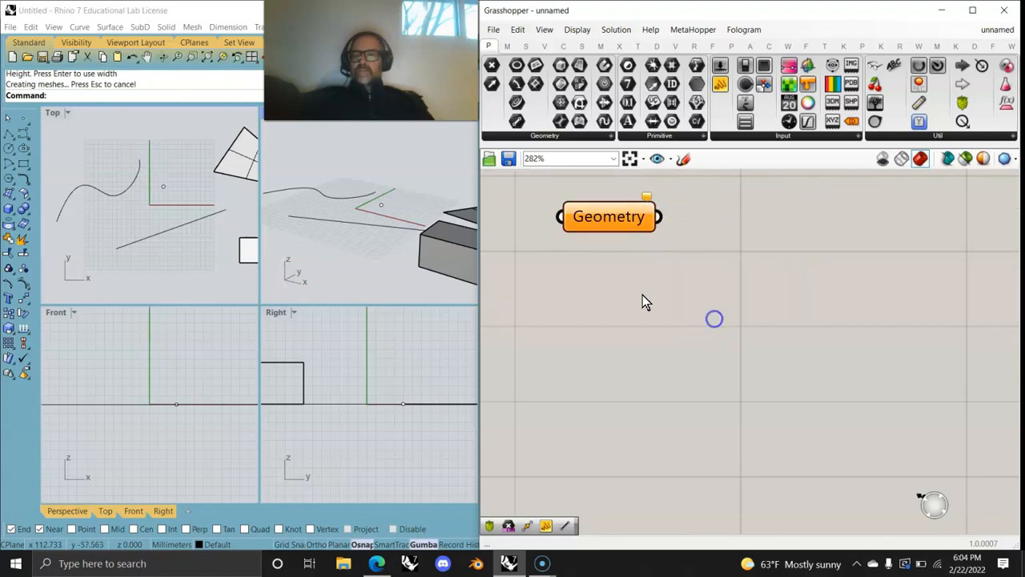
pyautogui.click(162, 212)
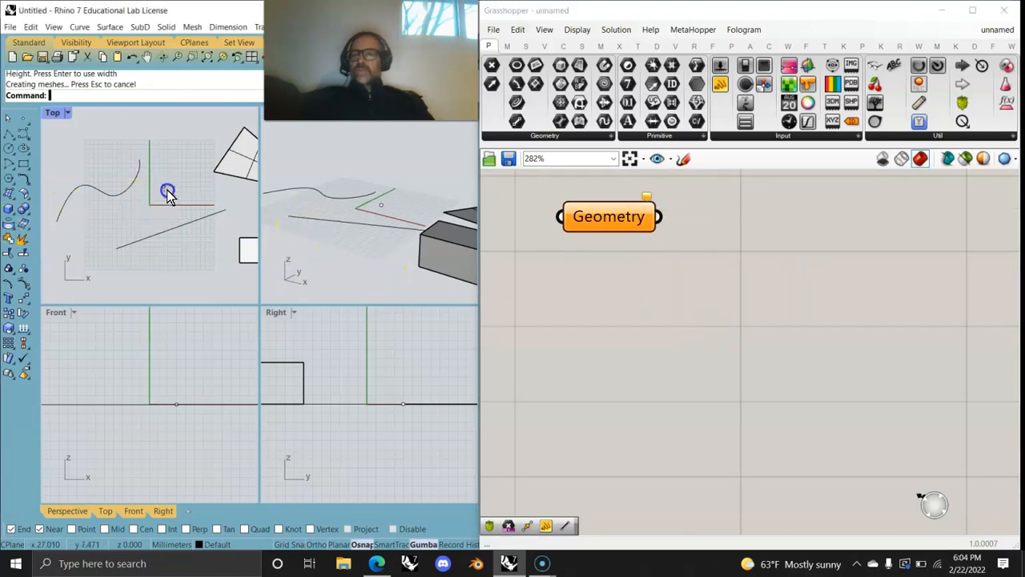
pyautogui.click(164, 191)
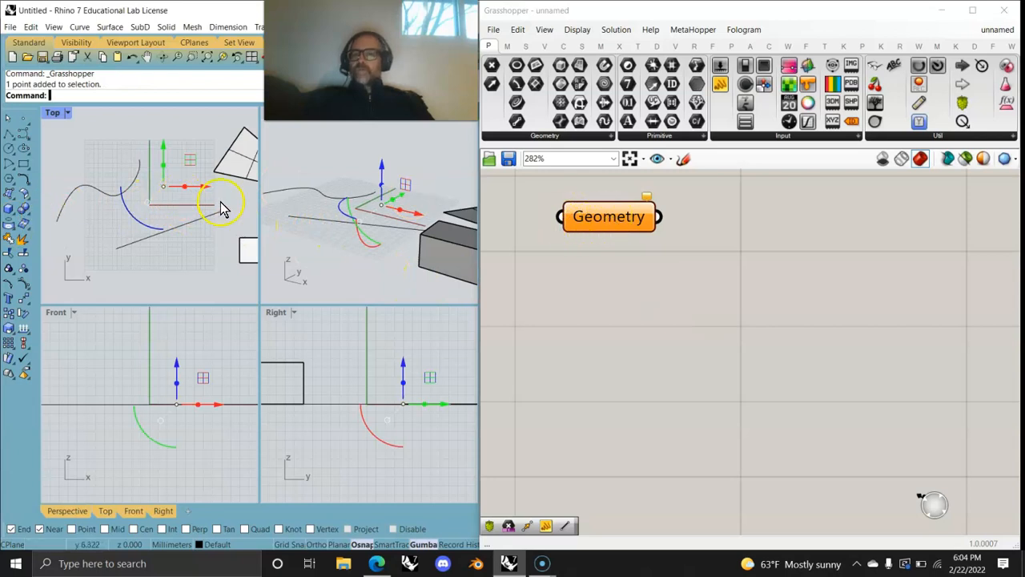
pyautogui.rightClick(600, 213)
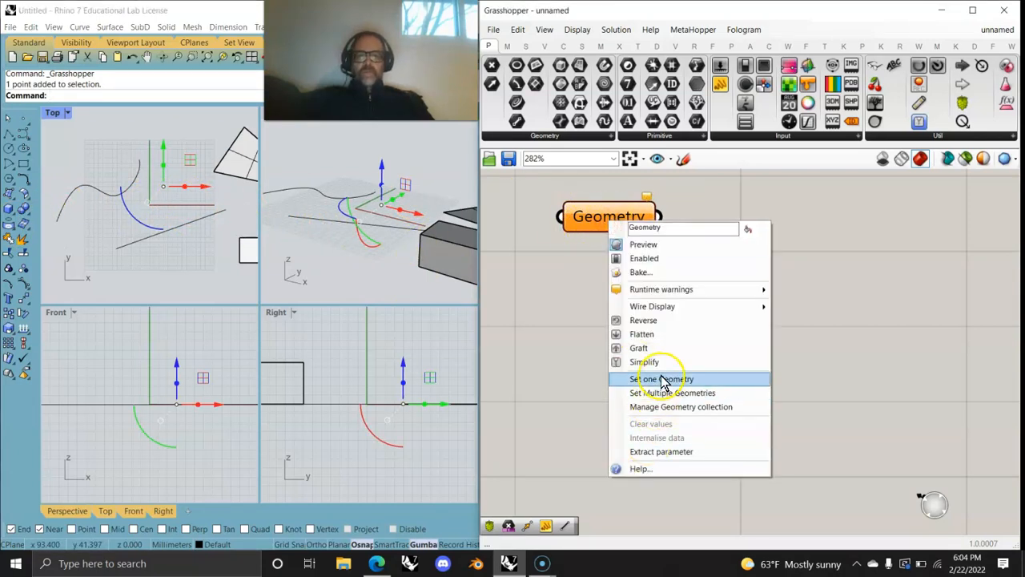
pyautogui.click(662, 380)
pyautogui.click(602, 220)
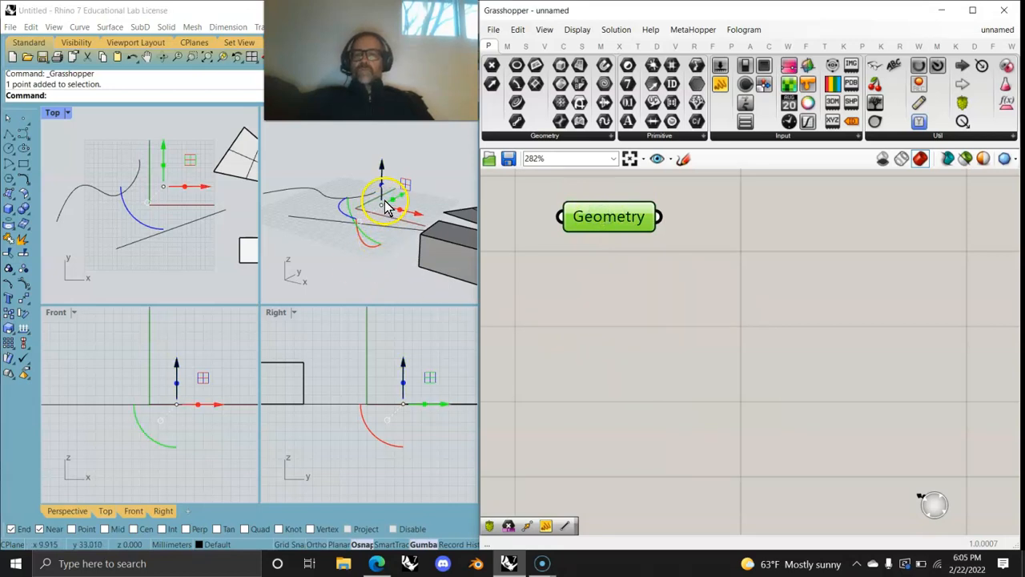
pyautogui.moveTo(609, 224); pyautogui.dragTo(659, 226)
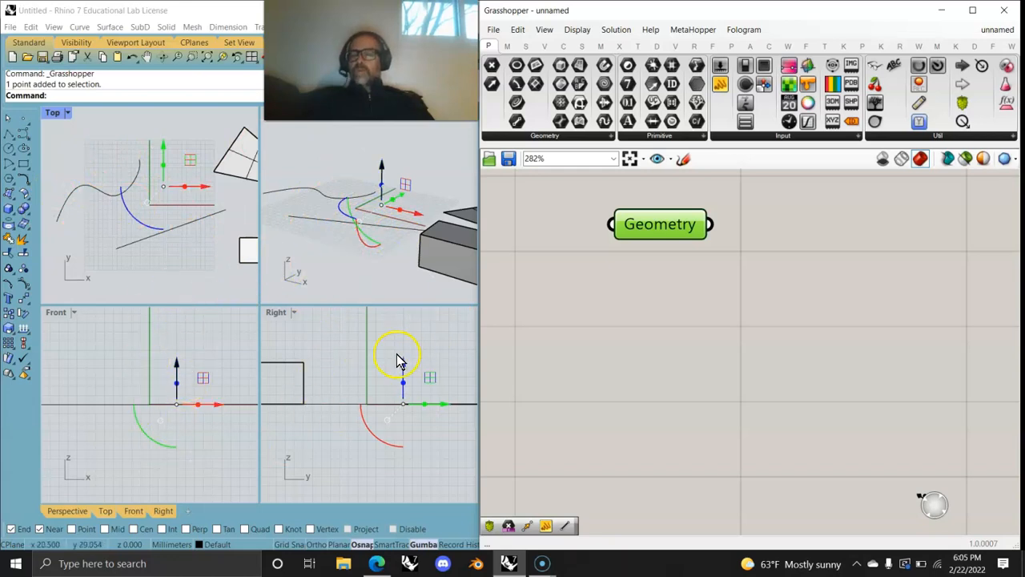
# Step: Internalise the point in the parameter and delete the original point from Rhino
pyautogui.rightClick(661, 227)
pyautogui.click(696, 420)
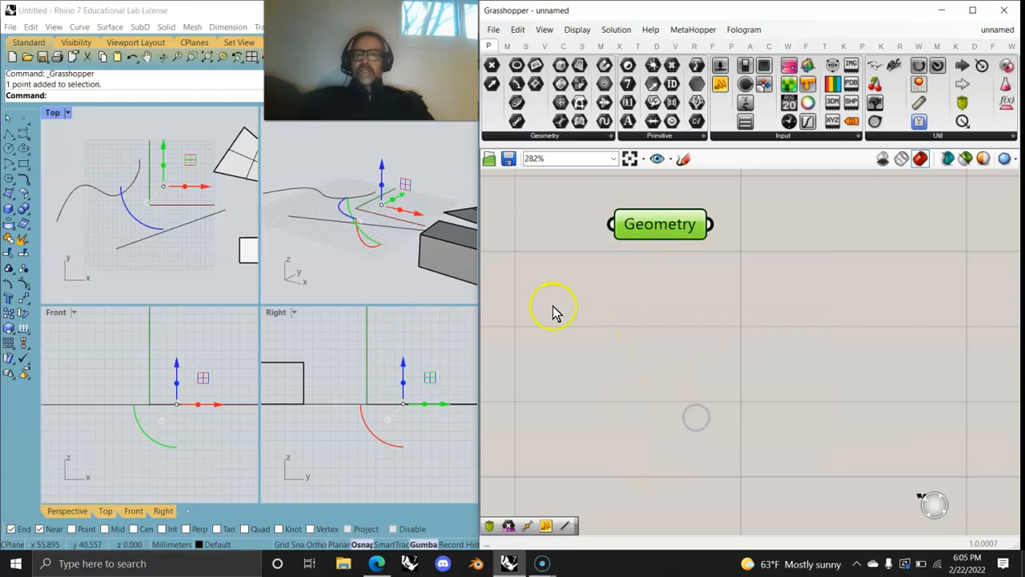
pyautogui.moveTo(188, 197); pyautogui.dragTo(151, 177)
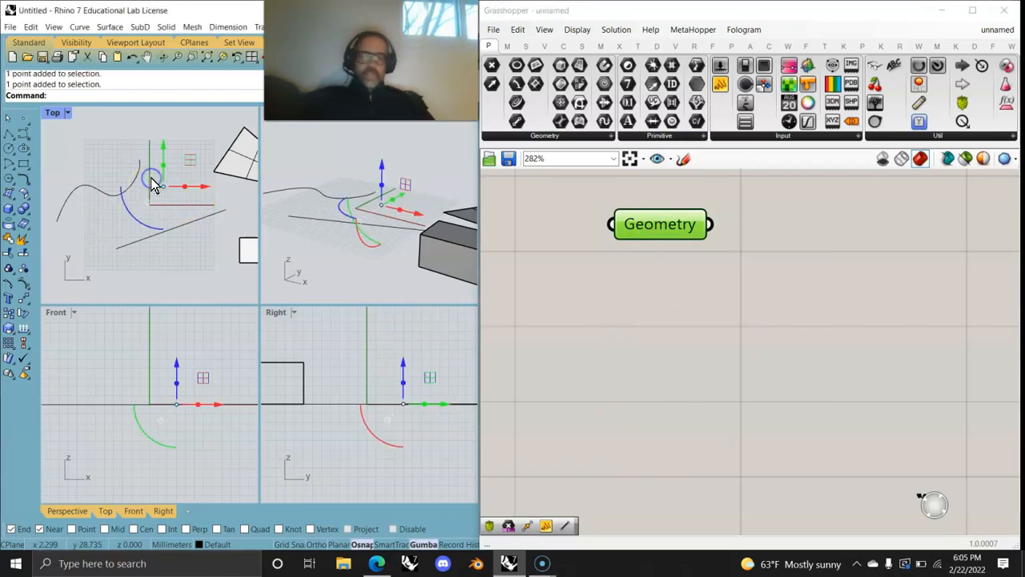
pyautogui.press('Delete')
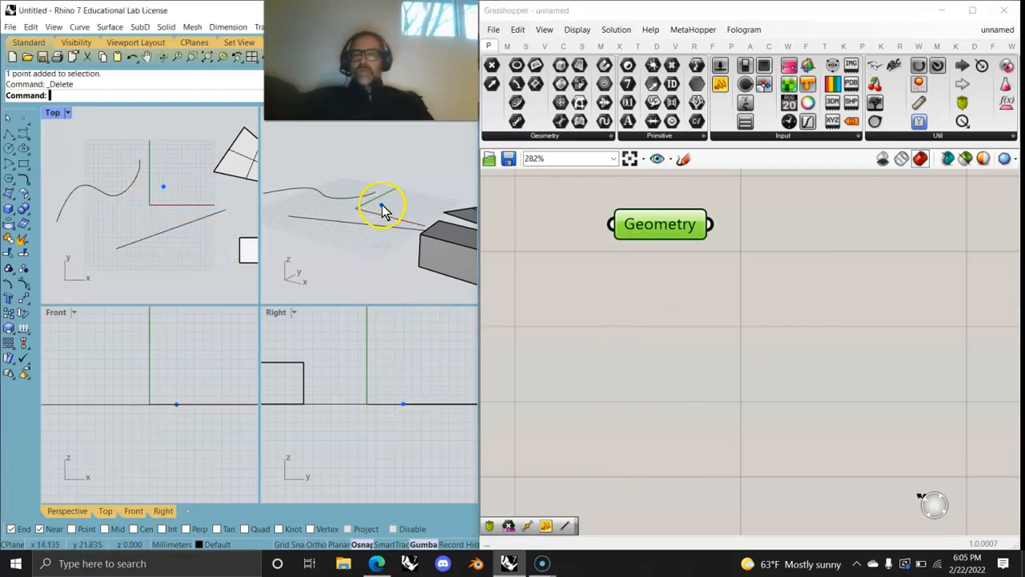
# Step: Bake the stored point back into Rhino and paste a copy of the parameter
pyautogui.scroll(5, 383, 211)
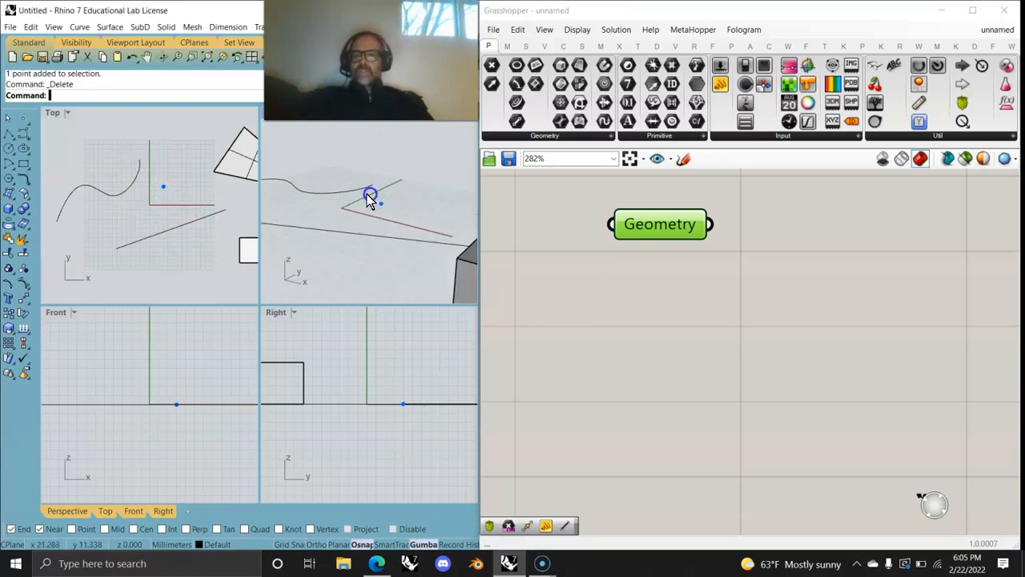
pyautogui.rightClick(664, 224)
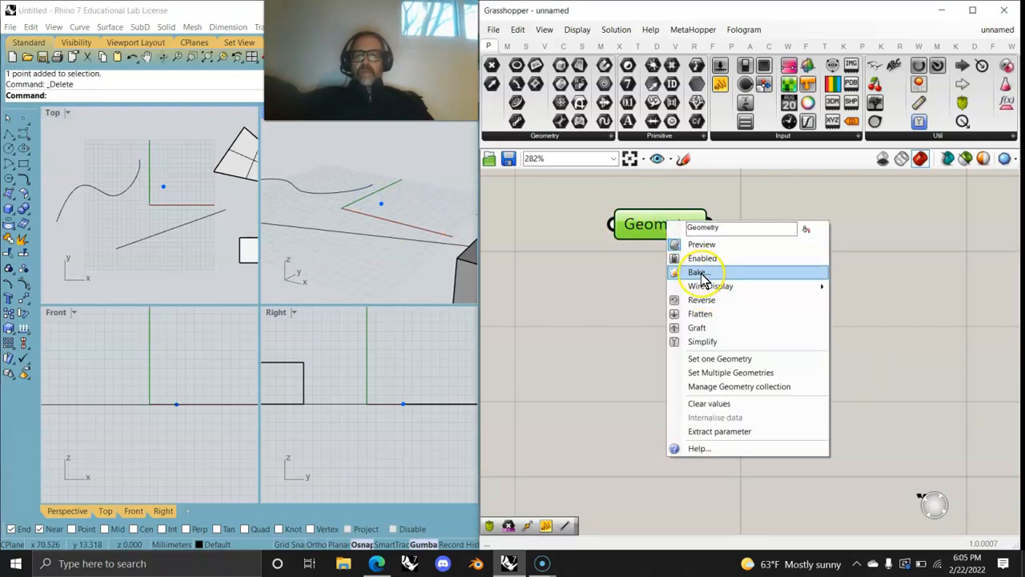
pyautogui.click(621, 282)
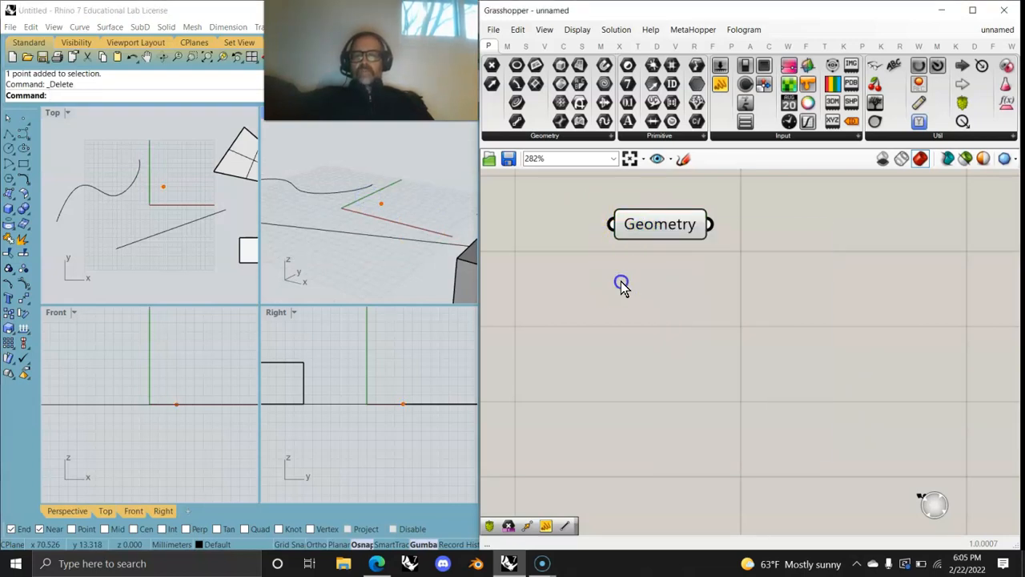
pyautogui.click(644, 239)
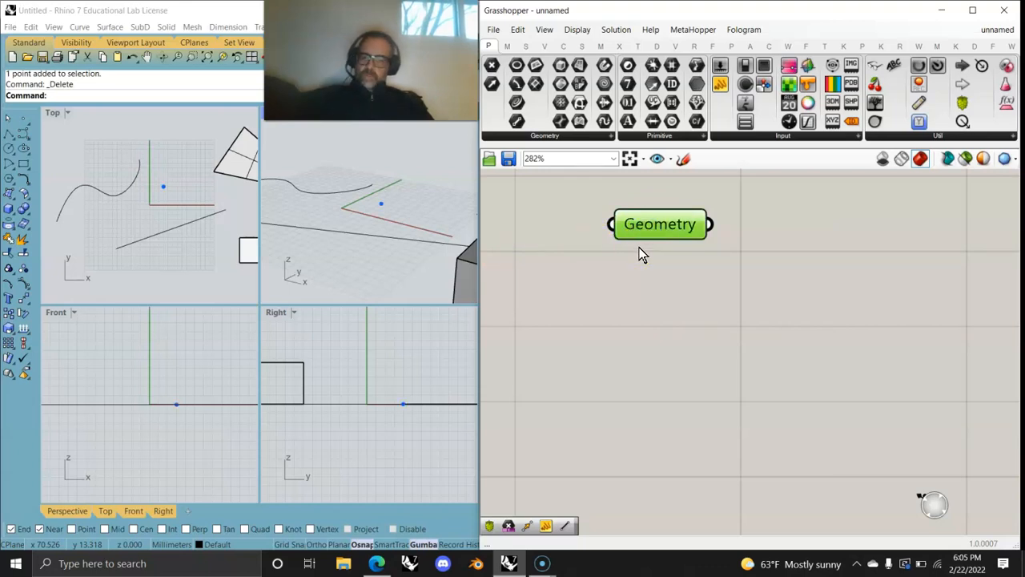
pyautogui.hotkey('ctrl', 'v')
# Step: Set the copied parameter to the straight line and internalise it
pyautogui.moveTo(657, 239); pyautogui.dragTo(651, 282)
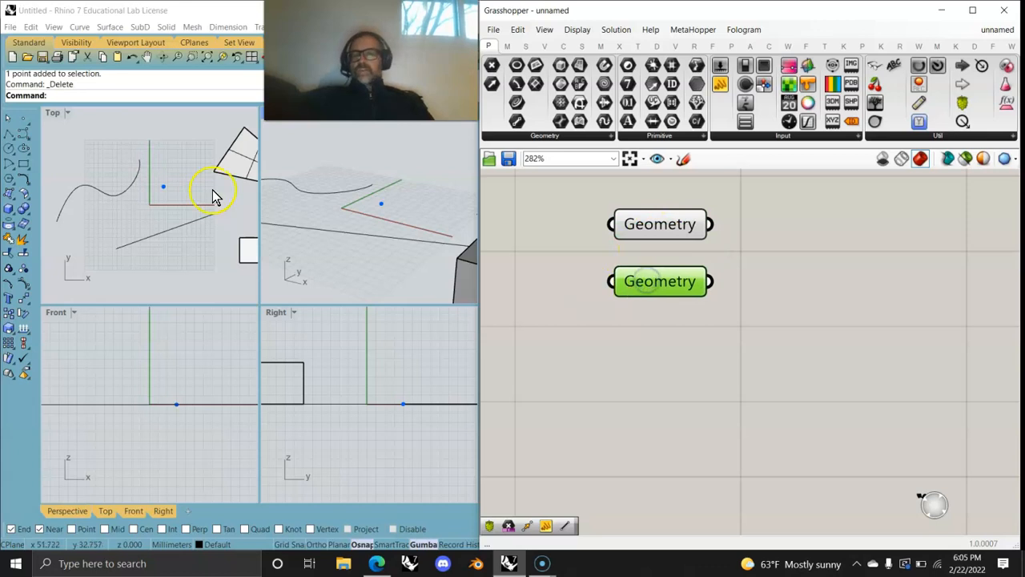
pyautogui.click(141, 229)
pyautogui.rightClick(659, 280)
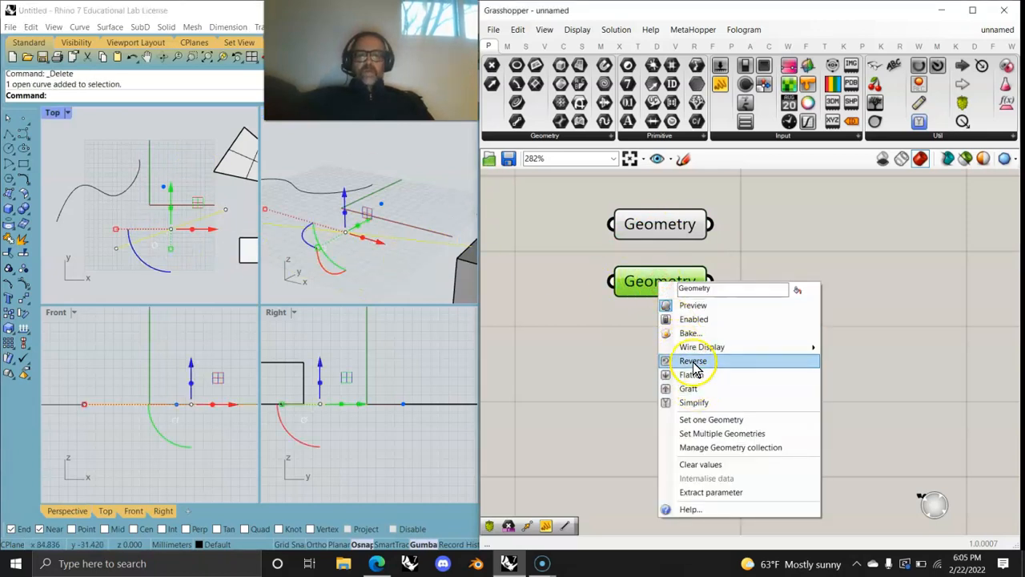
pyautogui.click(705, 419)
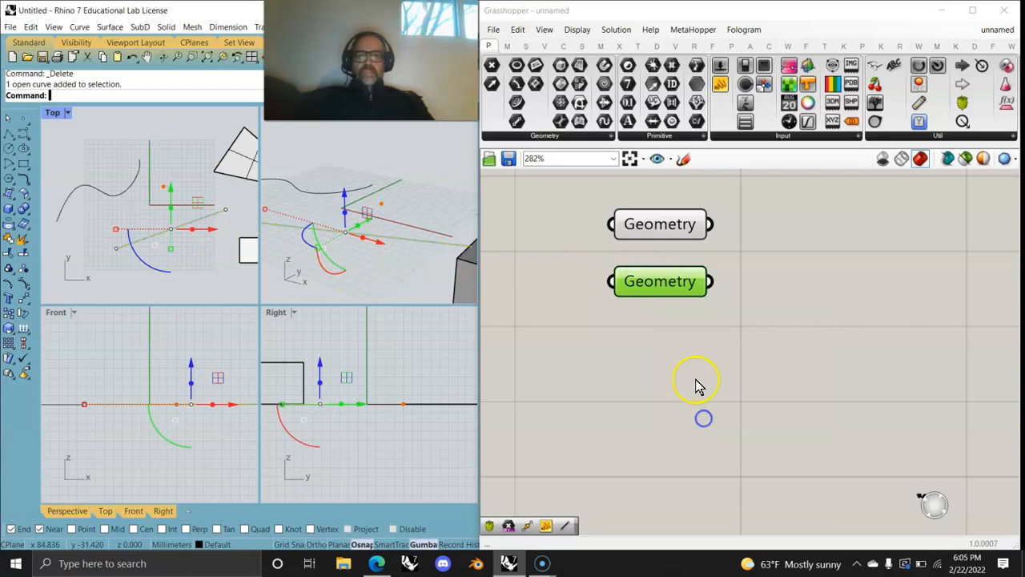
pyautogui.rightClick(659, 286)
pyautogui.click(703, 484)
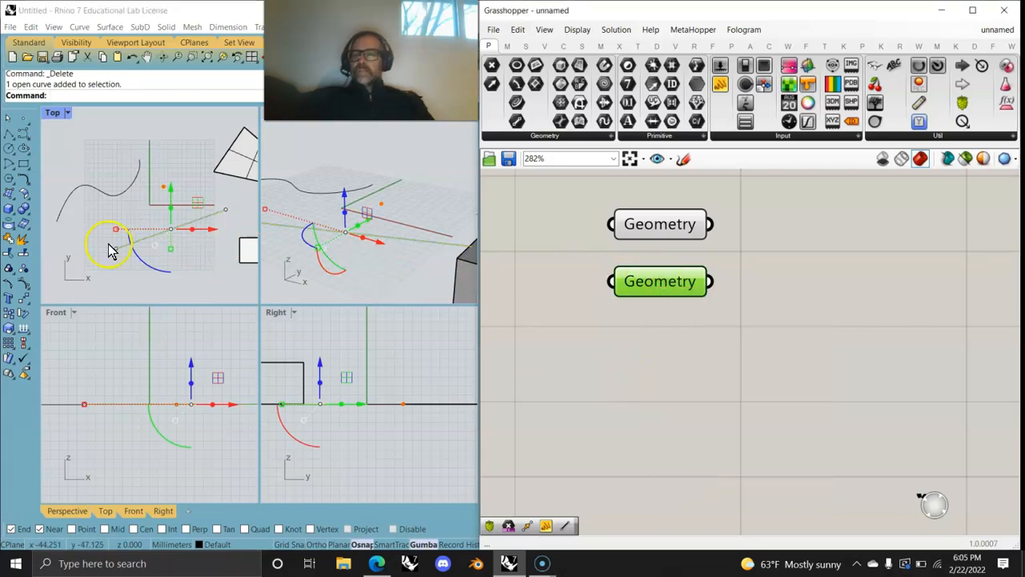
# Step: Delete the original line from Rhino and select both Geometry parameters
pyautogui.click(161, 219)
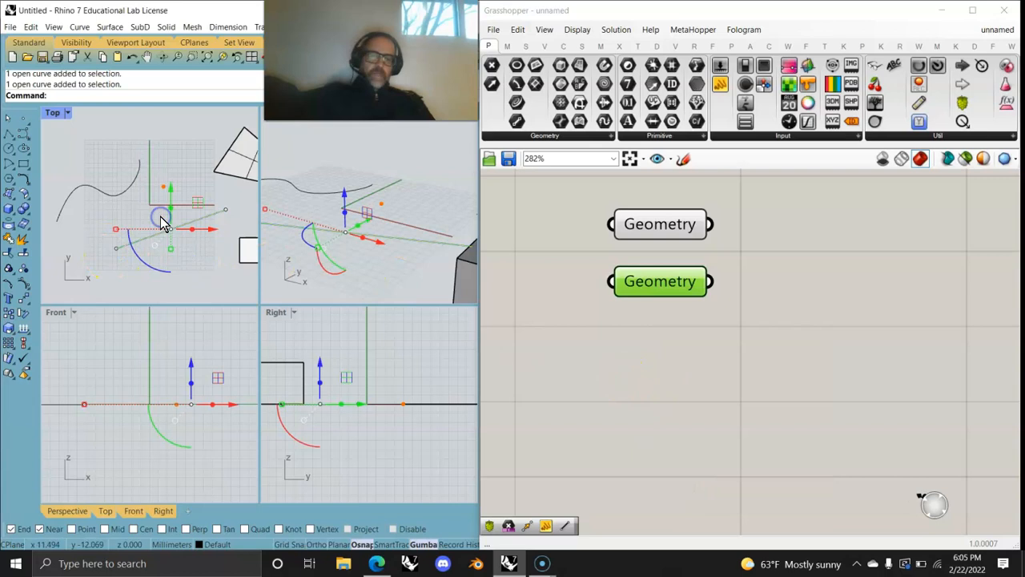
pyautogui.press('Delete')
pyautogui.click(686, 332)
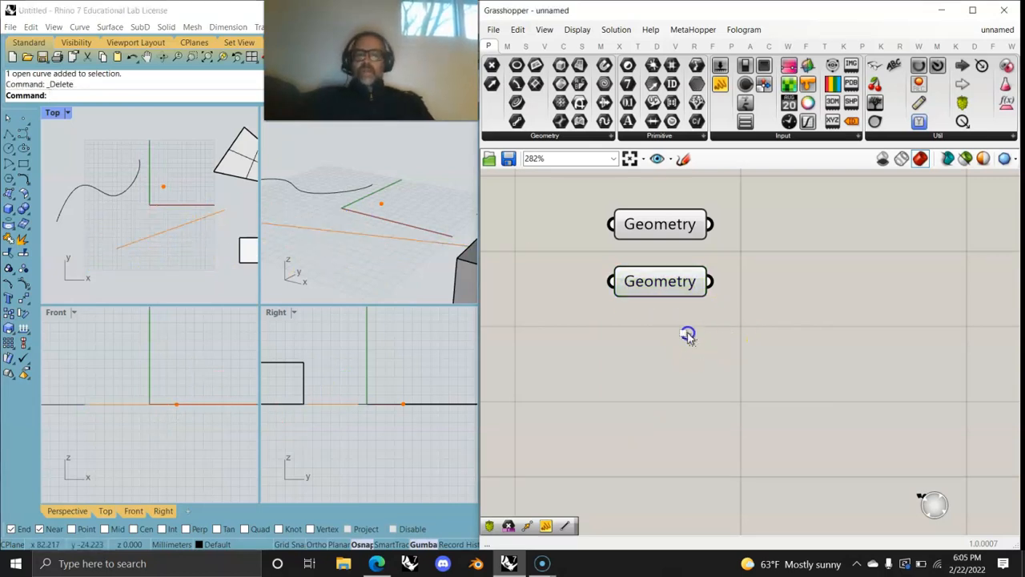
pyautogui.click(662, 222)
pyautogui.click(655, 292)
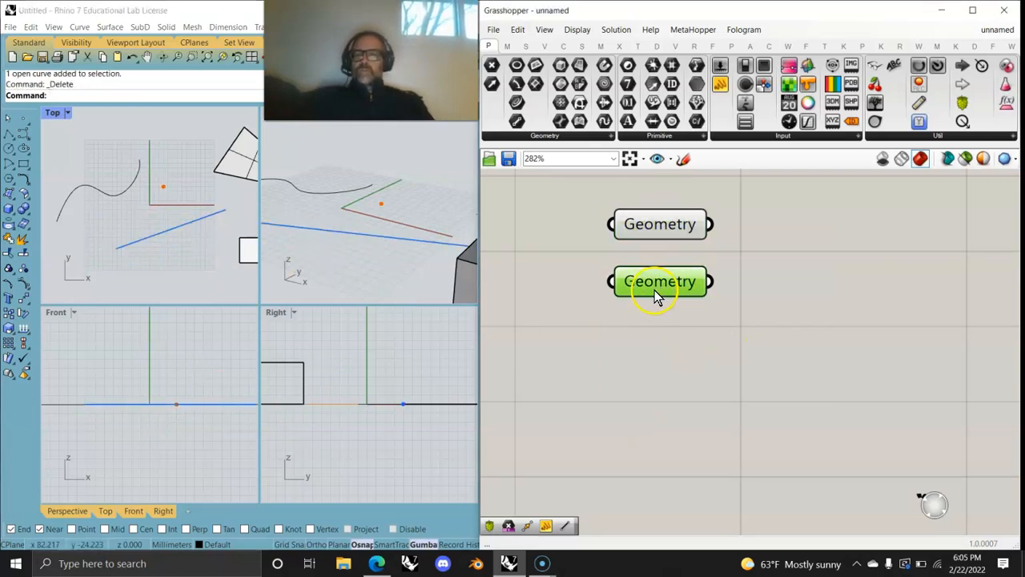
pyautogui.moveTo(682, 329); pyautogui.dragTo(639, 337)
# Step: Store the freeform curve in the third Geometry parameter and delete the original curve
pyautogui.click(601, 336)
pyautogui.click(99, 191)
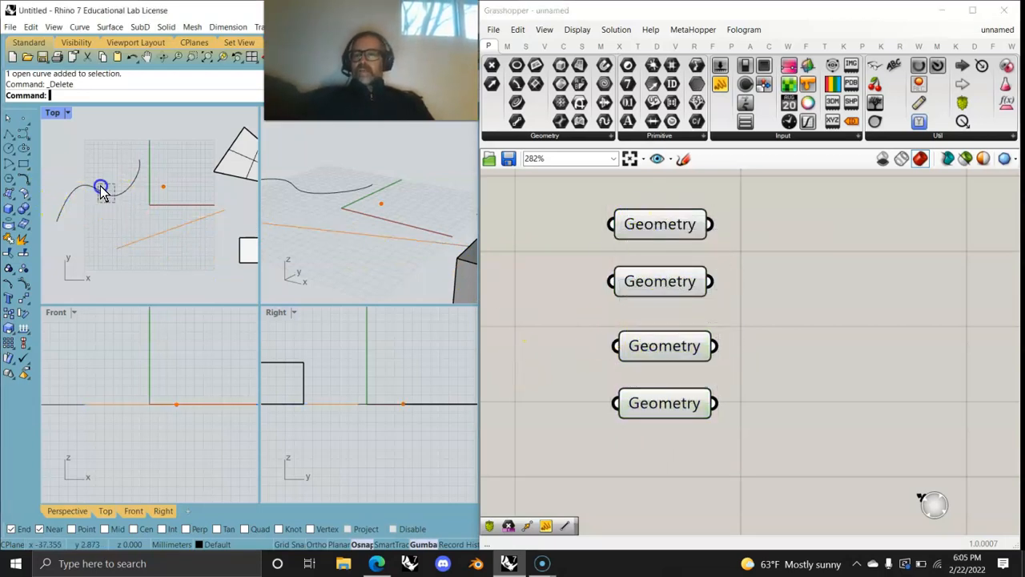
pyautogui.rightClick(664, 346)
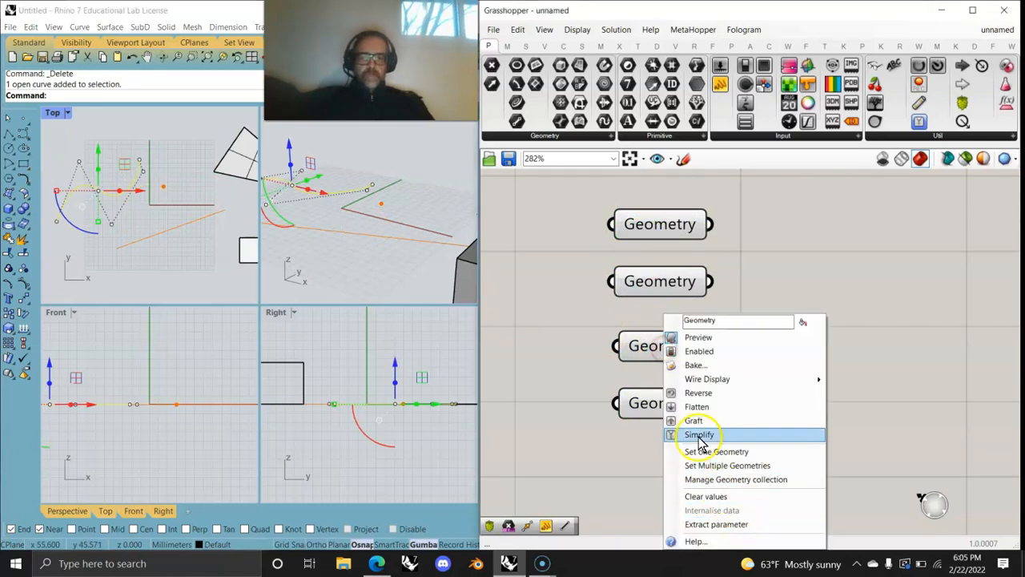
pyautogui.click(706, 453)
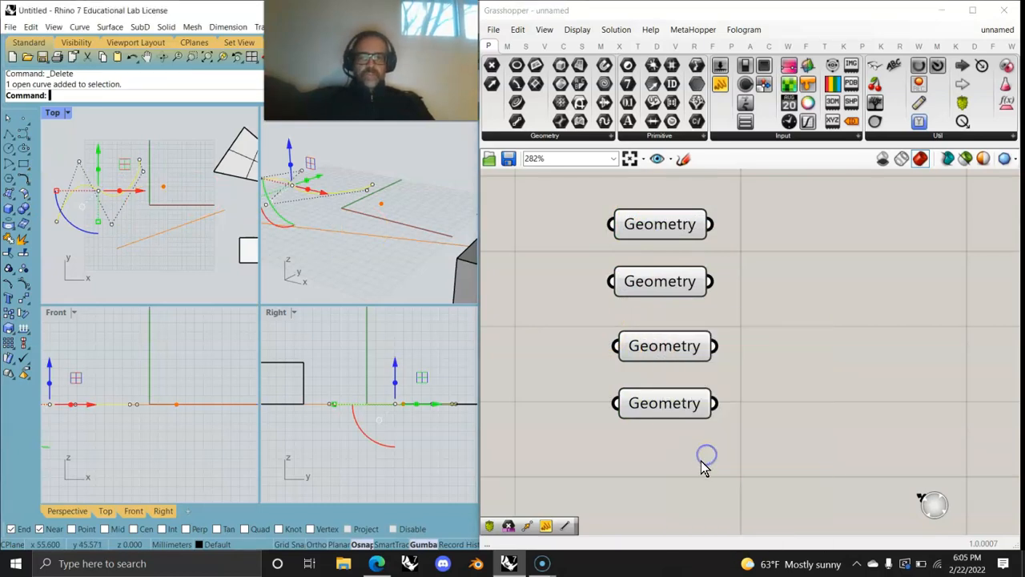
pyautogui.rightClick(663, 346)
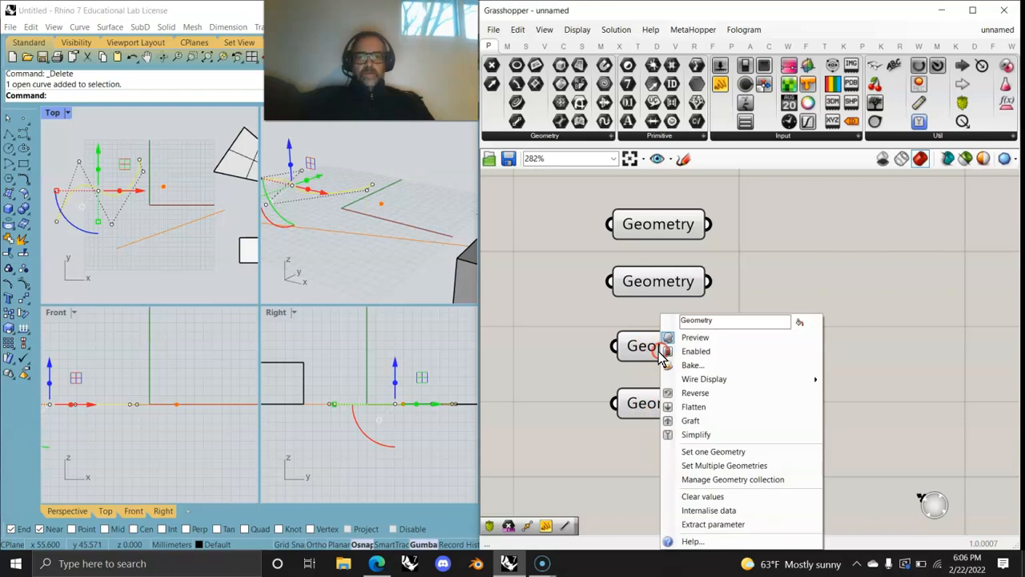
pyautogui.click(709, 510)
pyautogui.click(144, 223)
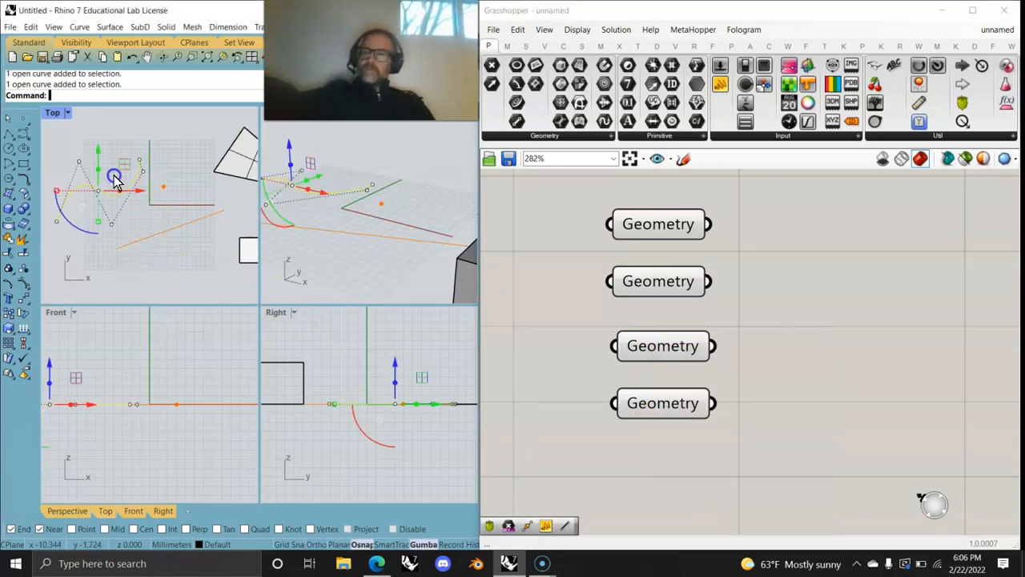
pyautogui.press('Delete')
# Step: Assign and internalise the quad surface in the fourth parameter, then delete the original
pyautogui.scroll(-2, 188, 256)
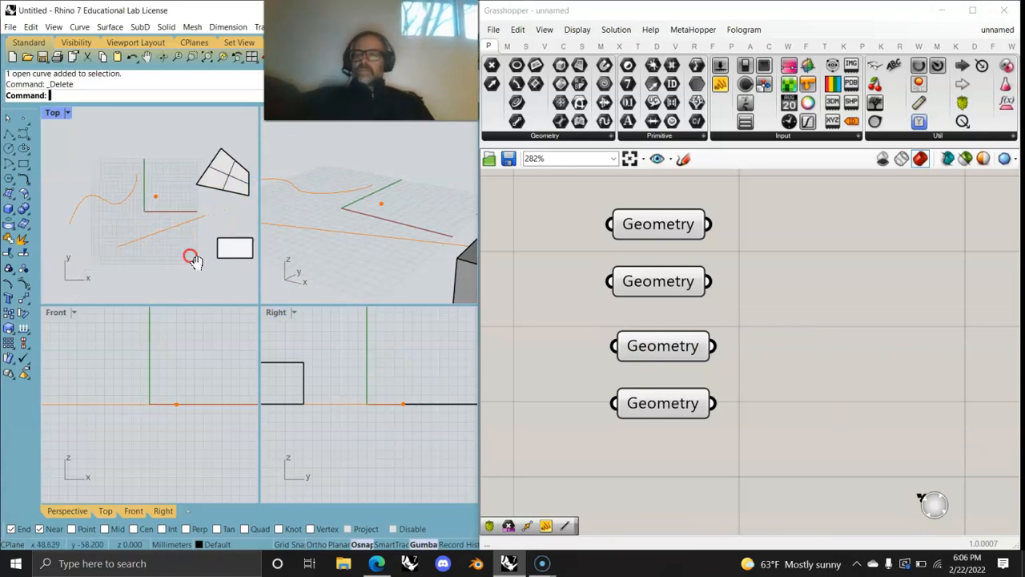
pyautogui.moveTo(193, 261); pyautogui.dragTo(151, 258, button='right')
pyautogui.click(199, 183)
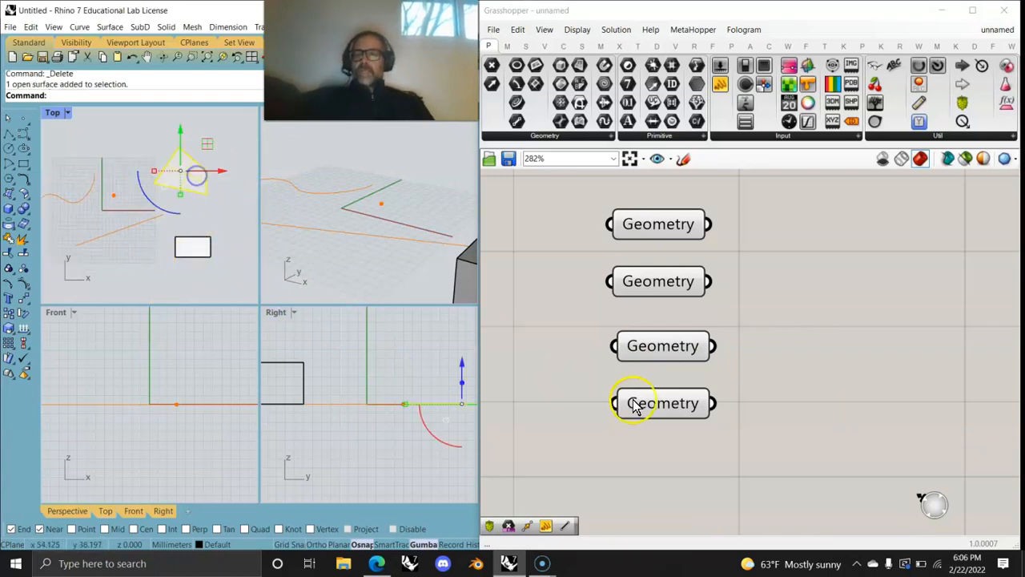
pyautogui.rightClick(670, 404)
pyautogui.click(704, 454)
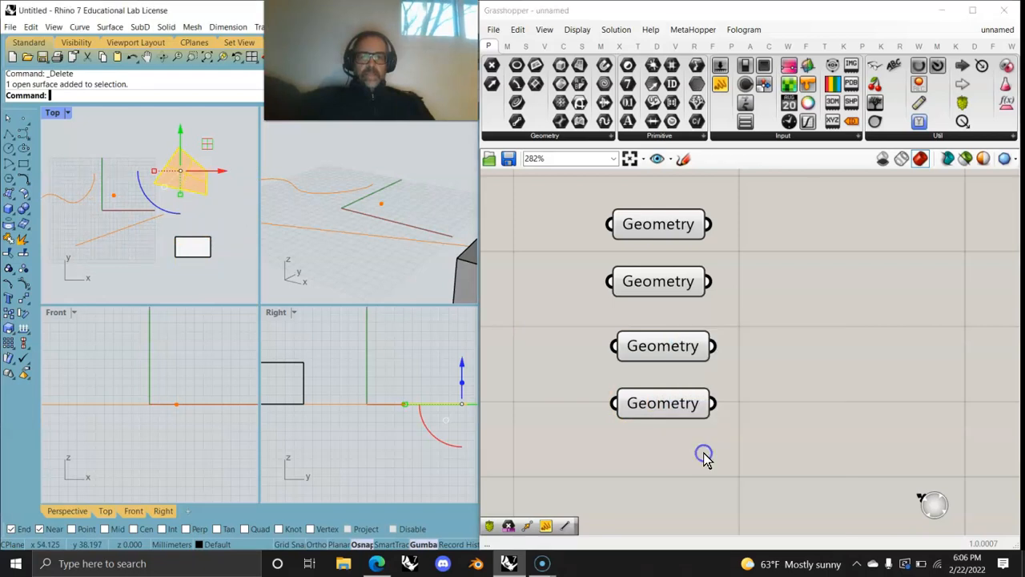
pyautogui.moveTo(660, 404); pyautogui.dragTo(658, 404, button='right')
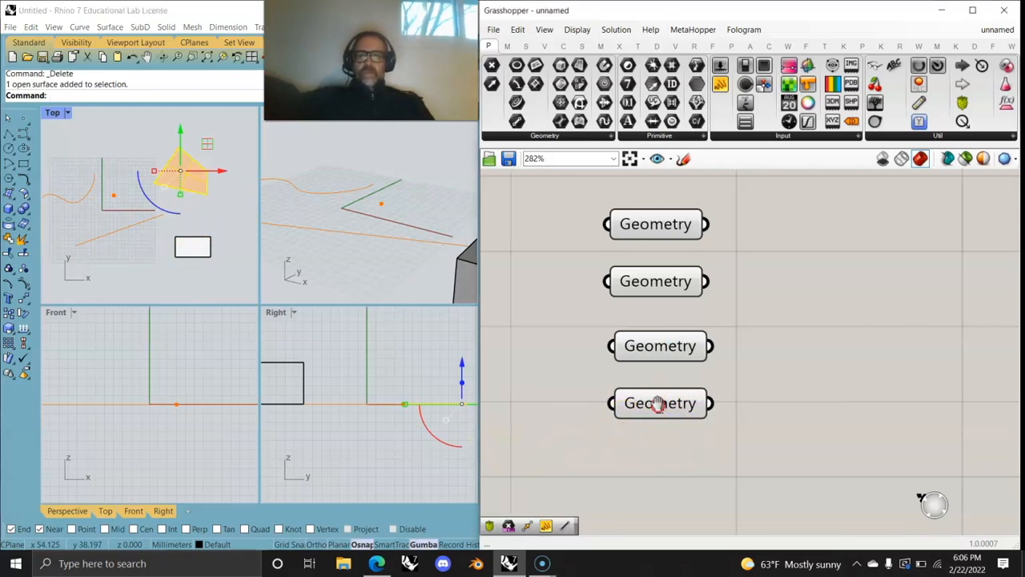
pyautogui.rightClick(648, 421)
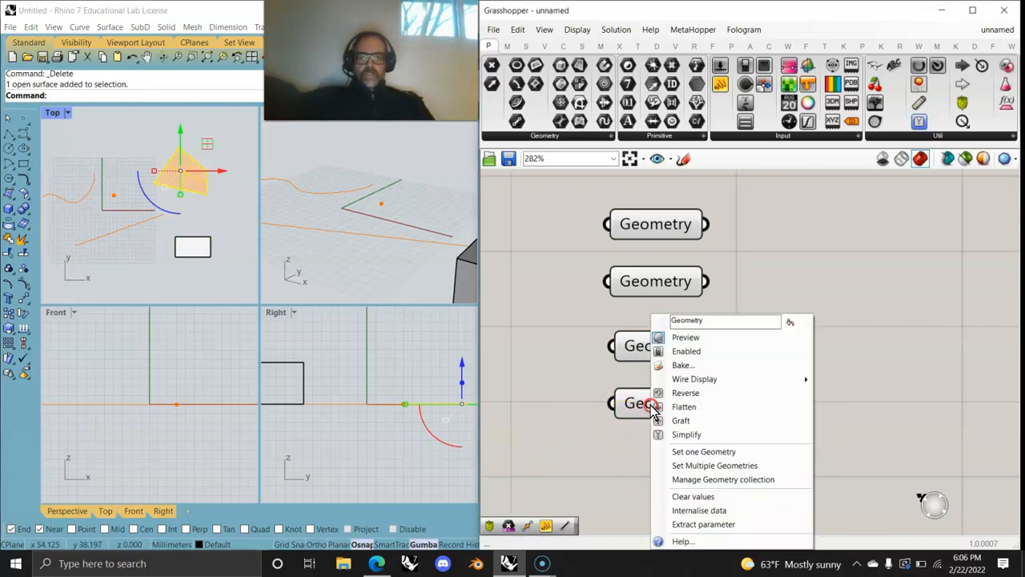
pyautogui.click(694, 511)
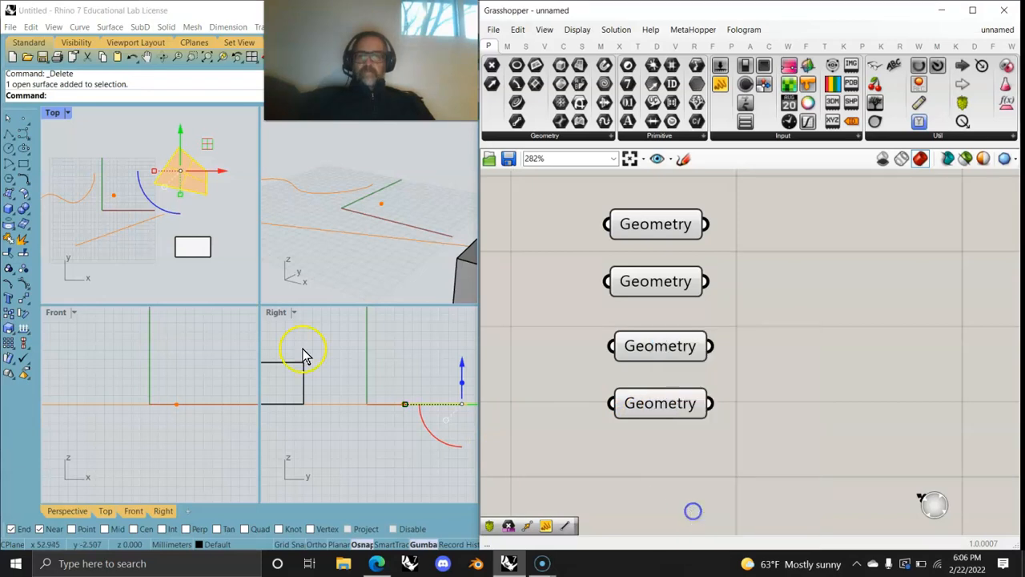
pyautogui.click(197, 176)
pyautogui.press('Delete')
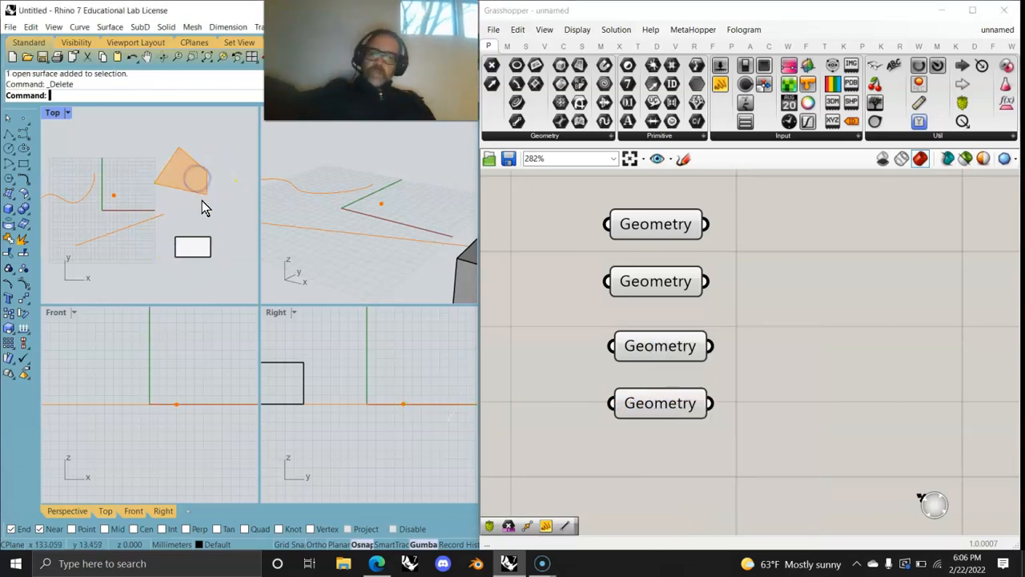
pyautogui.moveTo(134, 240); pyautogui.dragTo(156, 229, button='right')
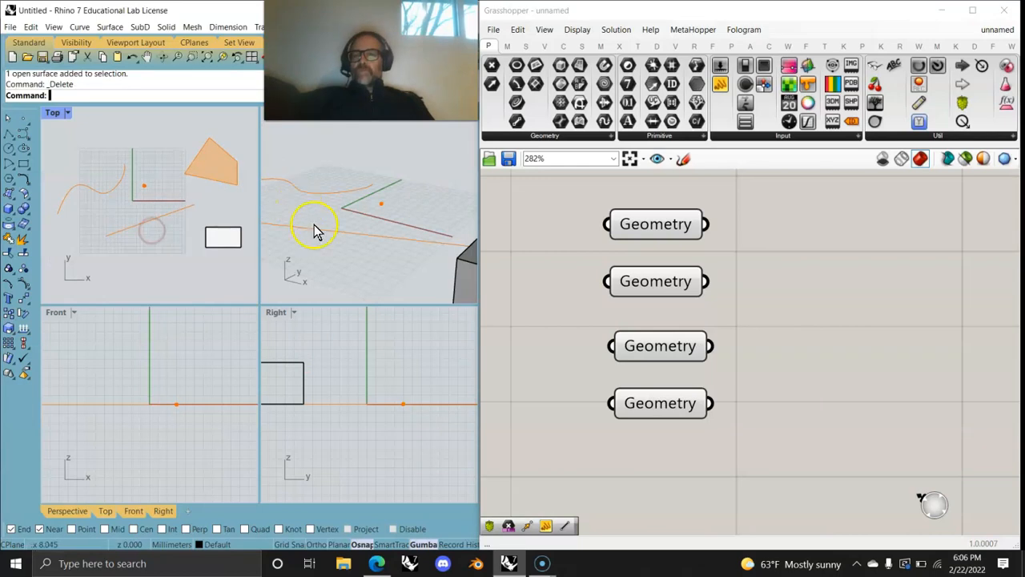
# Step: Maximize and orbit the Perspective view, then select the fourth parameter to check its surface
pyautogui.doubleClick(262, 116)
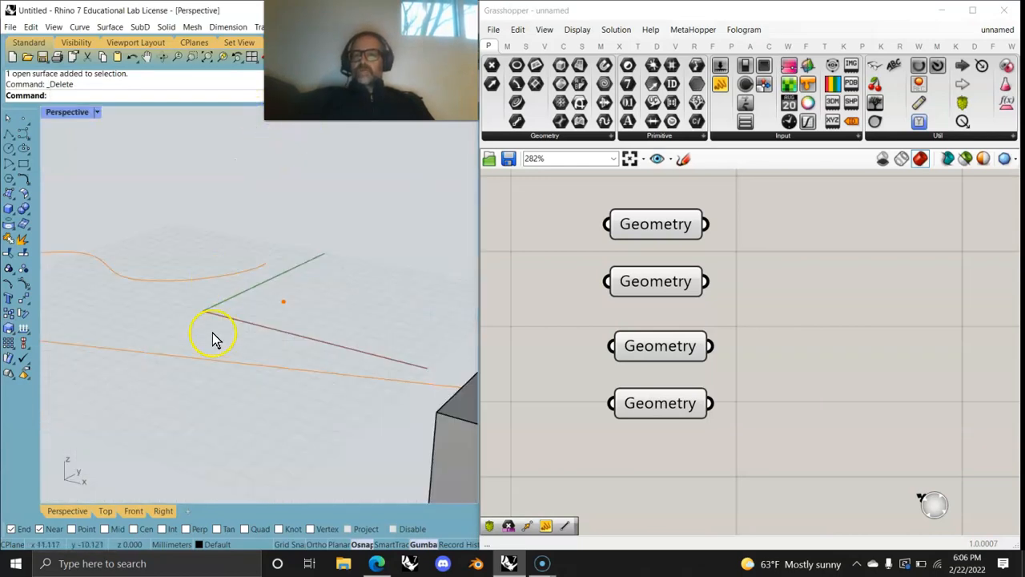
pyautogui.scroll(-5, 213, 337)
pyautogui.moveTo(213, 336); pyautogui.dragTo(246, 398, button='right')
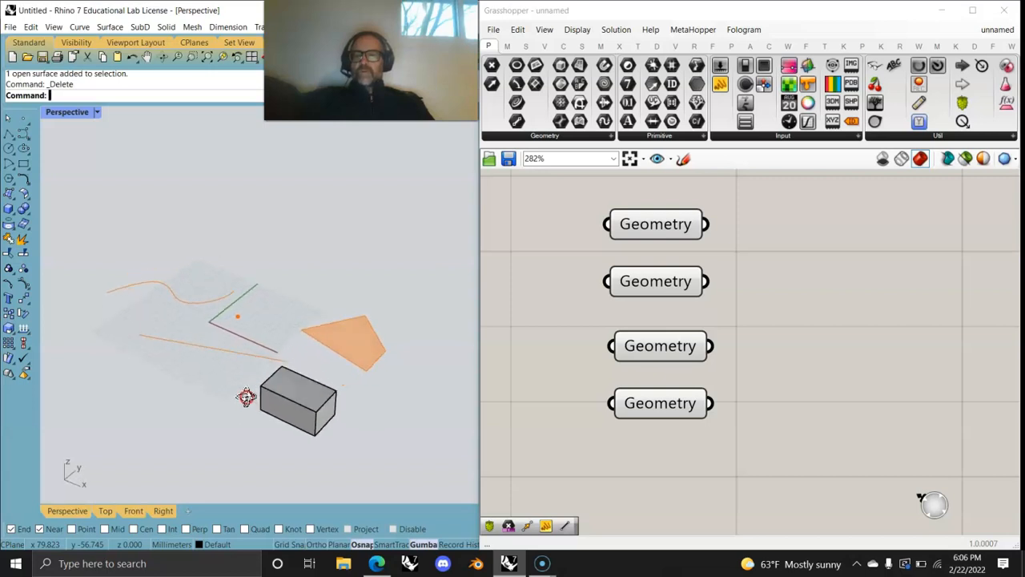
pyautogui.click(654, 400)
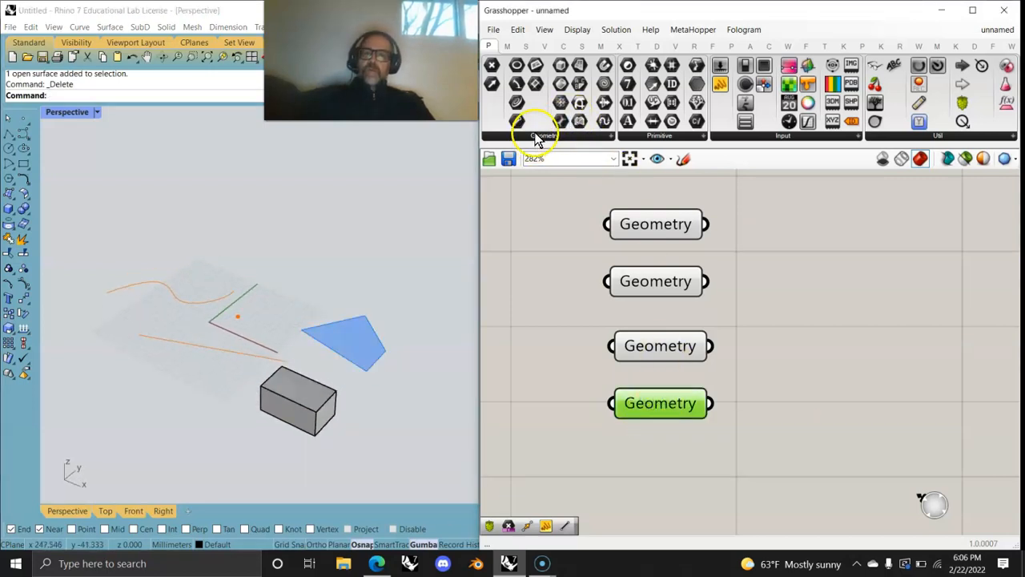
# Step: Add a fifth Geometry parameter via canvas search 'geom' and place it below the others
pyautogui.doubleClick(840, 385)
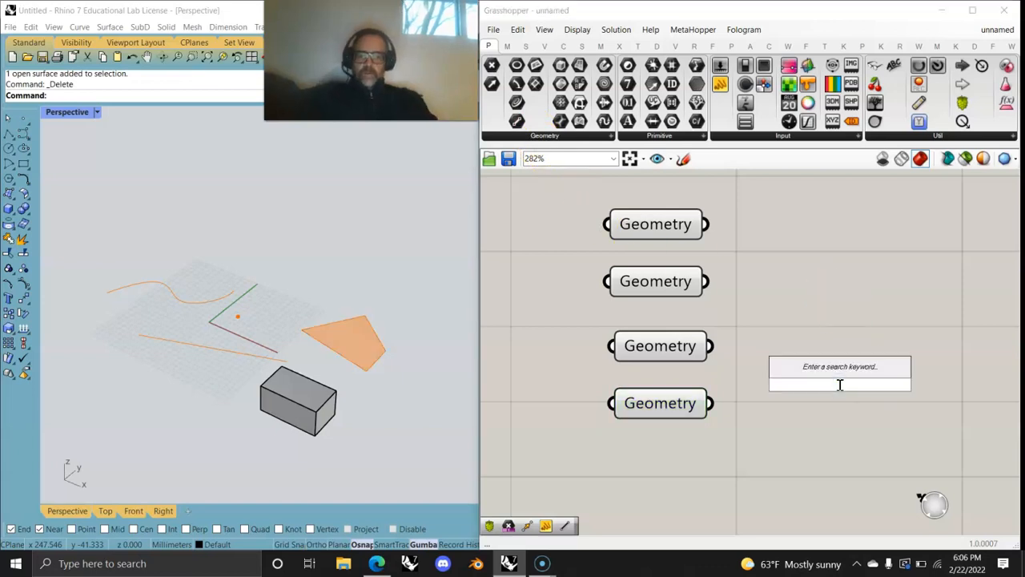
pyautogui.write('geo')
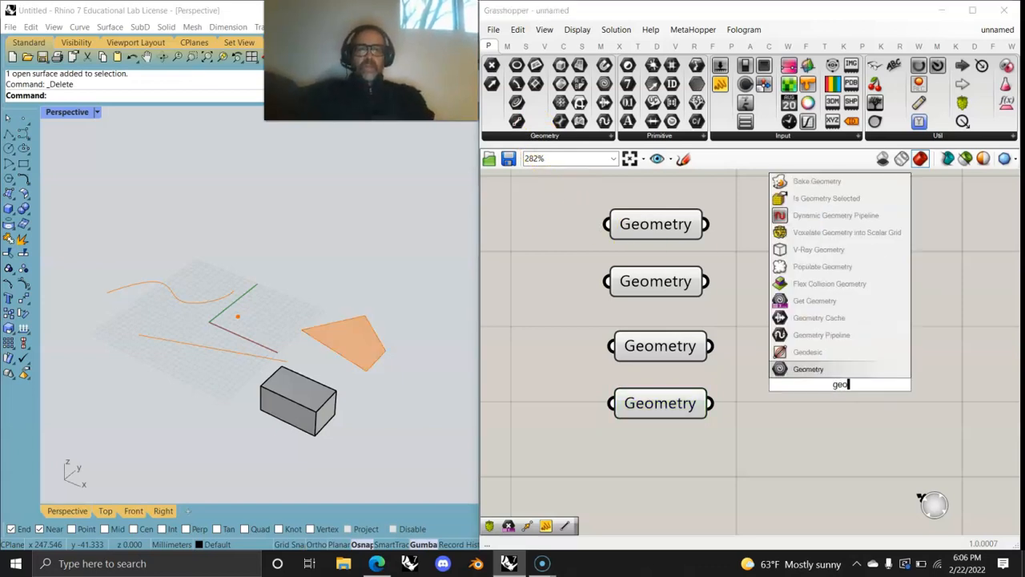
pyautogui.write('m')
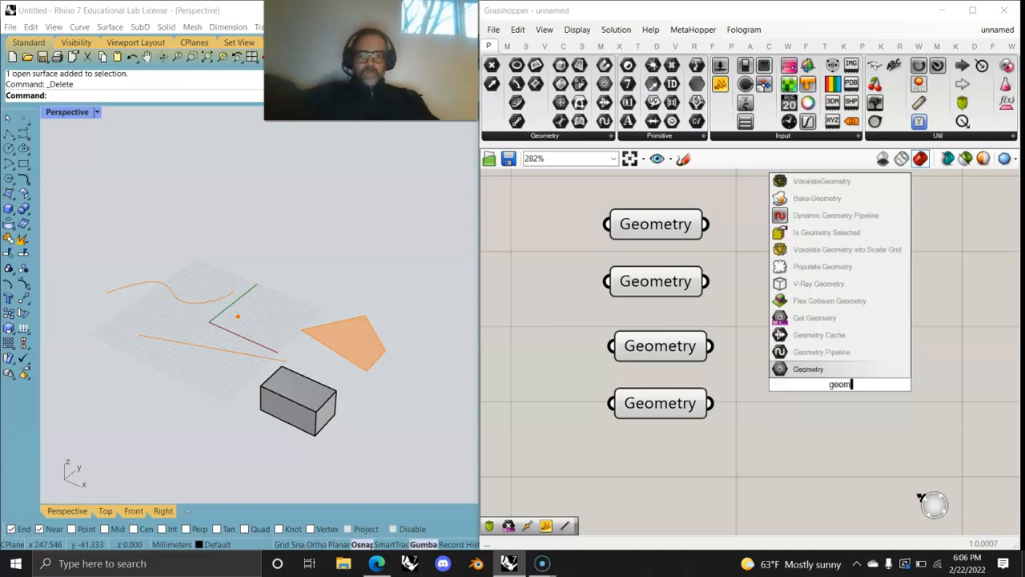
pyautogui.click(804, 369)
pyautogui.moveTo(834, 386); pyautogui.dragTo(659, 474)
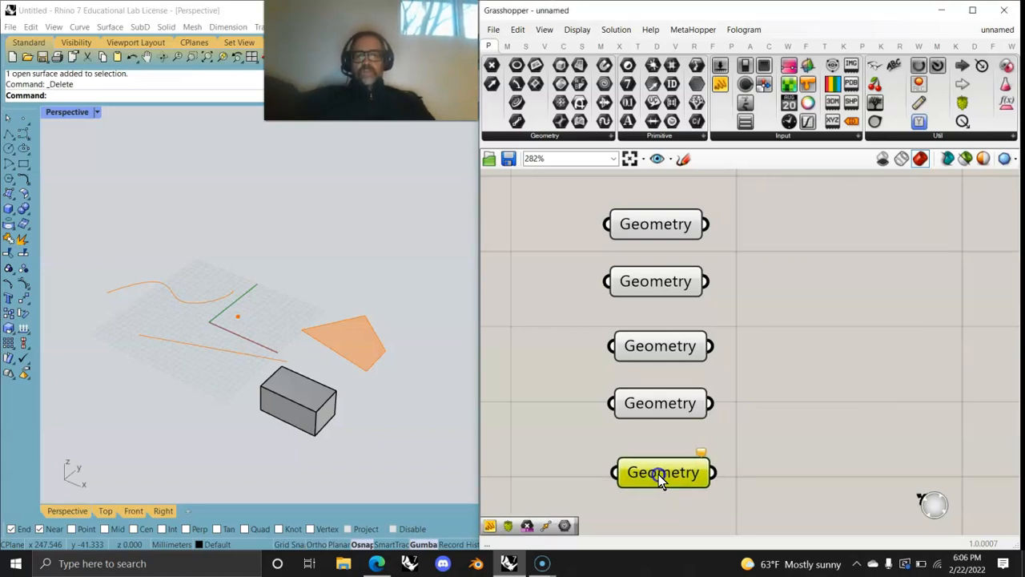
# Step: Assign the box to the fifth parameter and internalise it
pyautogui.click(303, 426)
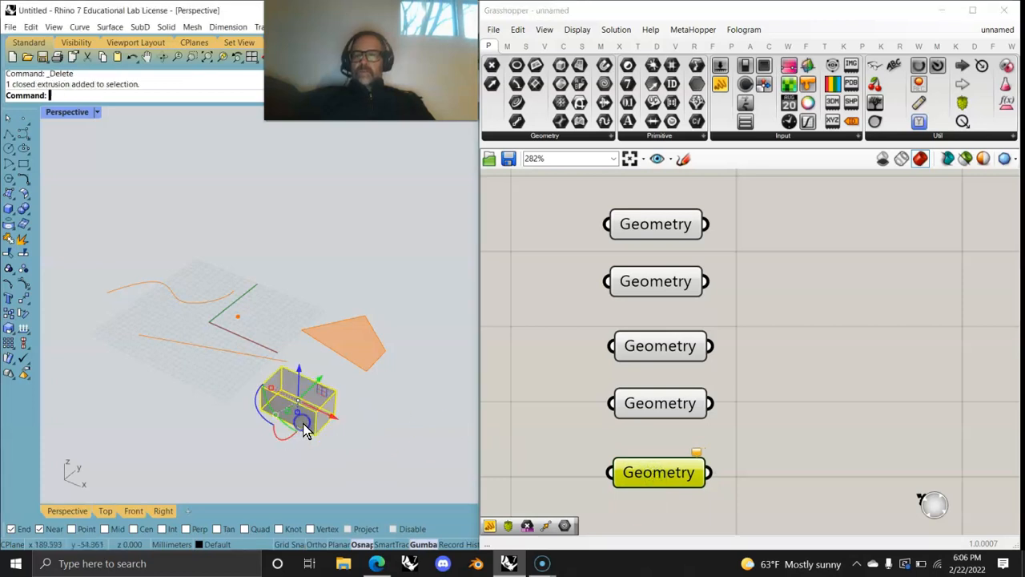
pyautogui.rightClick(666, 476)
pyautogui.click(715, 452)
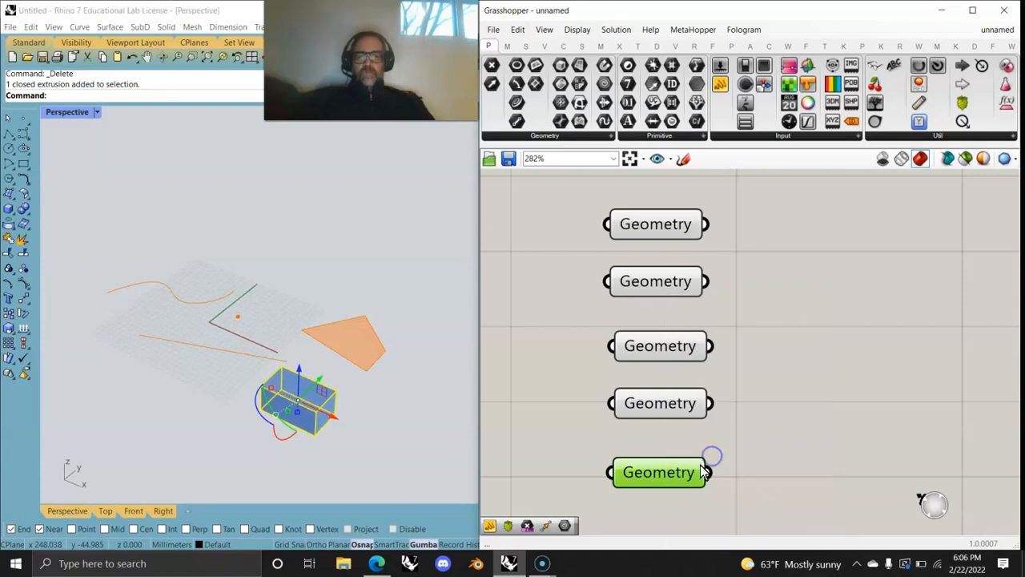
pyautogui.rightClick(635, 479)
pyautogui.click(678, 509)
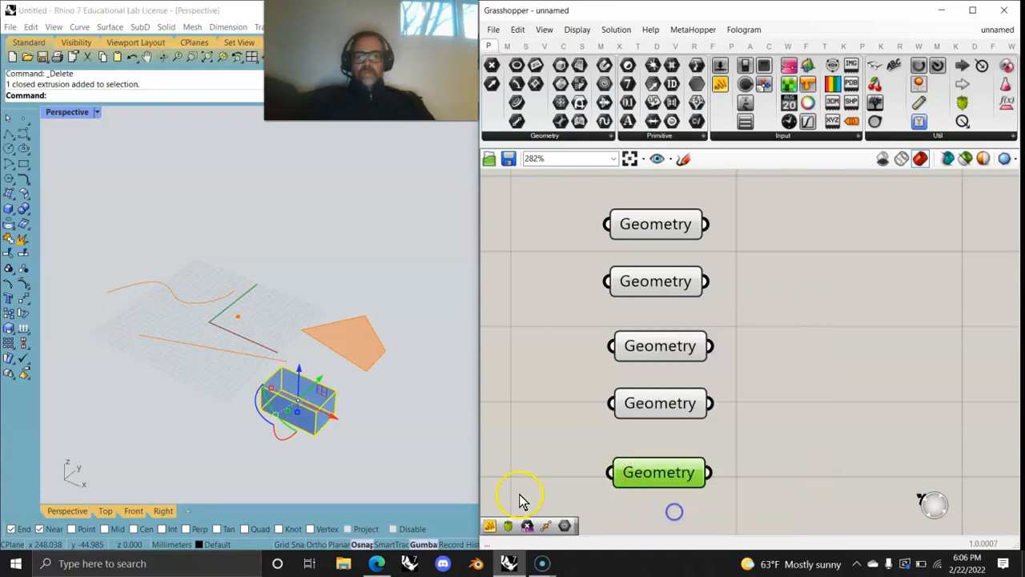
# Step: Delete the original box from Rhino and select parameters to review their previews
pyautogui.click(298, 412)
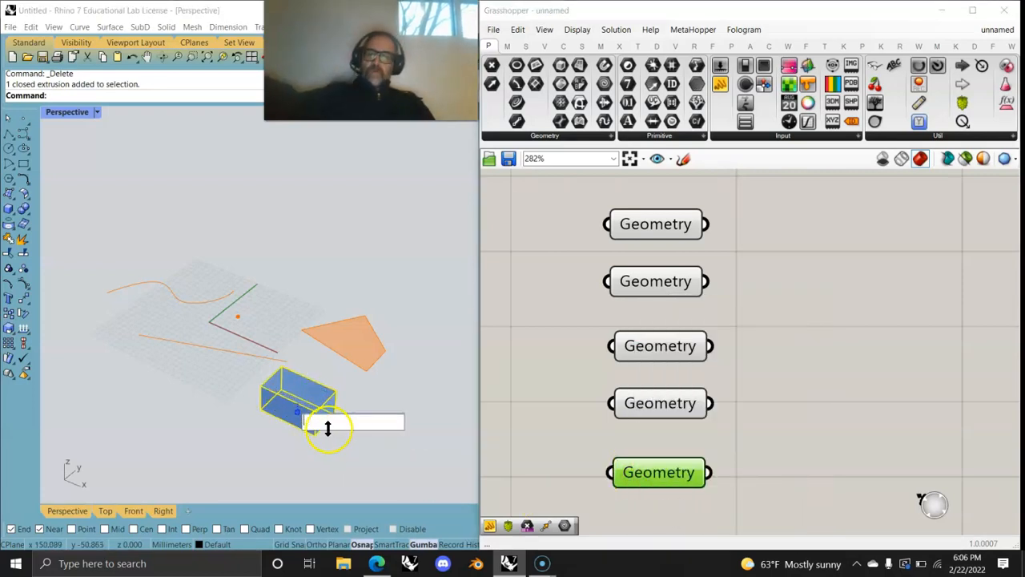
pyautogui.click(329, 449)
pyautogui.click(327, 446)
pyautogui.click(315, 419)
pyautogui.press('End')
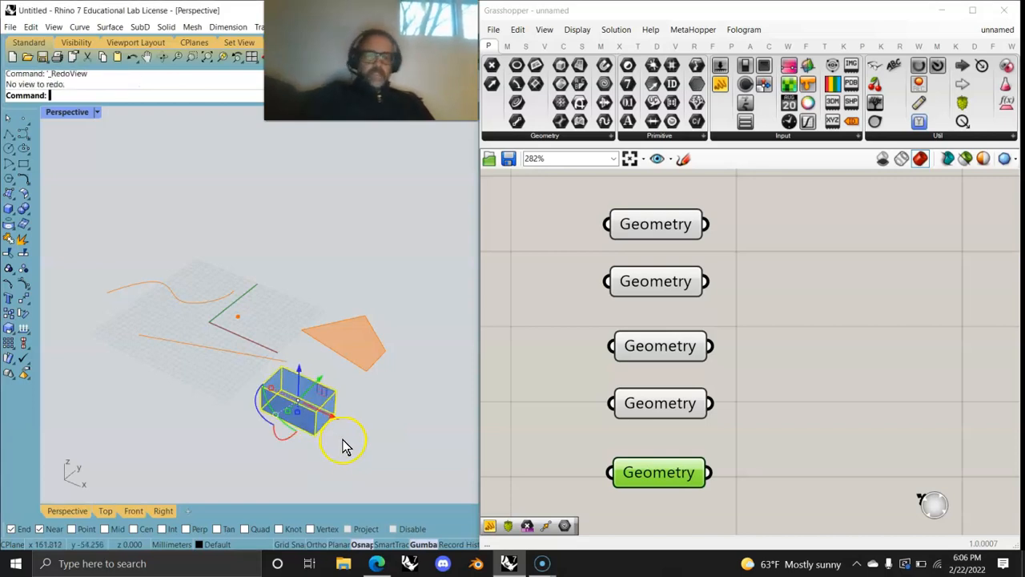
pyautogui.press('Delete')
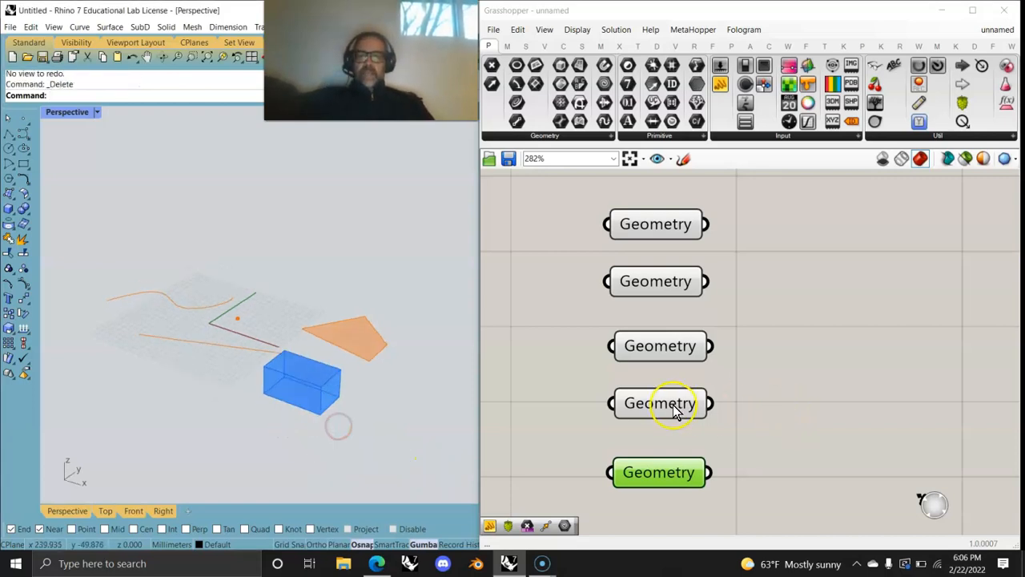
pyautogui.click(660, 402)
pyautogui.click(660, 352)
pyautogui.click(649, 287)
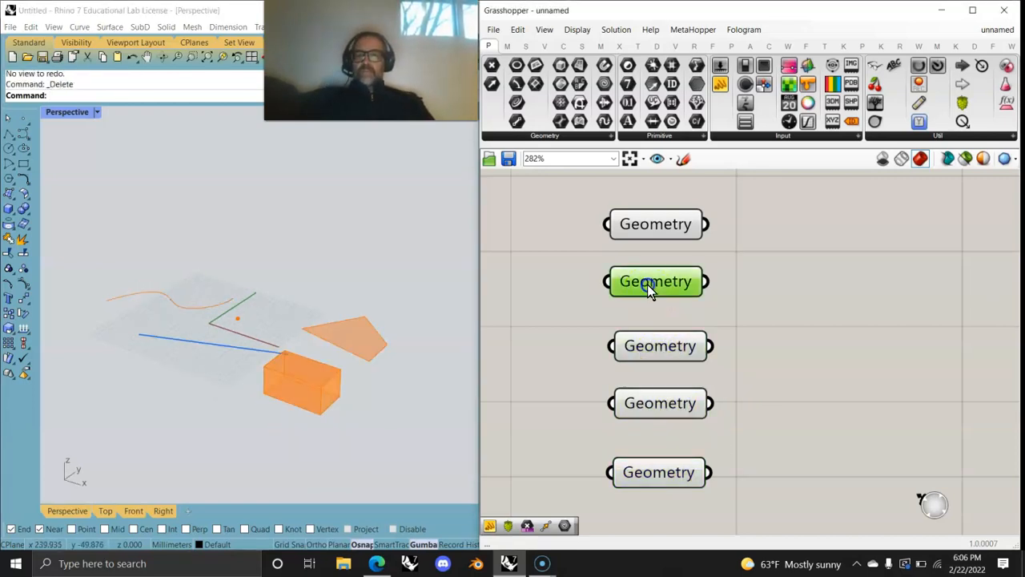
# Step: Bake the five Geometry parameters' stored geometry back into Rhino and select the baked objects
pyautogui.click(655, 224)
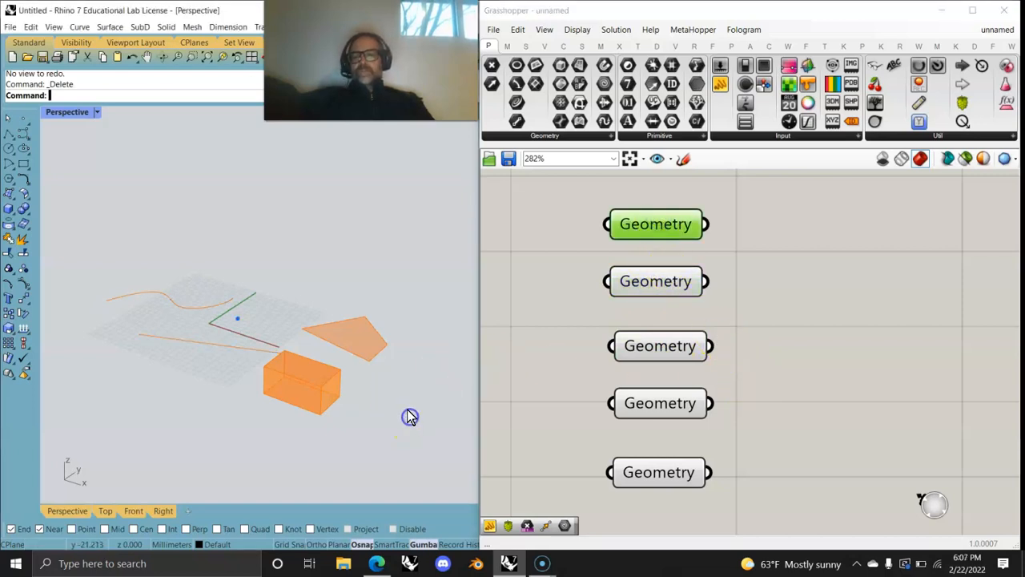
pyautogui.moveTo(739, 513); pyautogui.dragTo(631, 223)
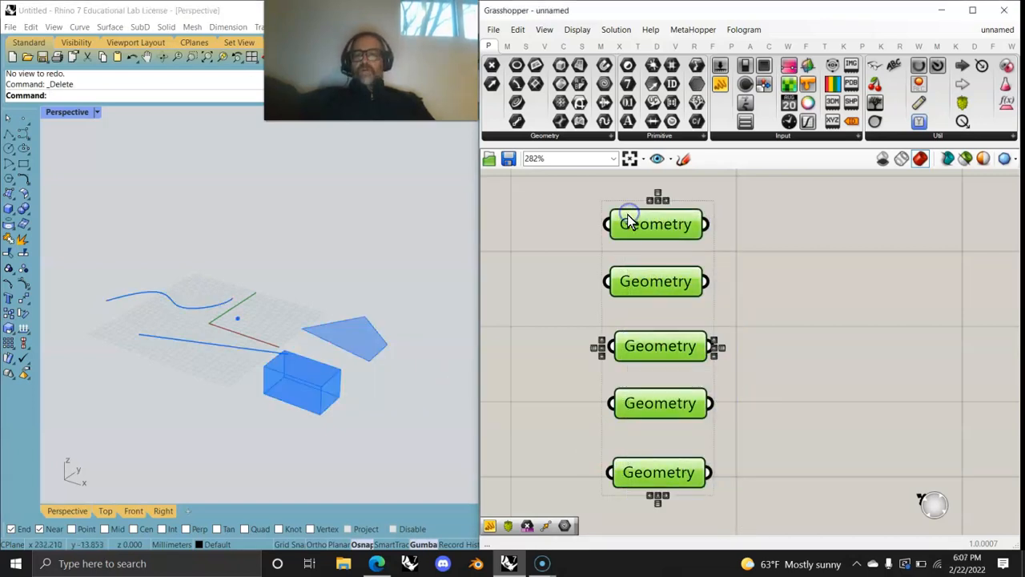
pyautogui.rightClick(773, 319)
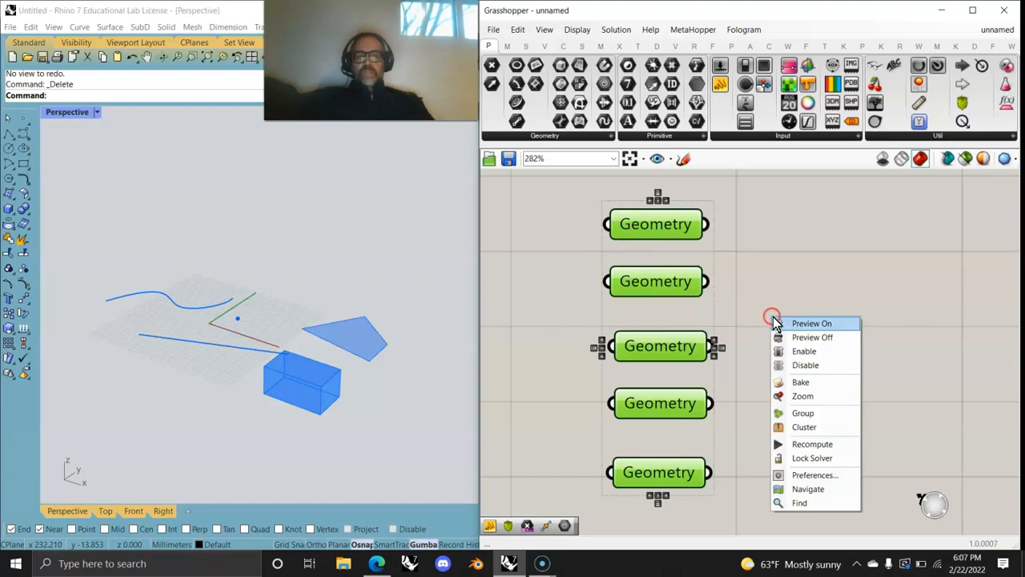
pyautogui.click(800, 381)
pyautogui.moveTo(405, 443); pyautogui.dragTo(121, 248)
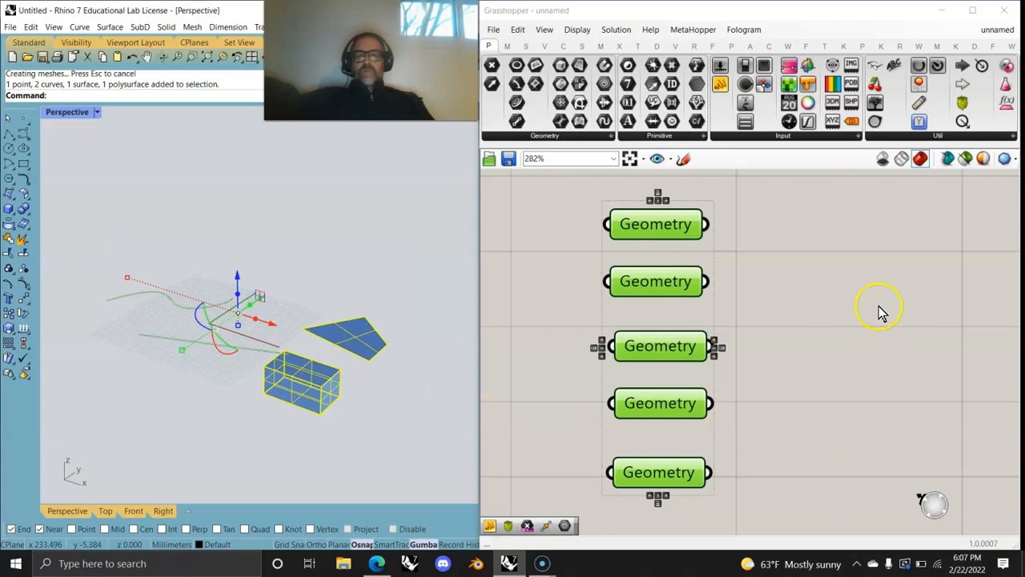
# Step: Add a sixth Geometry parameter referencing multiple Rhino objects and move it to the bottom of the column
pyautogui.click(544, 134)
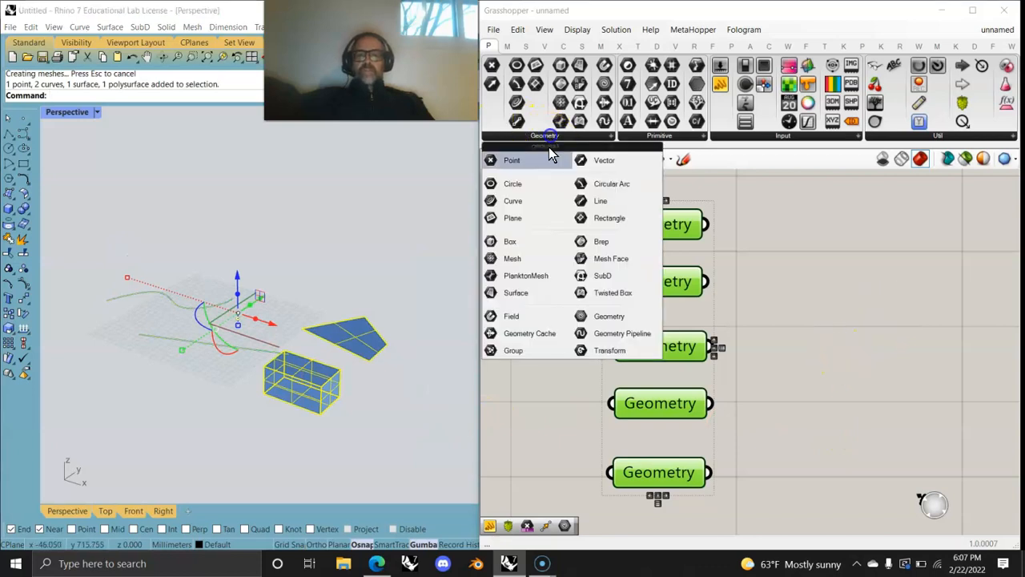
pyautogui.click(605, 314)
pyautogui.click(851, 320)
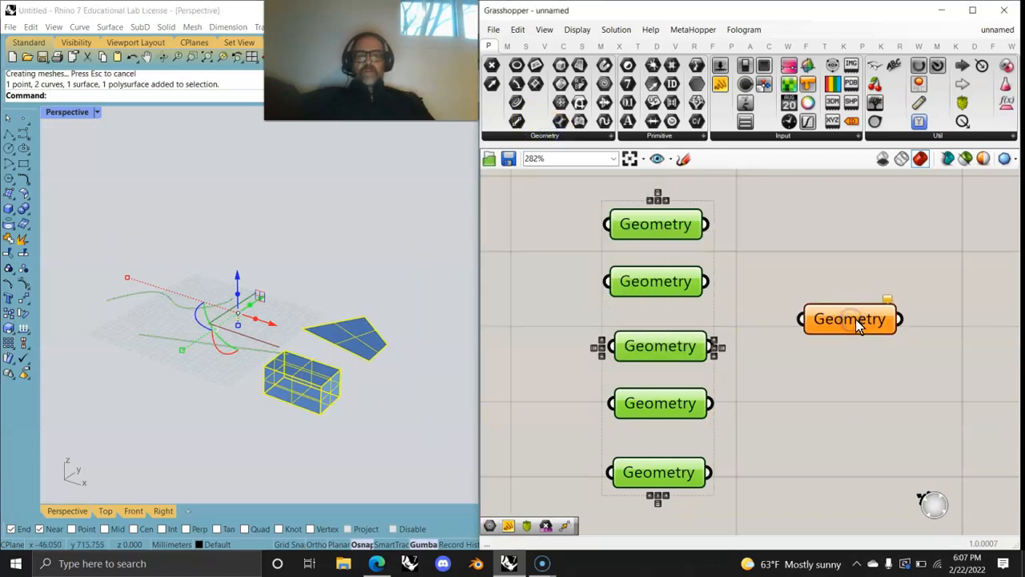
pyautogui.rightClick(854, 319)
pyautogui.click(895, 467)
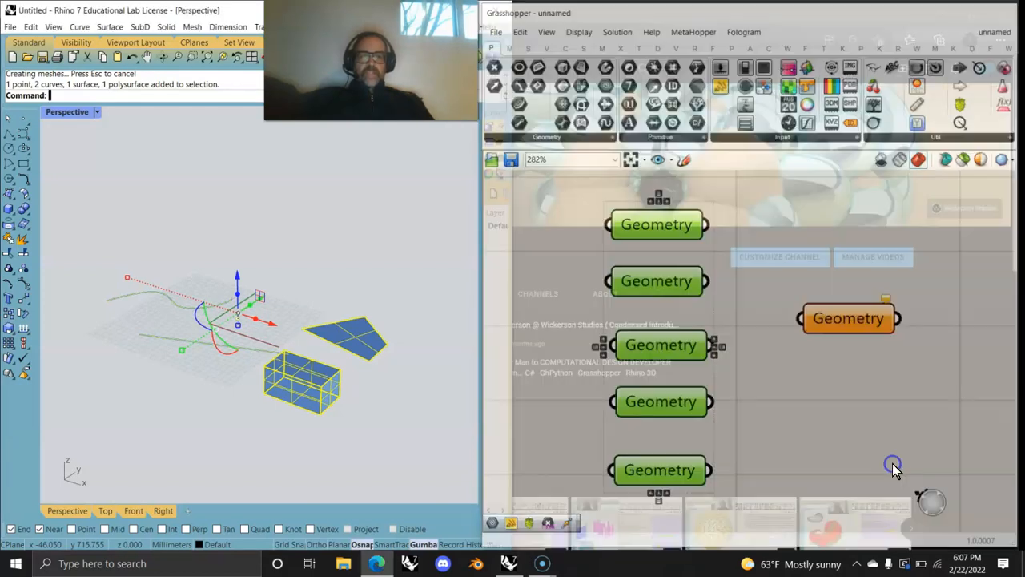
pyautogui.click(852, 321)
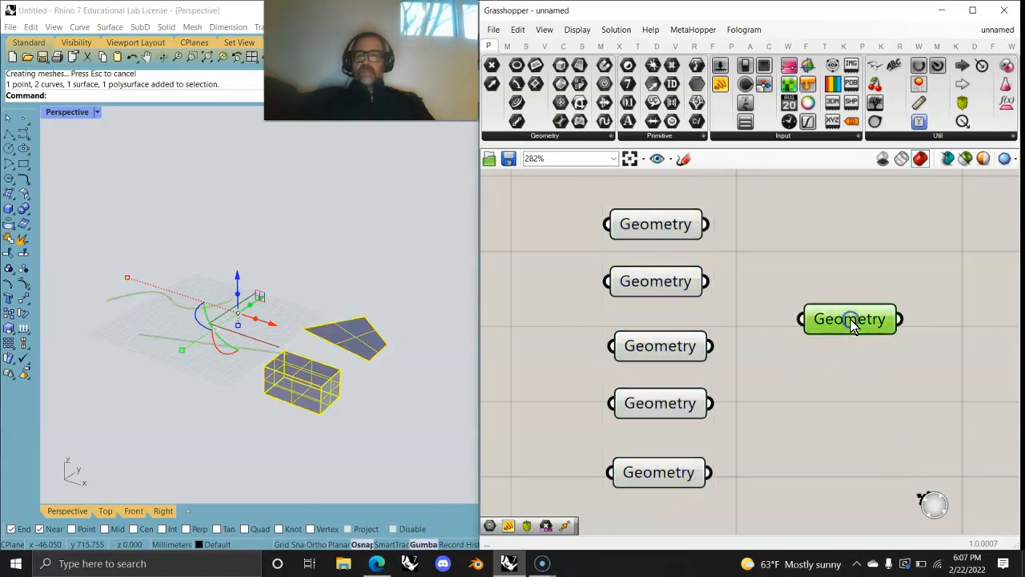
pyautogui.moveTo(855, 320); pyautogui.dragTo(671, 536)
# Step: Internalise all the scene objects into the bottom Geometry parameter
pyautogui.moveTo(778, 396); pyautogui.dragTo(806, 371, button='right')
pyautogui.click(690, 208)
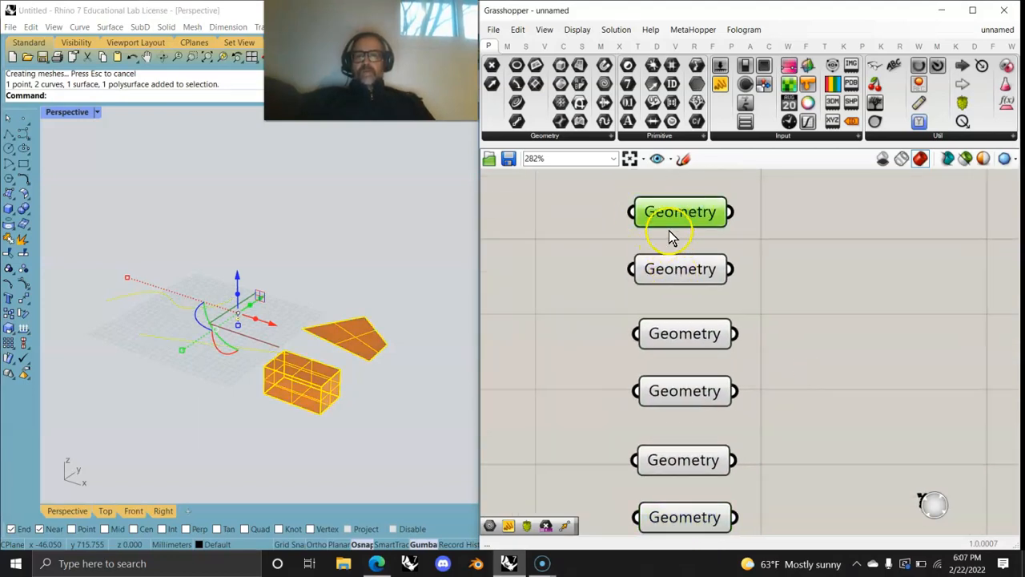
pyautogui.click(830, 268)
pyautogui.moveTo(344, 445); pyautogui.dragTo(101, 240)
pyautogui.click(694, 519)
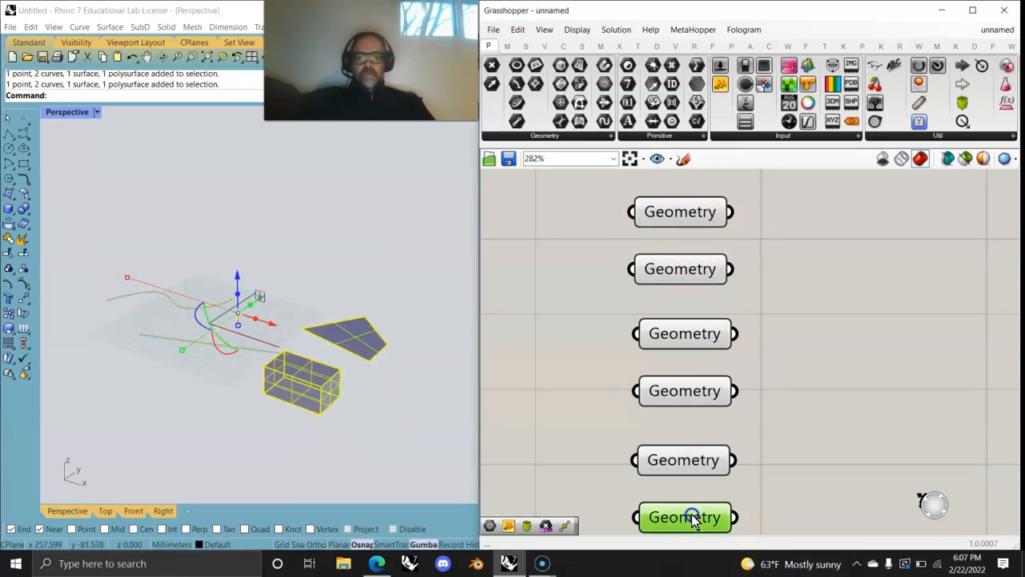
pyautogui.rightClick(694, 519)
pyautogui.click(729, 510)
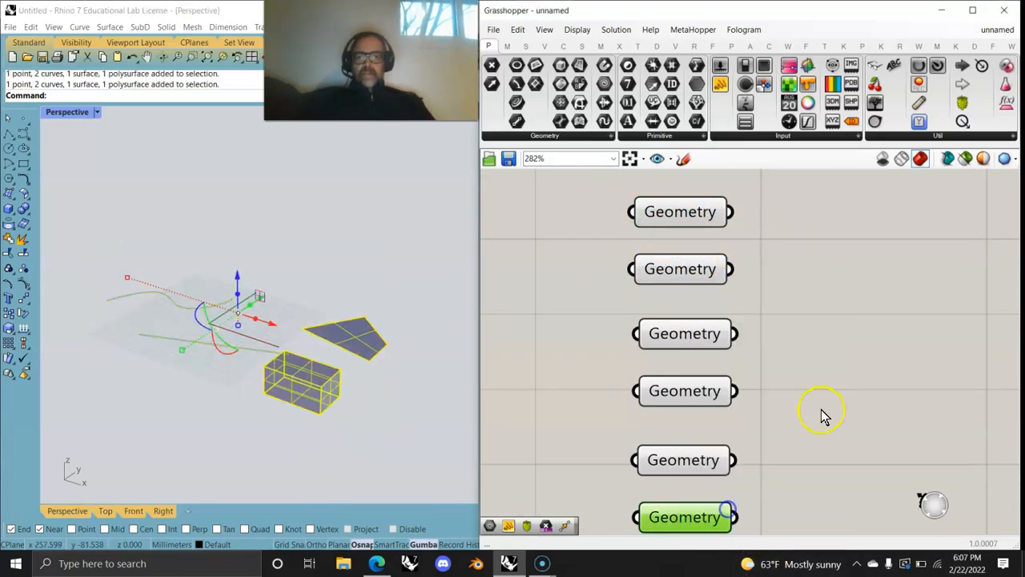
# Step: Delete the original Rhino objects and check each Geometry parameter's preview from bottom to top
pyautogui.moveTo(374, 432); pyautogui.dragTo(85, 225)
pyautogui.press('Delete')
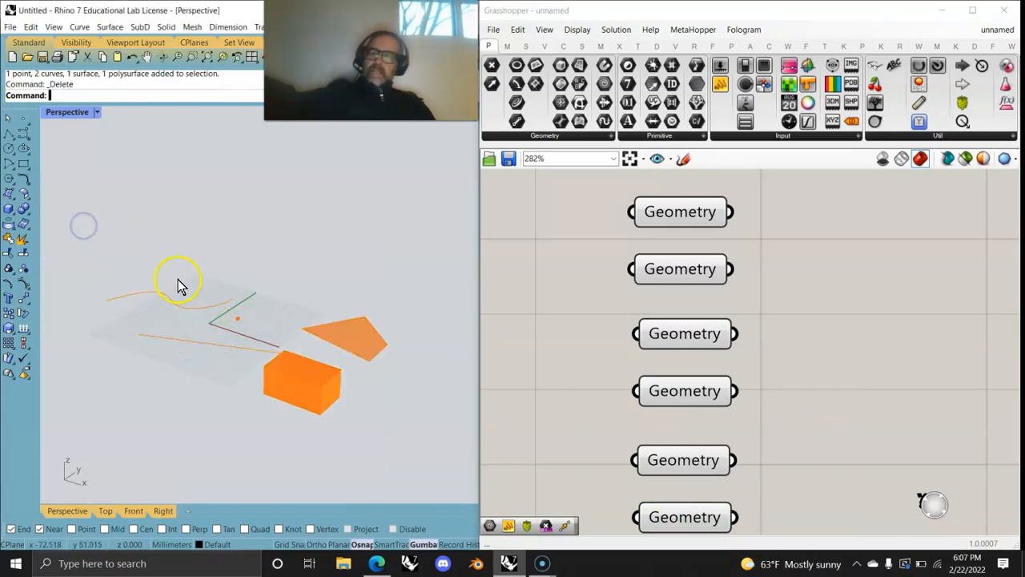
pyautogui.click(679, 517)
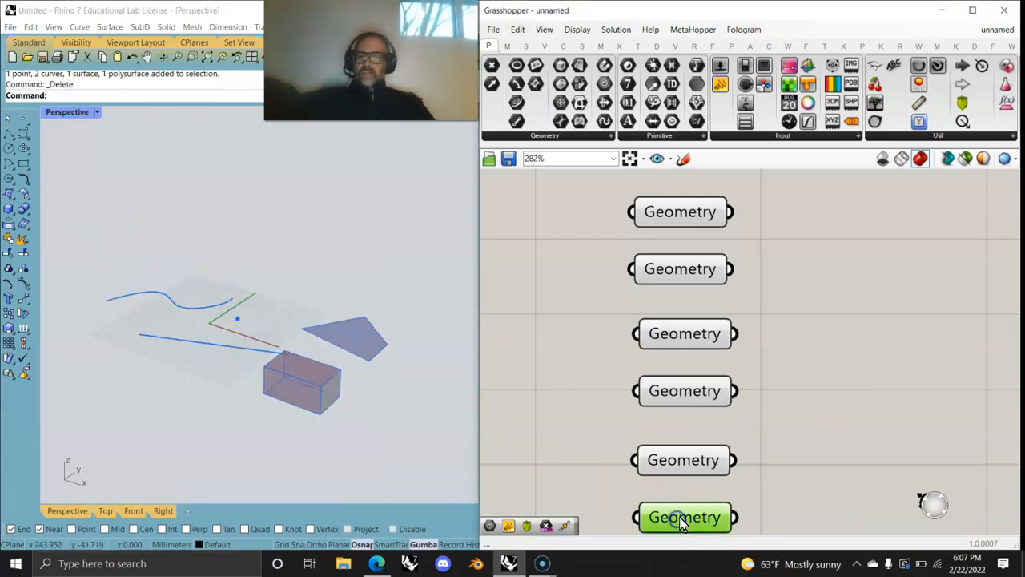
pyautogui.click(681, 461)
pyautogui.click(676, 397)
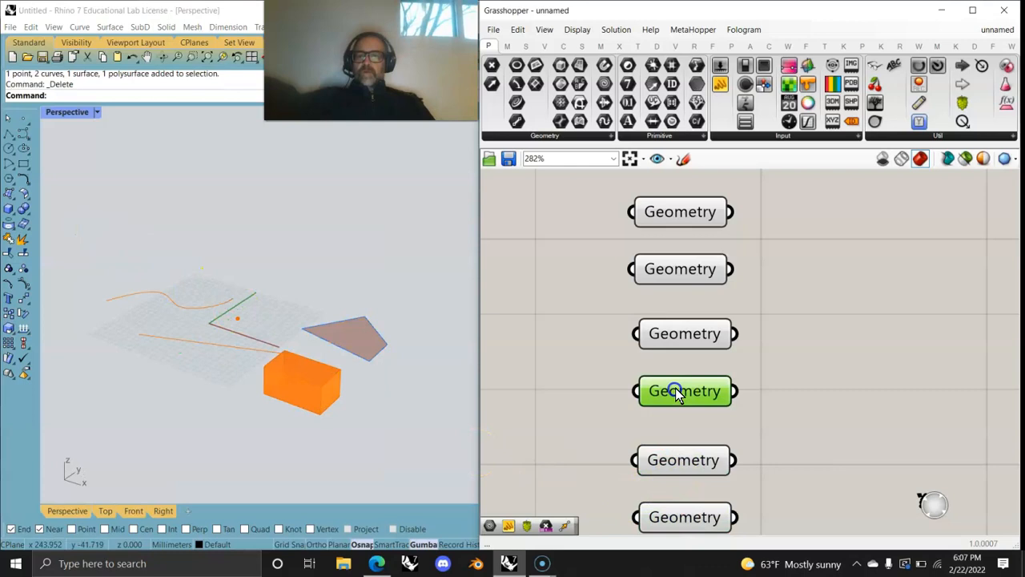
pyautogui.click(677, 336)
pyautogui.click(679, 270)
pyautogui.click(675, 213)
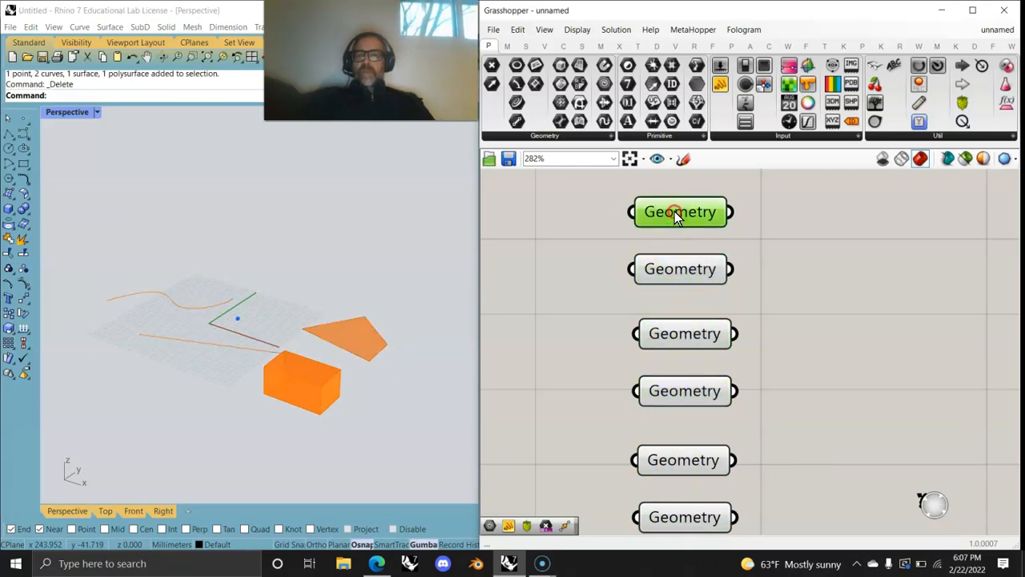
# Step: Rename the top three Geometry parameters to point, line and Curve
pyautogui.rightClick(675, 211)
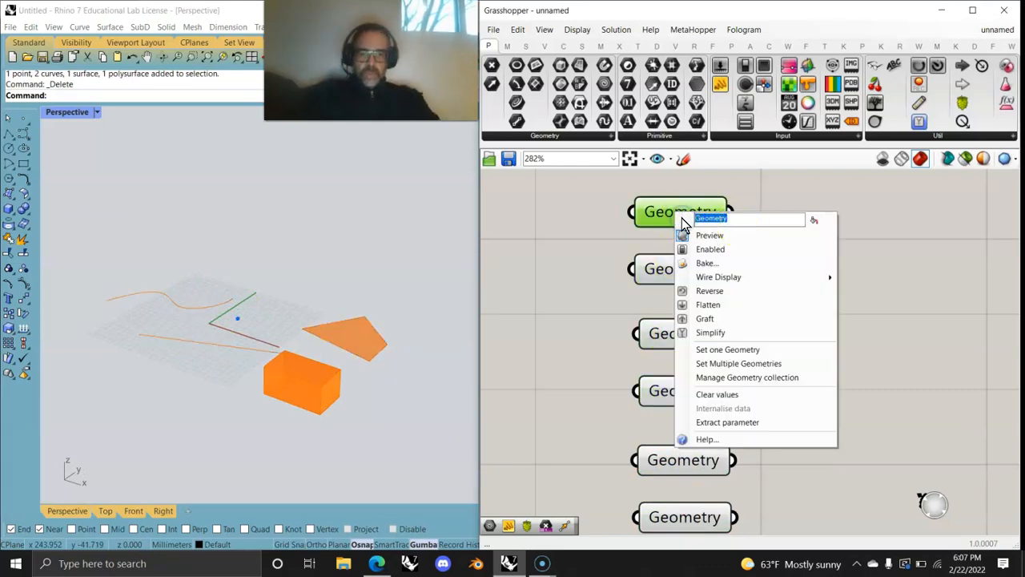
pyautogui.write('po')
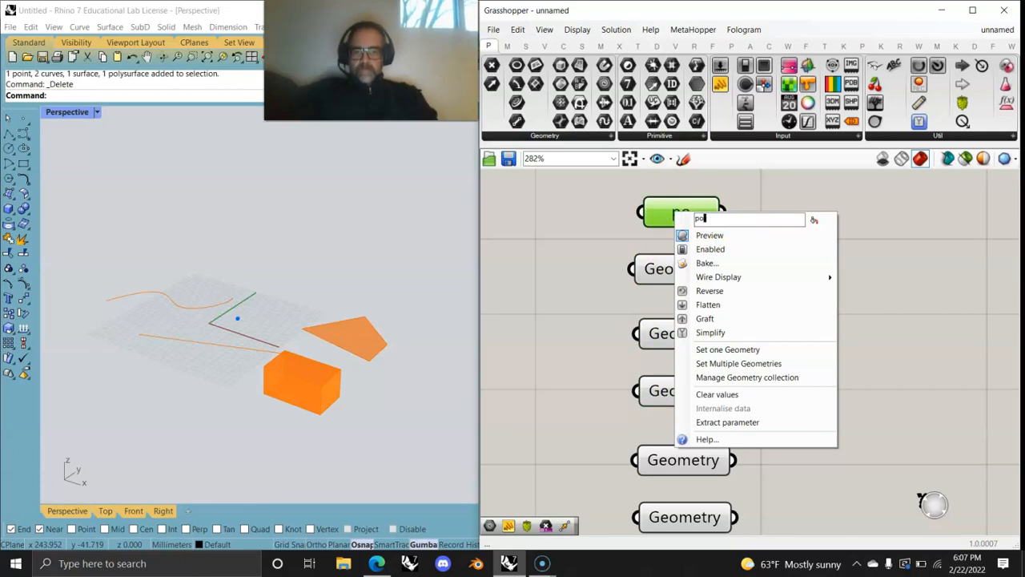
pyautogui.click(536, 295)
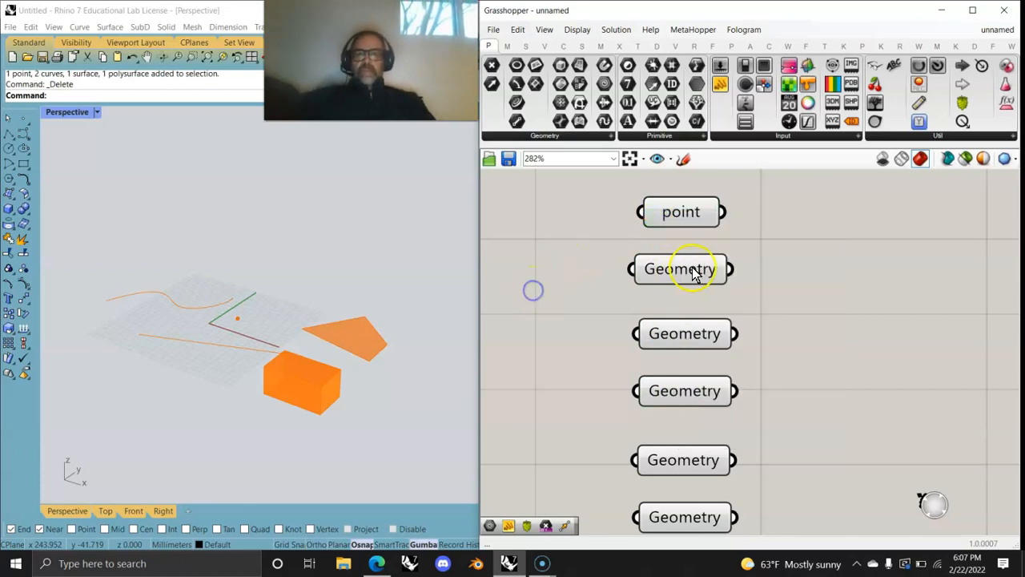
pyautogui.click(685, 270)
pyautogui.rightClick(685, 270)
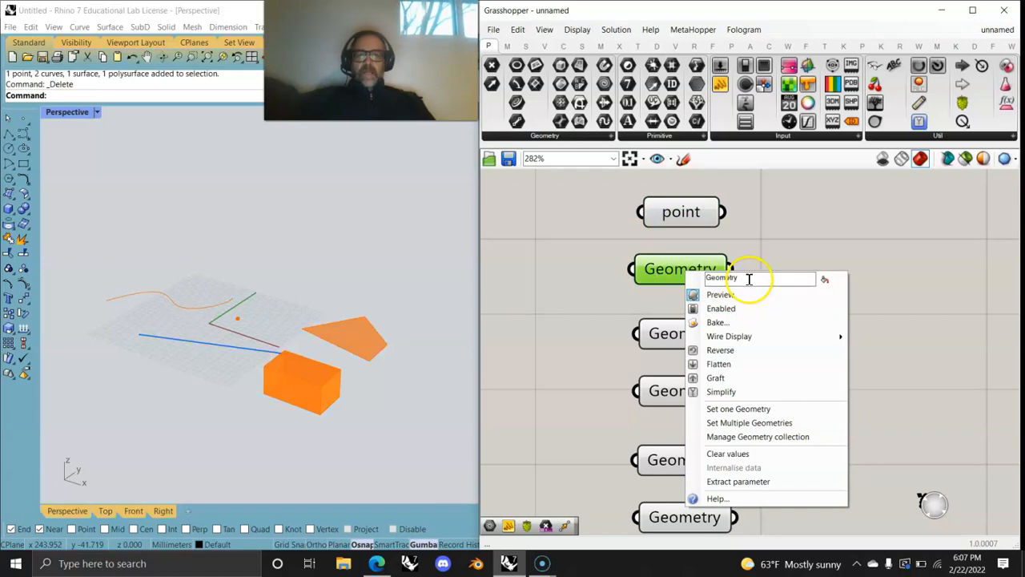
pyautogui.write('line')
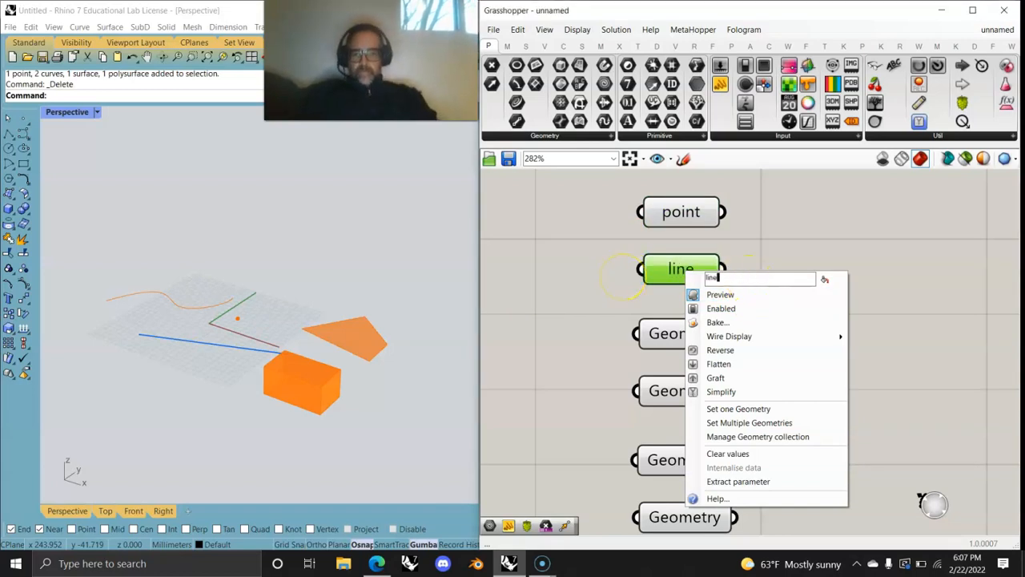
pyautogui.click(552, 343)
pyautogui.click(673, 334)
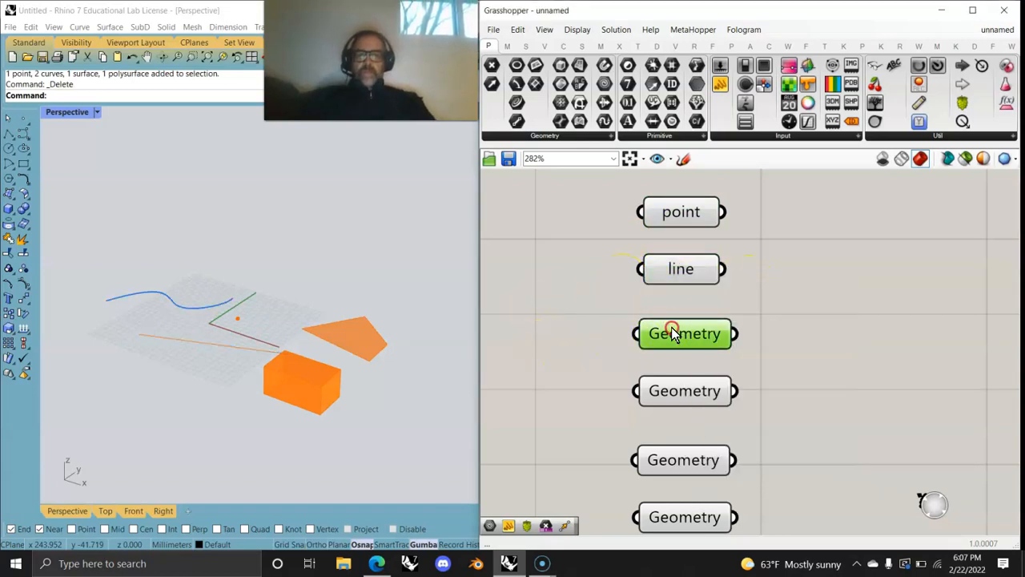
pyautogui.rightClick(675, 332)
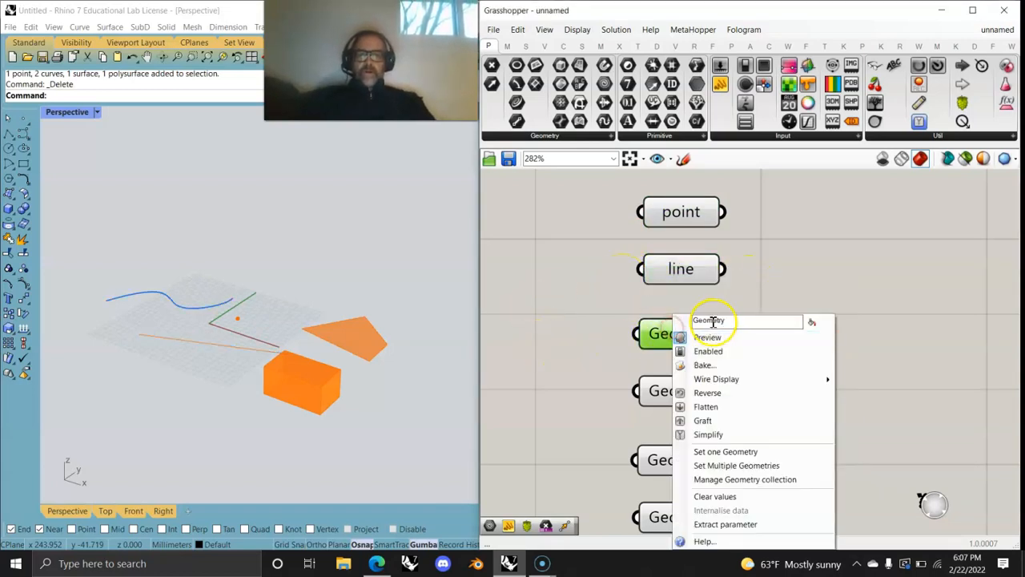
pyautogui.write('Curve')
pyautogui.click(582, 324)
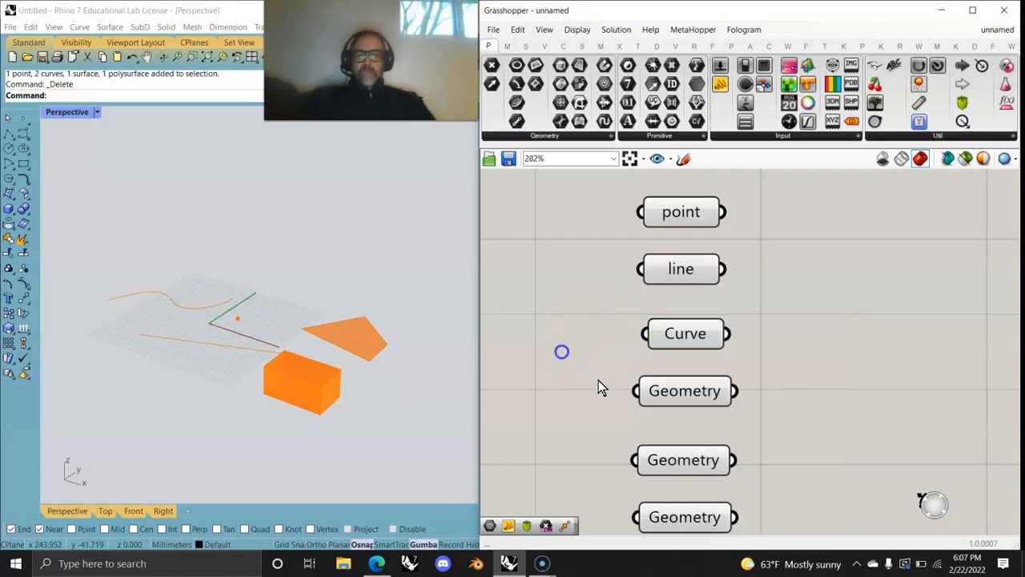
# Step: Rename the lower three Geometry parameters to Plane, Brep and All Geometry
pyautogui.click(689, 401)
pyautogui.rightClick(689, 401)
pyautogui.doubleClick(746, 318)
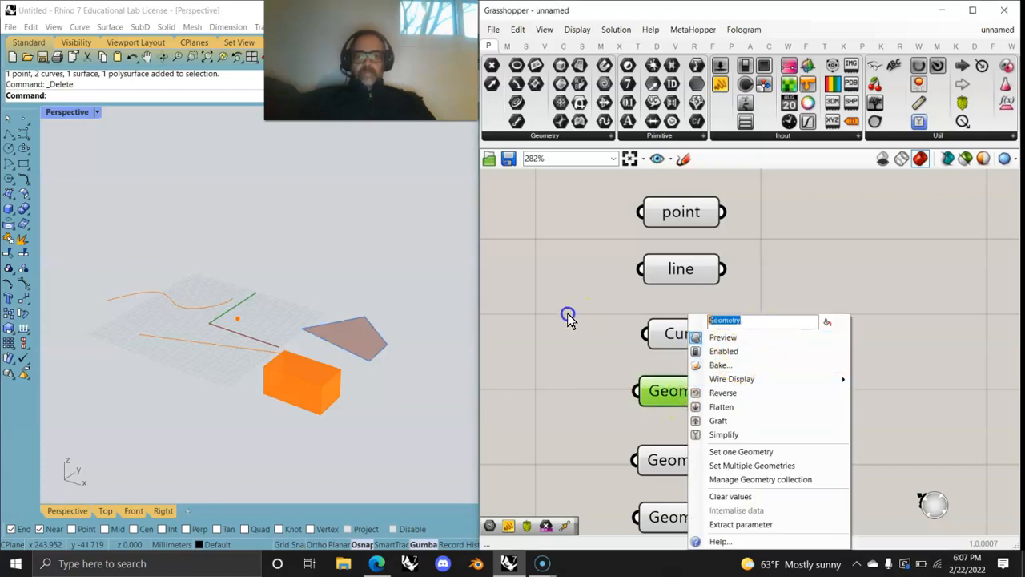
pyautogui.write('Plane')
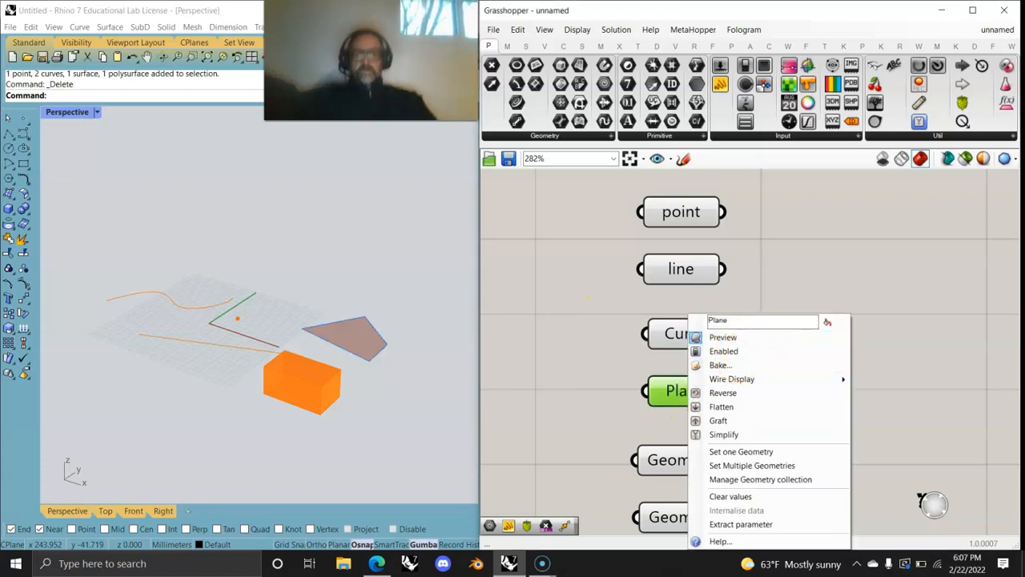
pyautogui.click(589, 413)
pyautogui.click(683, 464)
pyautogui.rightClick(682, 464)
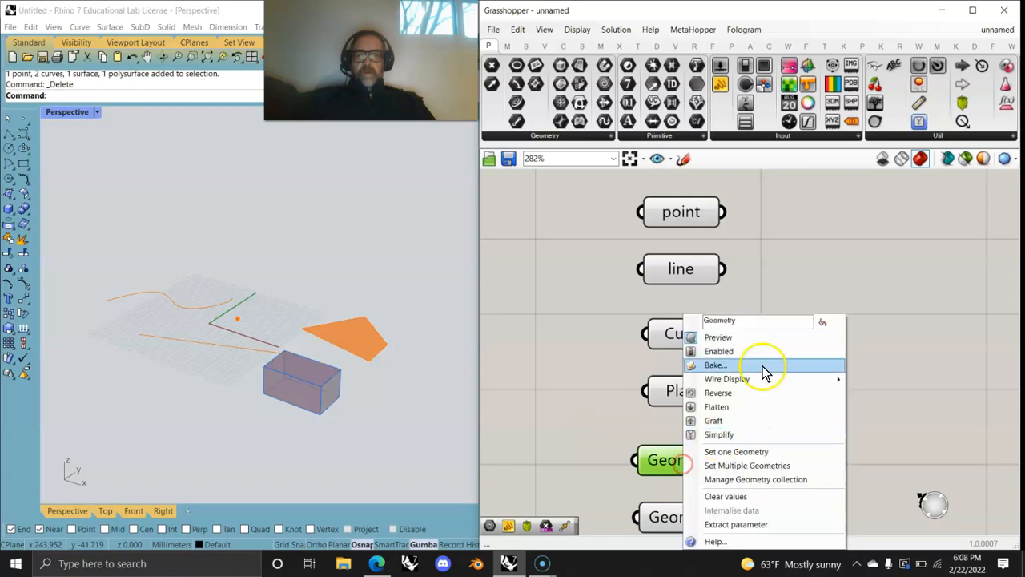
pyautogui.doubleClick(738, 319)
pyautogui.write('Brep')
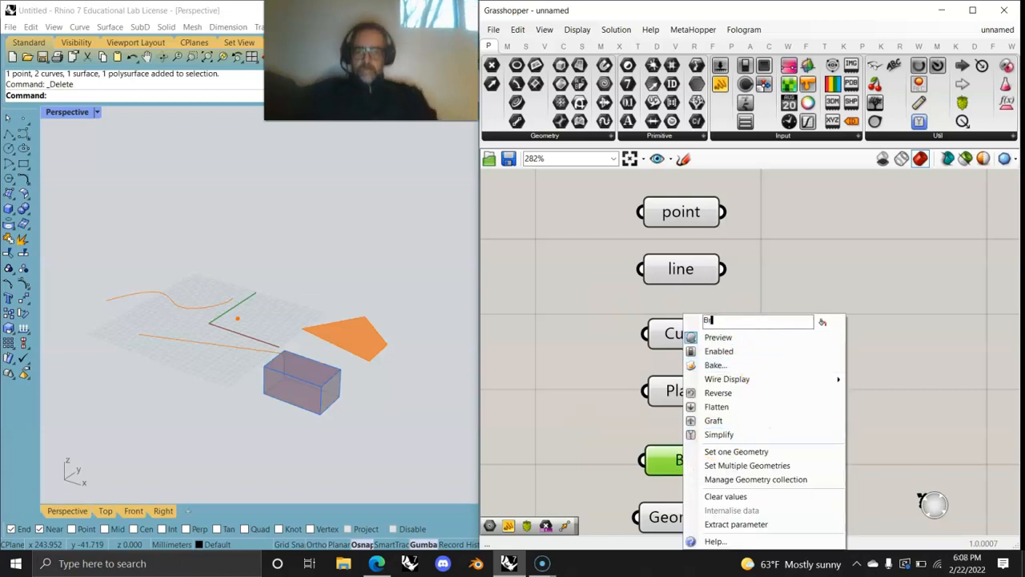
pyautogui.click(563, 466)
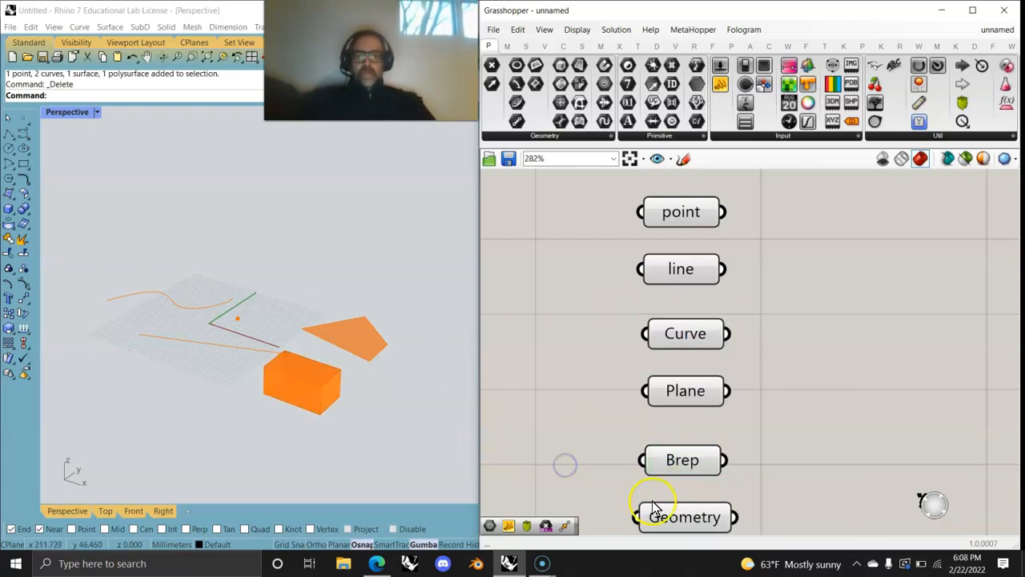
pyautogui.click(681, 519)
pyautogui.rightClick(682, 523)
pyautogui.click(703, 324)
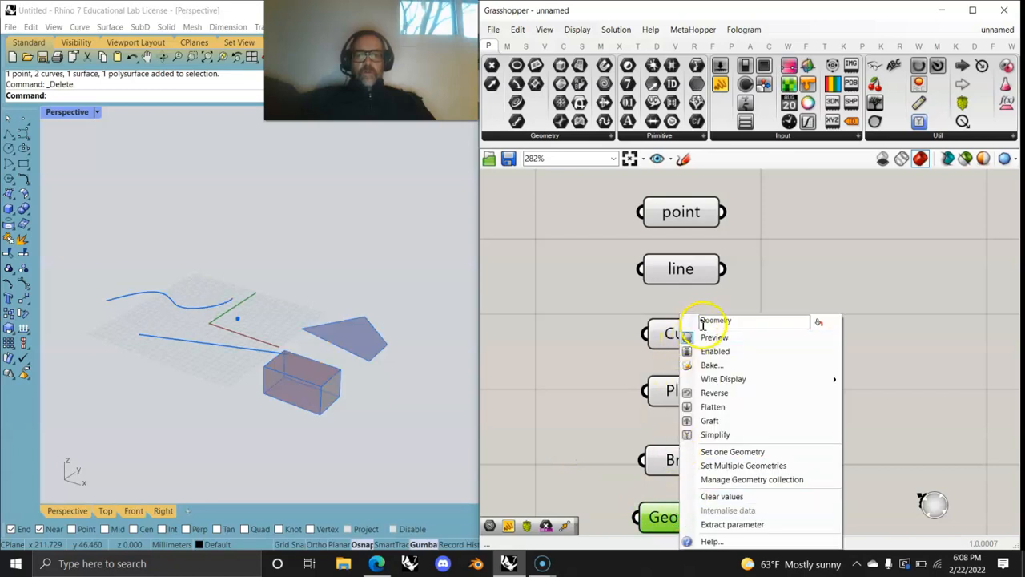
pyautogui.write('All')
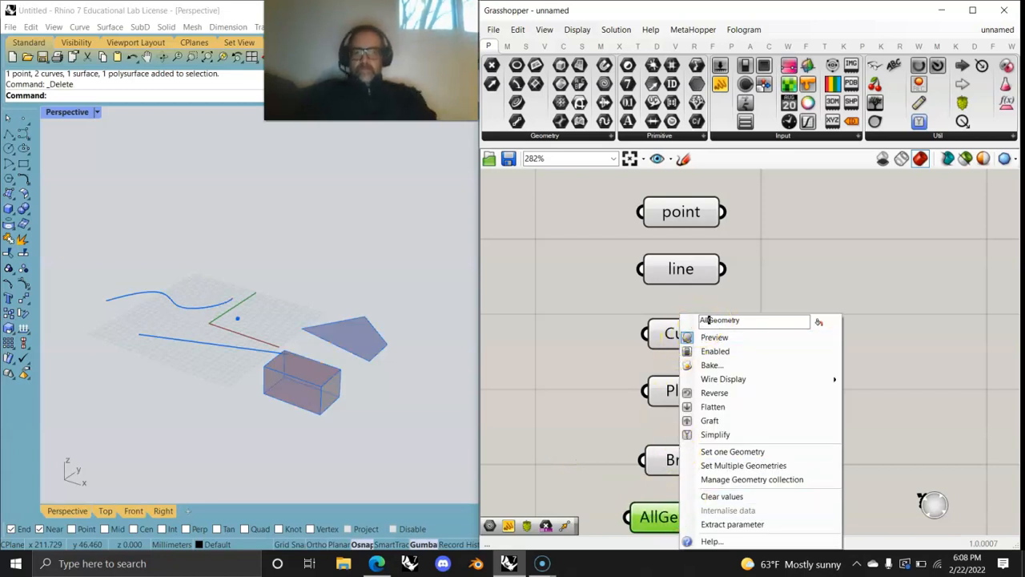
pyautogui.click(796, 240)
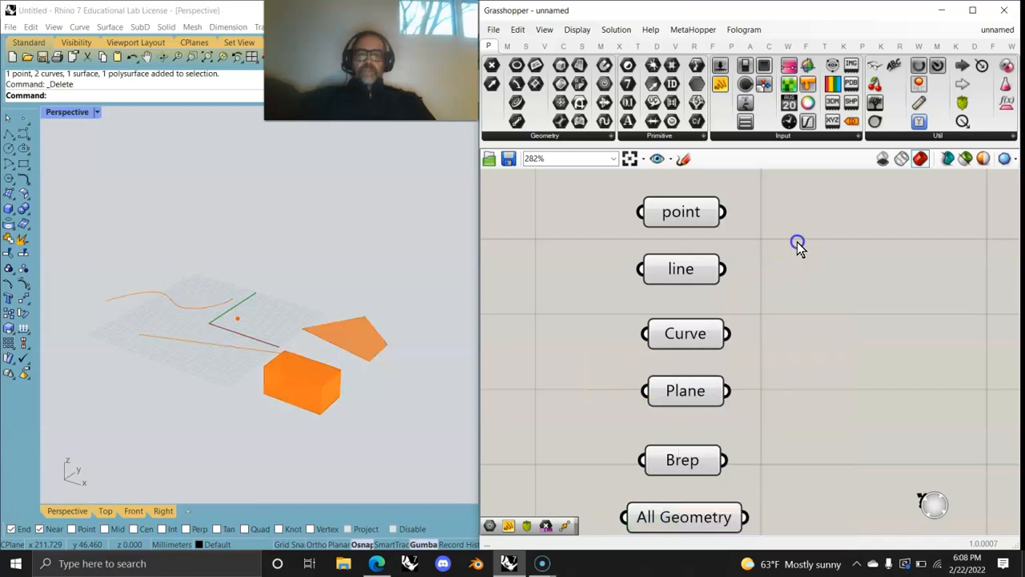
# Step: Place a Number Slider beside the six parameters and drag its value to 0.407
pyautogui.click(659, 136)
pyautogui.click(566, 138)
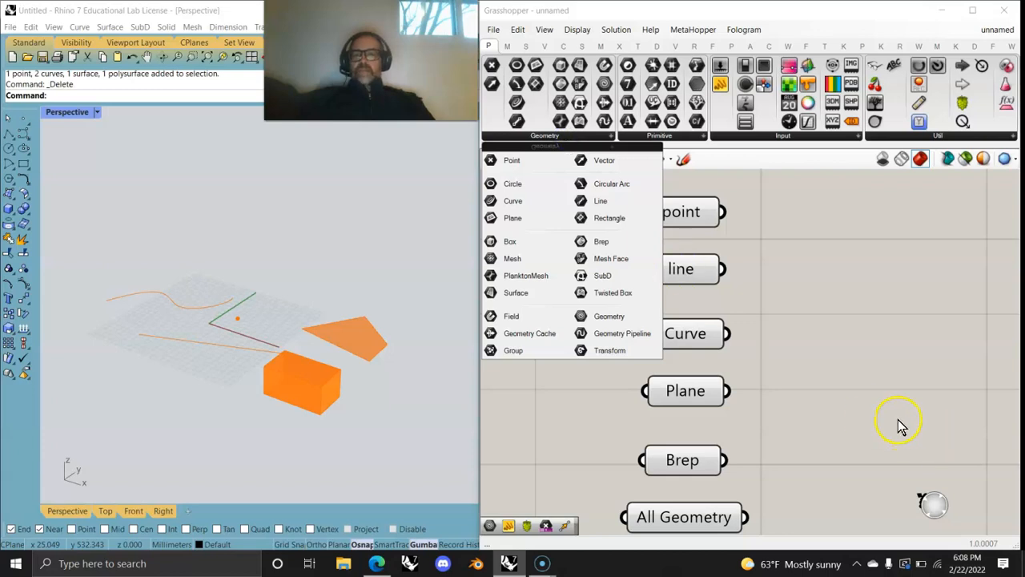
pyautogui.click(842, 357)
pyautogui.moveTo(895, 389); pyautogui.dragTo(687, 371, button='right')
pyautogui.scroll(-2, 733, 370)
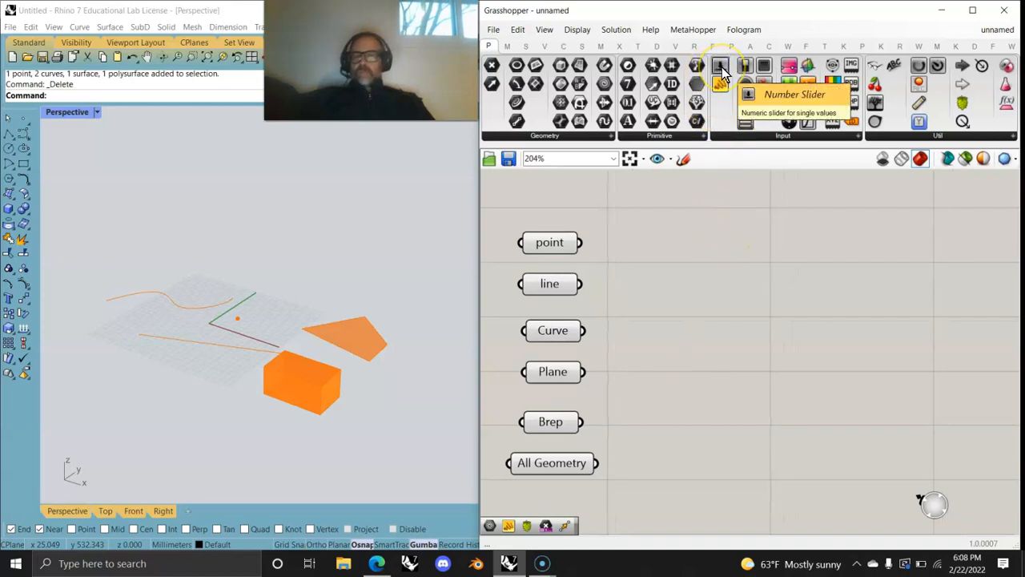
pyautogui.moveTo(721, 70); pyautogui.dragTo(767, 244)
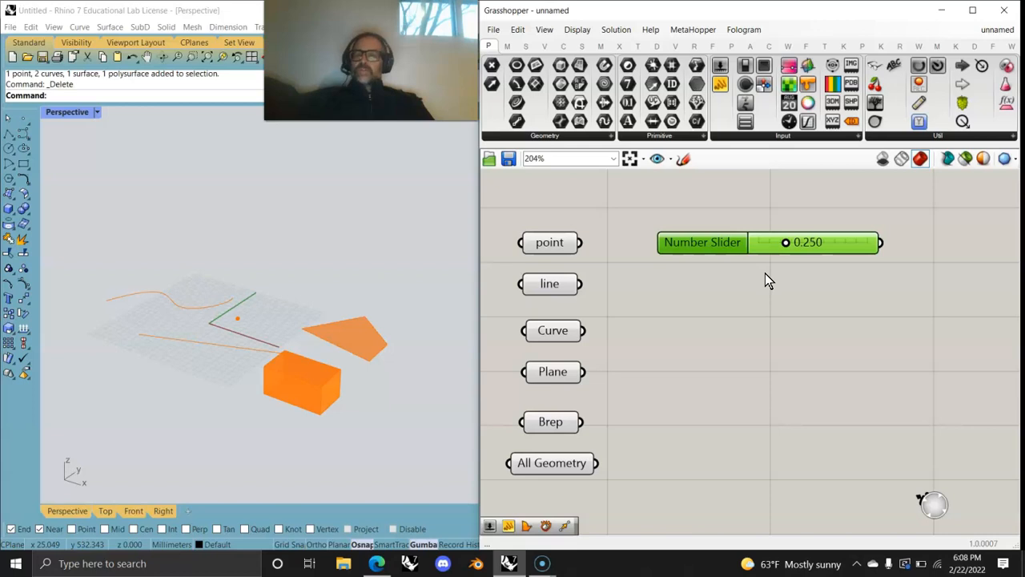
pyautogui.moveTo(770, 249); pyautogui.dragTo(773, 251)
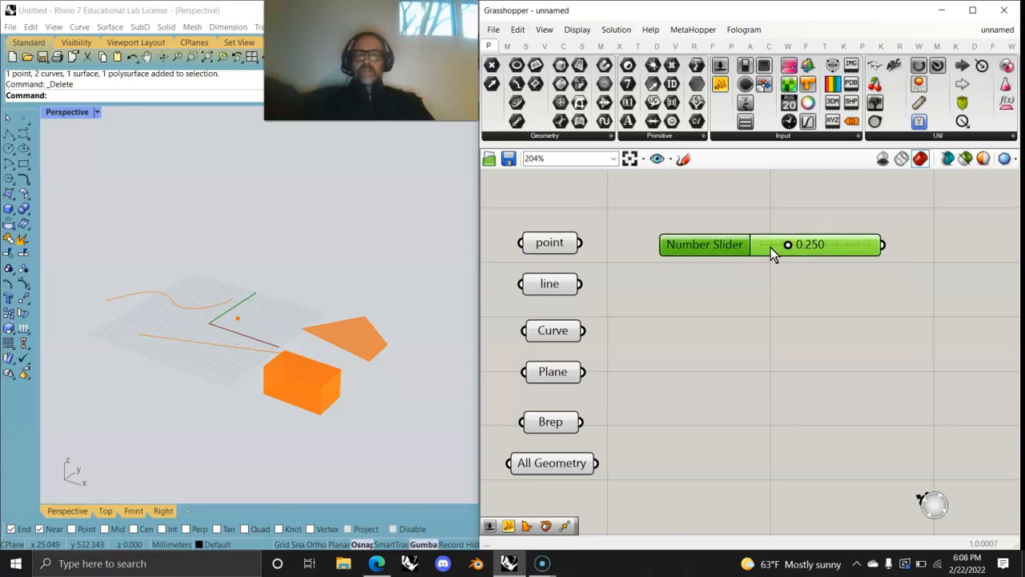
pyautogui.moveTo(769, 246); pyautogui.dragTo(773, 248)
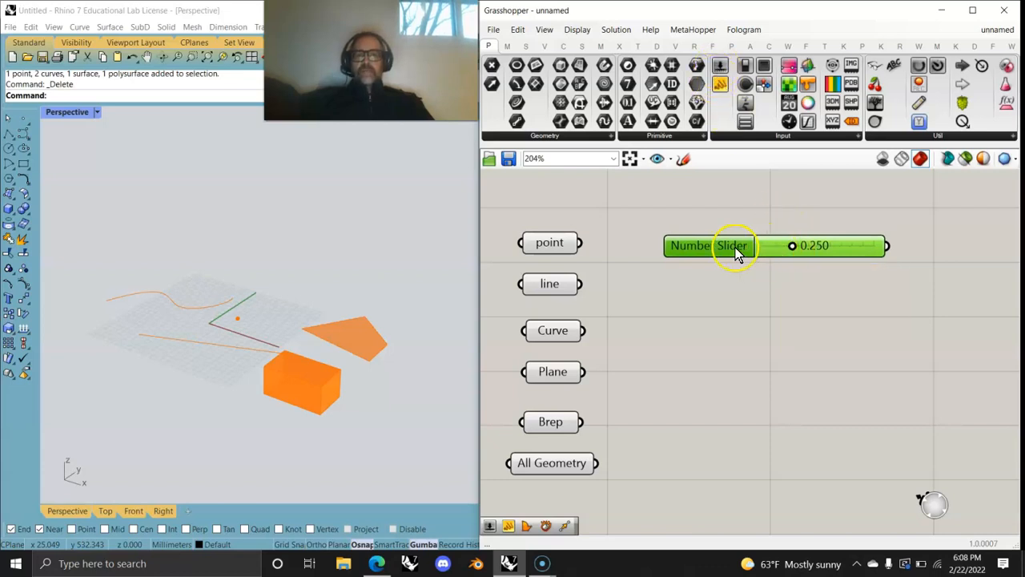
pyautogui.moveTo(797, 246)
pyautogui.mouseDown()
pyautogui.moveTo(748, 245)
pyautogui.moveTo(884, 249)
pyautogui.moveTo(812, 251)
pyautogui.mouseUp()
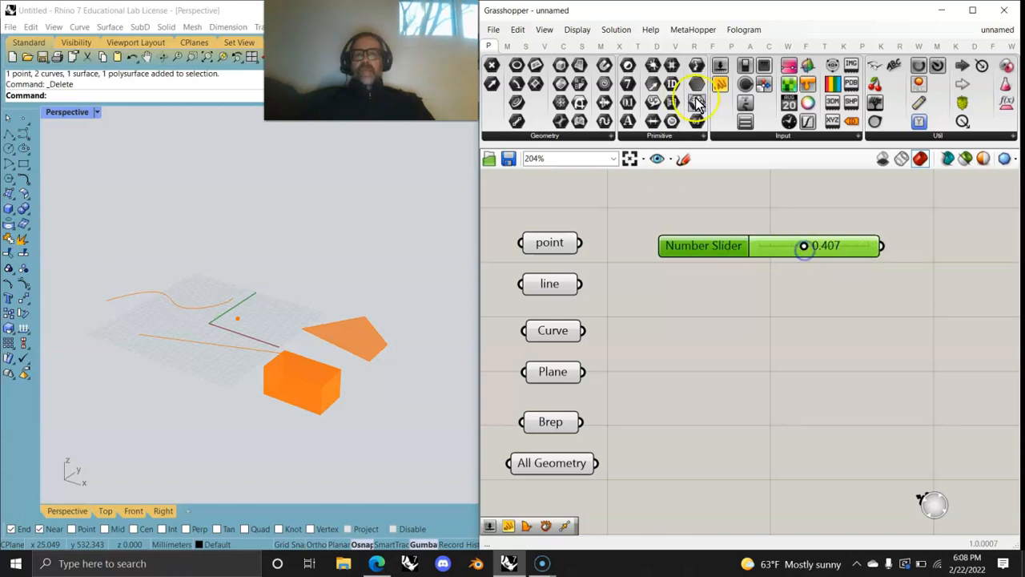
# Step: Keep the slider's 0–1 domain with 3-digit decimal rounding and set its value to 0.337
pyautogui.rightClick(770, 243)
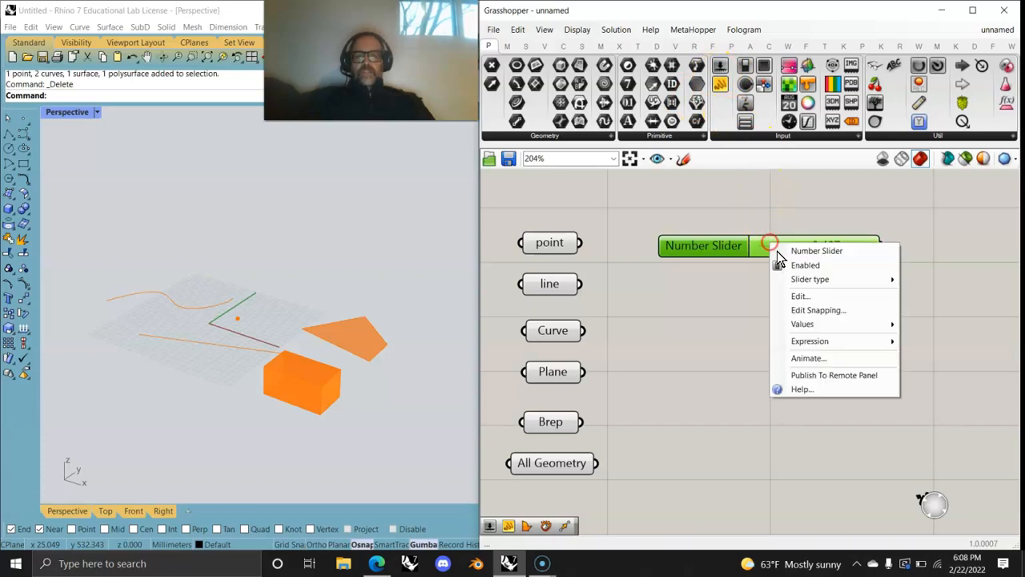
pyautogui.click(800, 295)
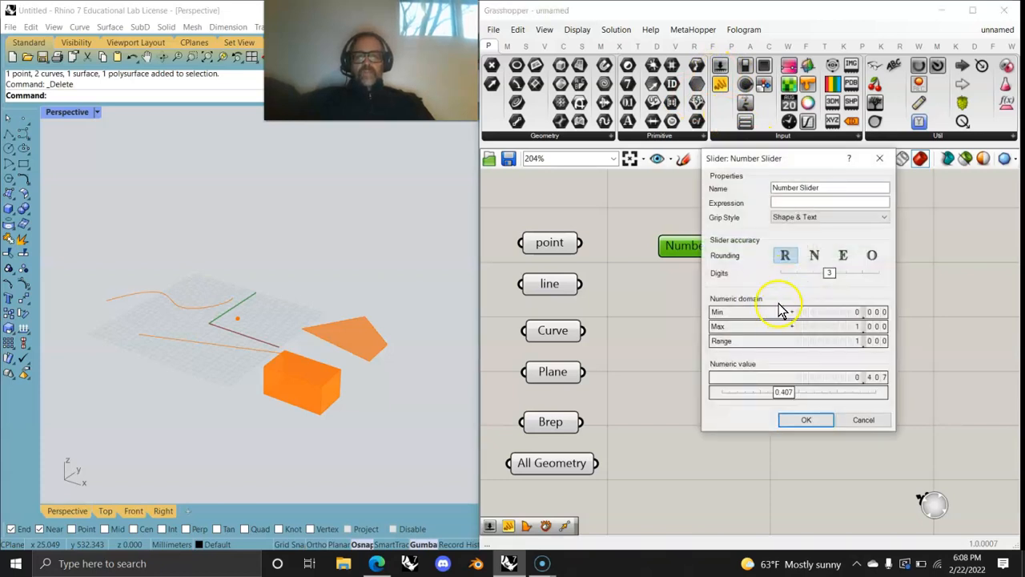
pyautogui.click(816, 255)
pyautogui.click(785, 255)
pyautogui.moveTo(830, 275)
pyautogui.mouseDown()
pyautogui.moveTo(801, 276)
pyautogui.moveTo(828, 277)
pyautogui.mouseUp()
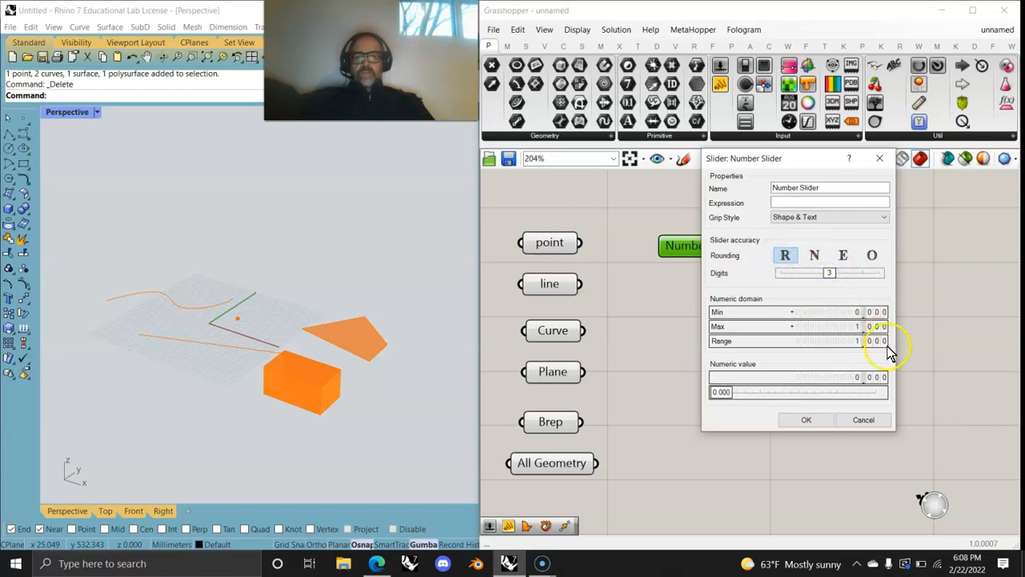
pyautogui.moveTo(724, 392); pyautogui.dragTo(769, 392)
pyautogui.click(809, 422)
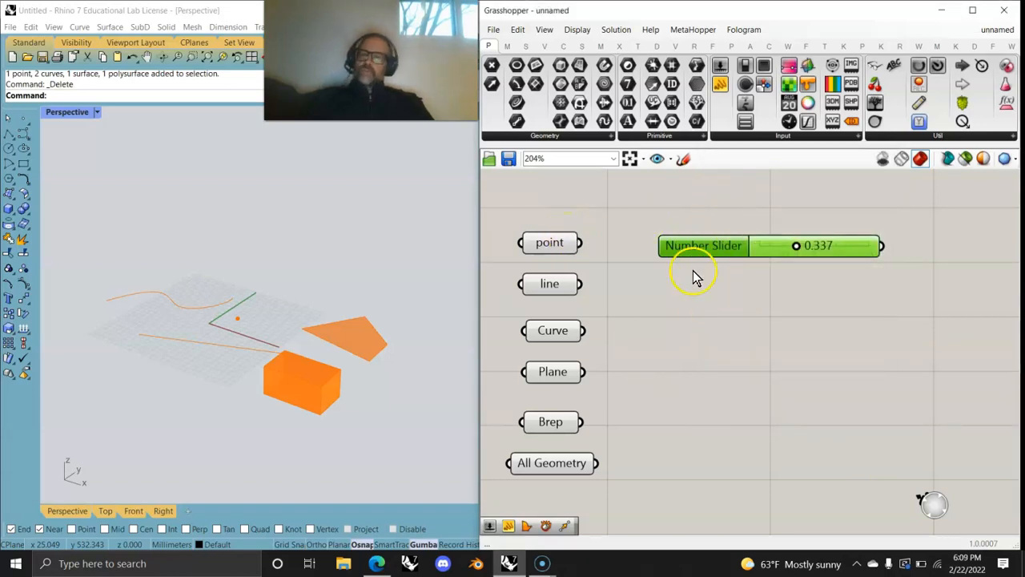
# Step: Render a 40-frame slider animation to a desktop folder, then reset the slider to 0.000
pyautogui.moveTo(774, 245); pyautogui.dragTo(777, 244)
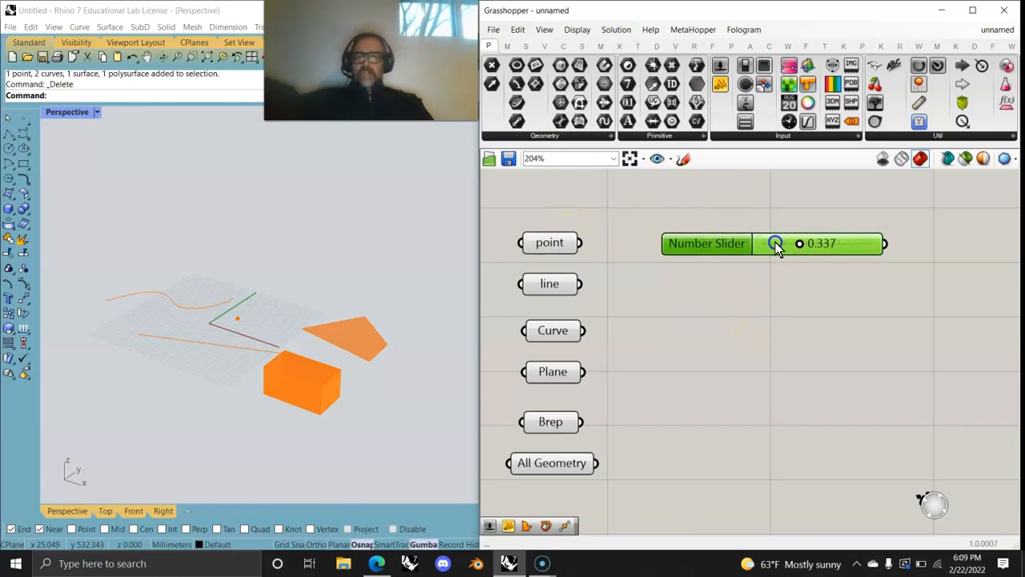
pyautogui.rightClick(775, 243)
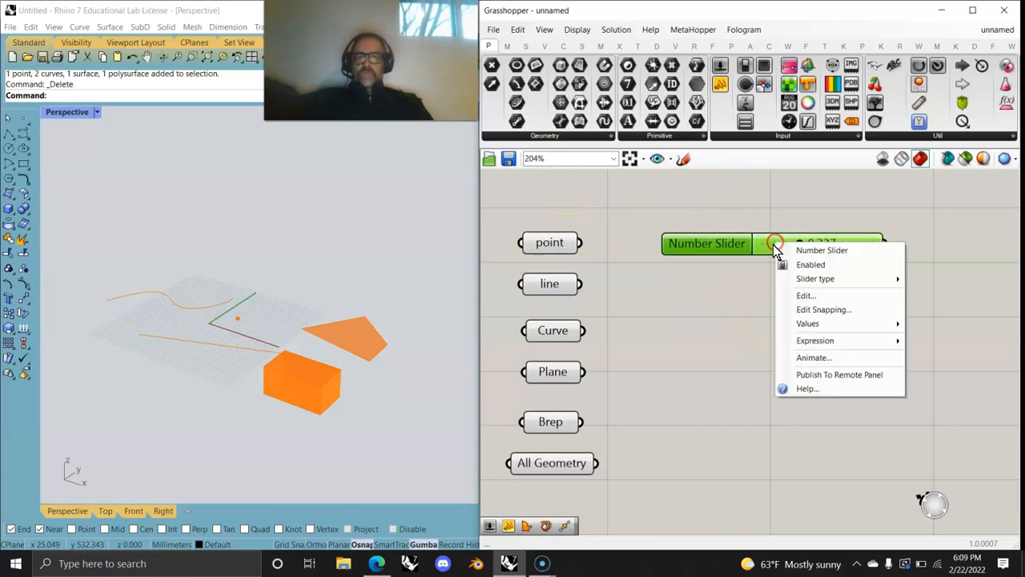
pyautogui.click(810, 358)
pyautogui.click(819, 233)
pyautogui.click(874, 535)
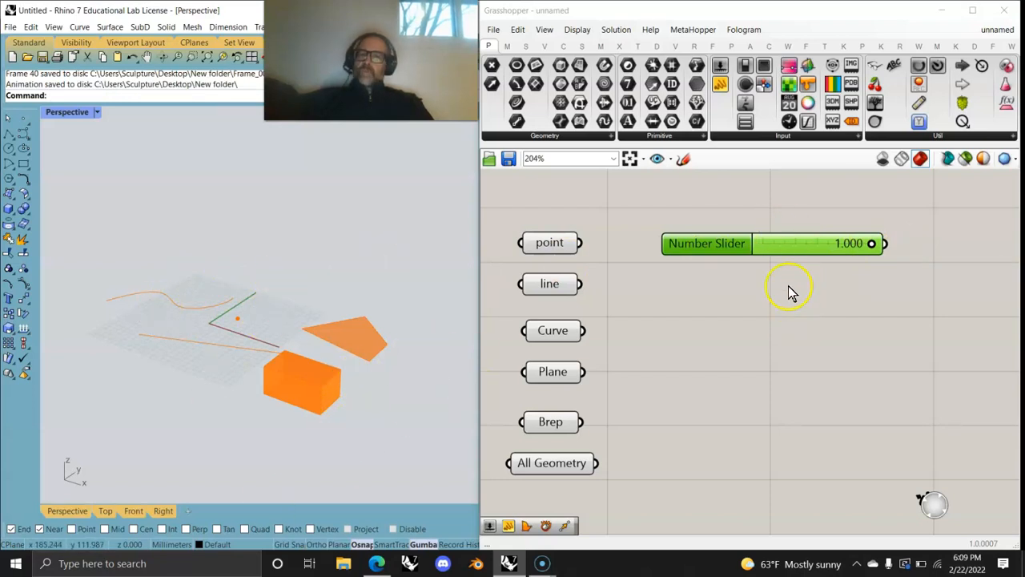
pyautogui.click(795, 242)
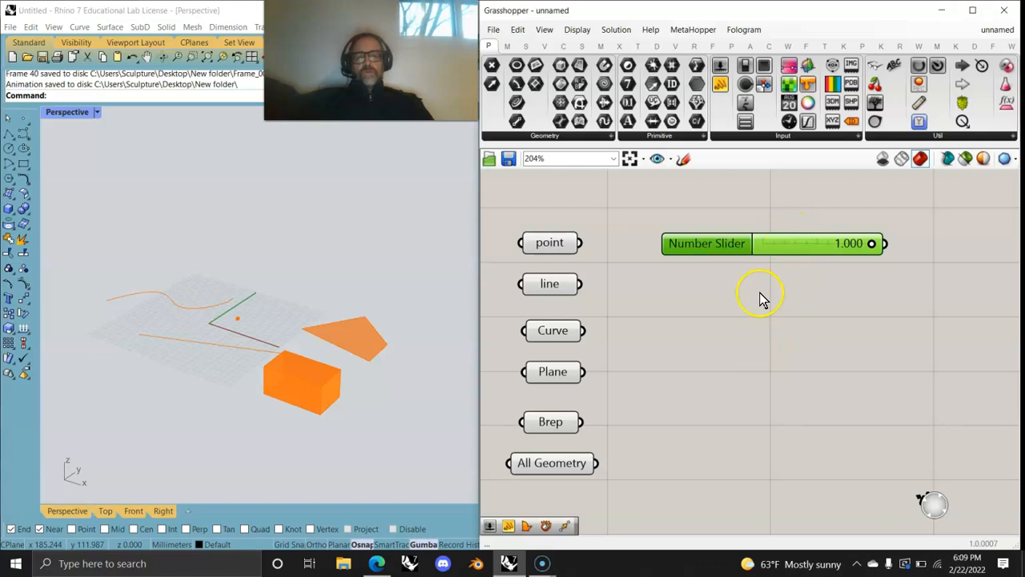
pyautogui.moveTo(870, 243); pyautogui.dragTo(745, 250)
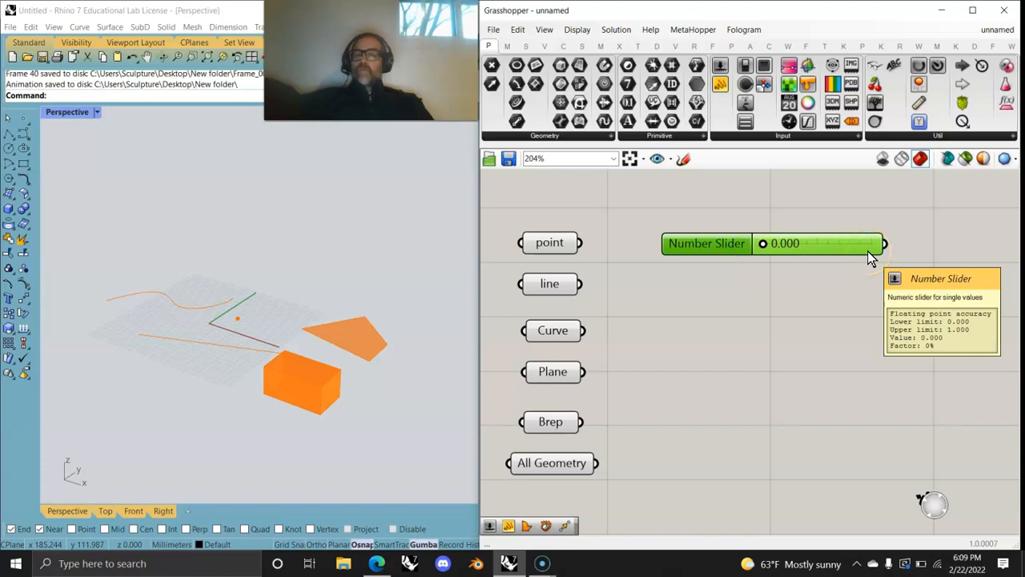
# Step: Add two Number Sliders below the first and set them to 9 and 3.82
pyautogui.click(765, 301)
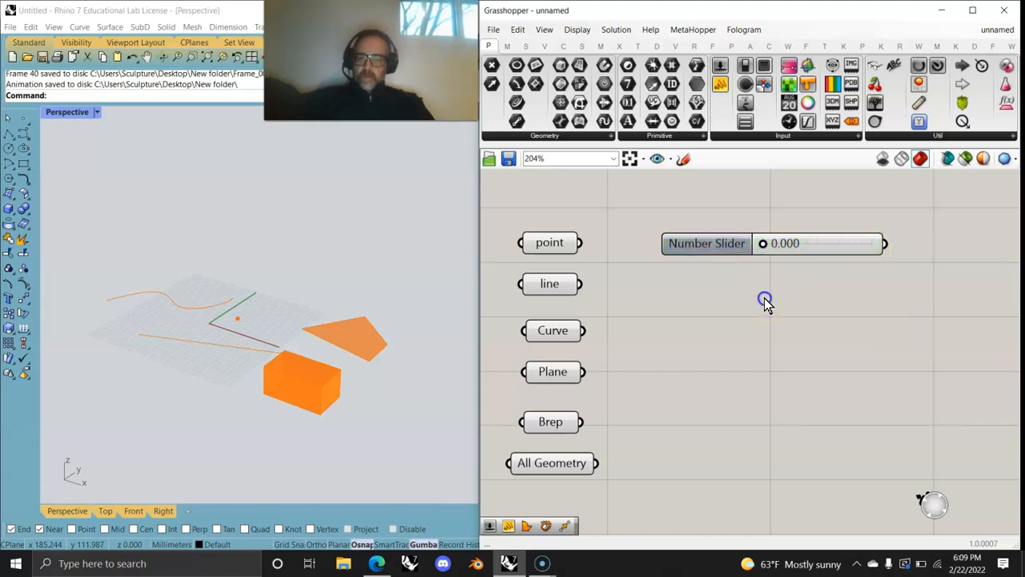
pyautogui.doubleClick(765, 302)
pyautogui.write('2')
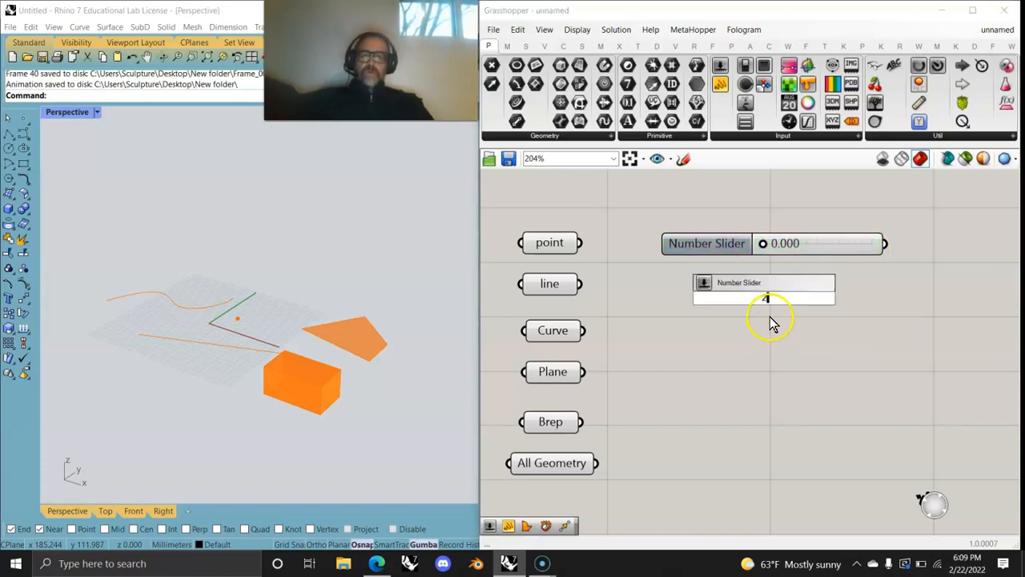
pyautogui.press('Return')
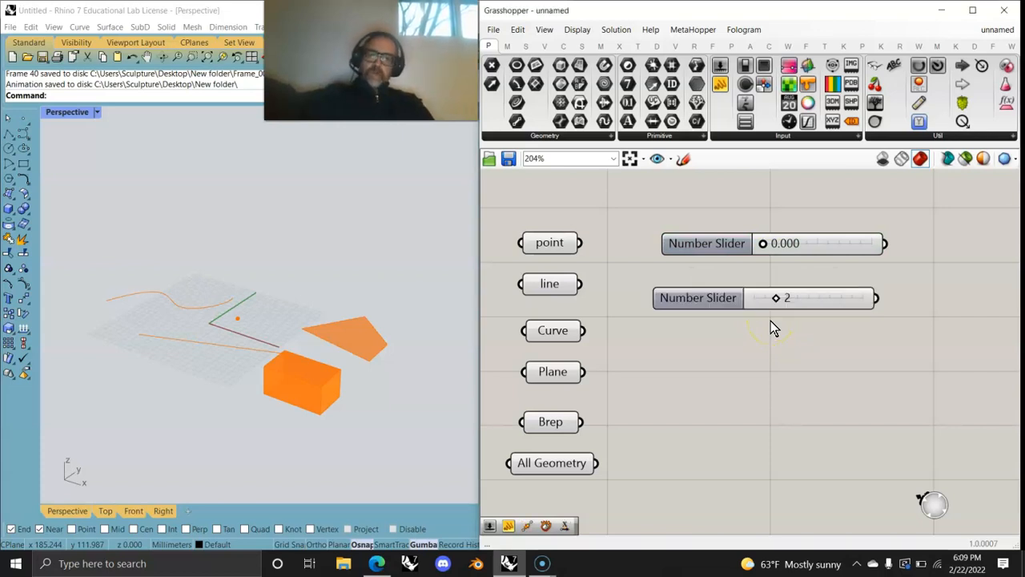
pyautogui.moveTo(752, 300); pyautogui.dragTo(809, 286)
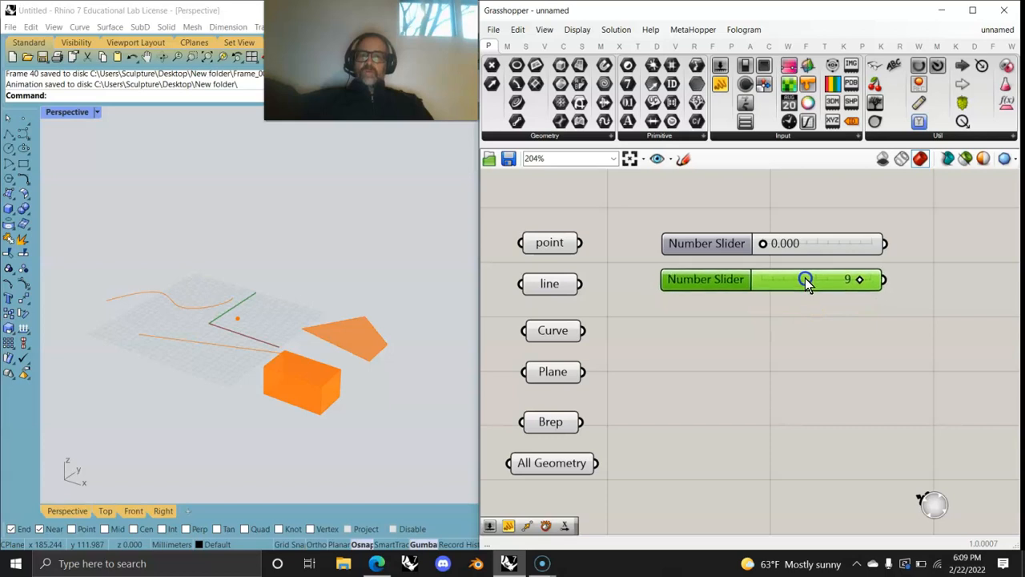
pyautogui.click(777, 342)
pyautogui.doubleClick(770, 337)
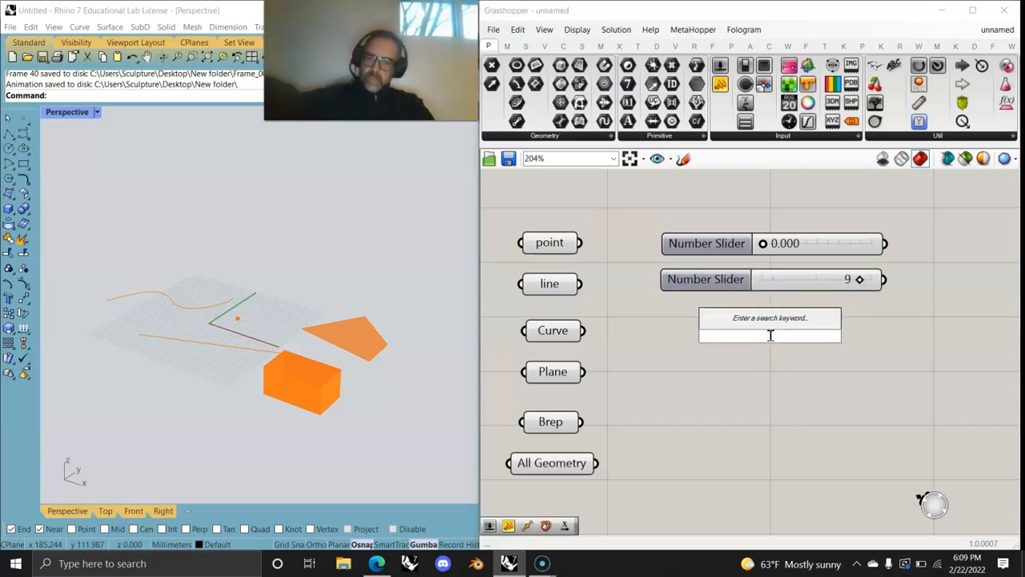
pyautogui.write('3')
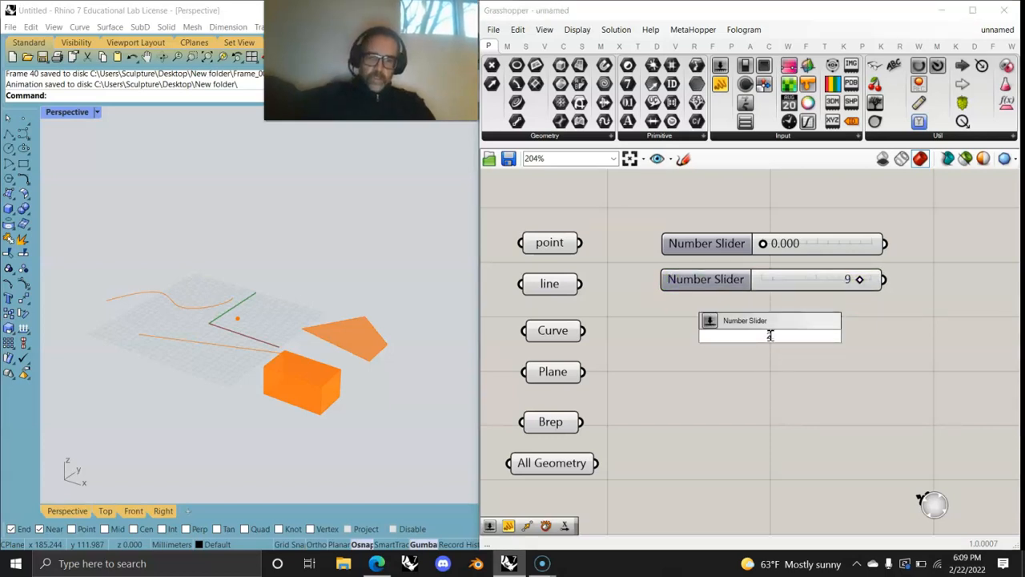
pyautogui.write('.00')
pyautogui.press('Return')
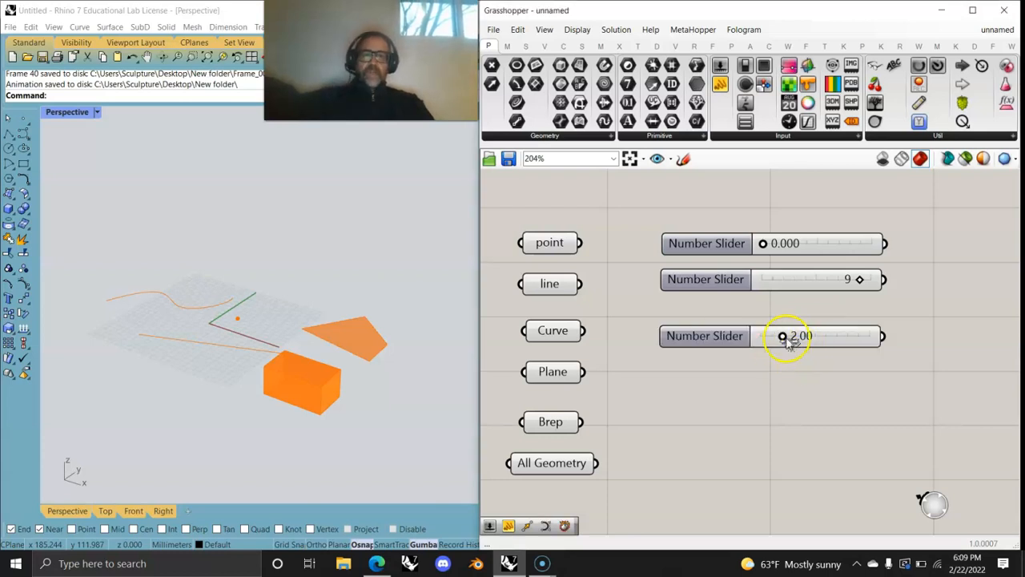
pyautogui.moveTo(782, 337)
pyautogui.mouseDown()
pyautogui.moveTo(686, 337)
pyautogui.moveTo(884, 339)
pyautogui.moveTo(772, 336)
pyautogui.moveTo(771, 322)
pyautogui.mouseUp()
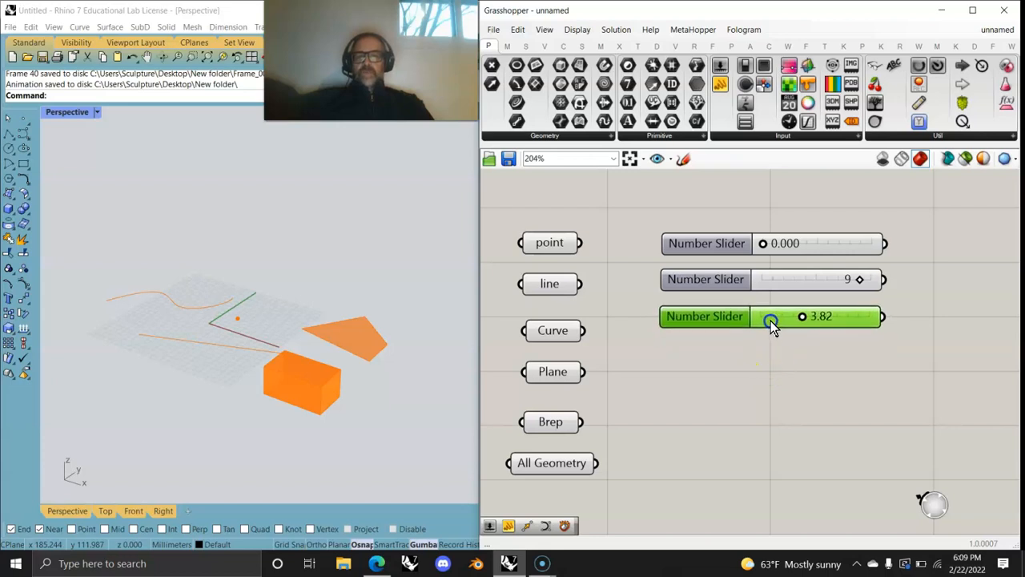
# Step: Add two more Number Sliders set to 45 and 29.69
pyautogui.doubleClick(767, 371)
pyautogui.write('12')
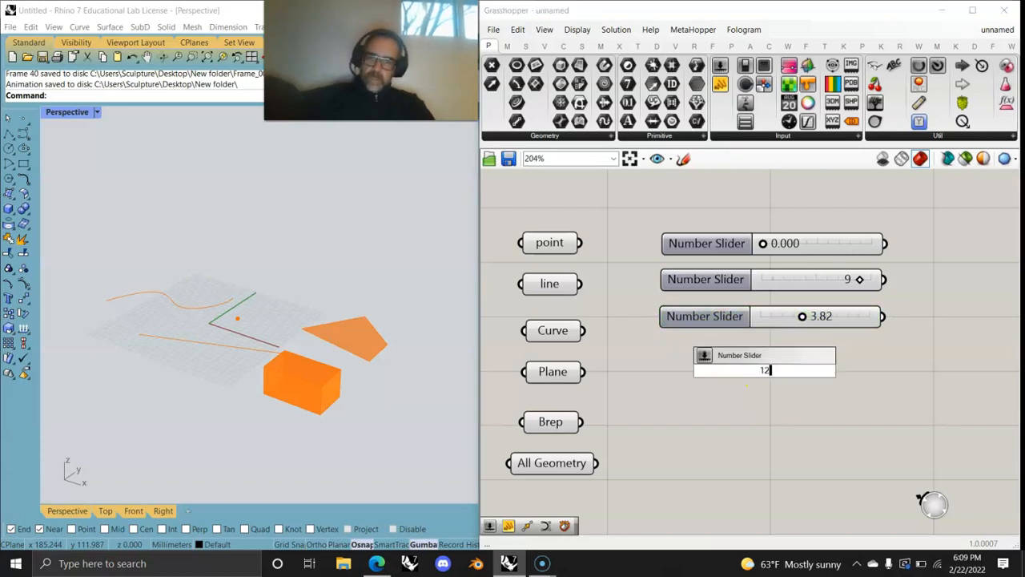
pyautogui.press('Return')
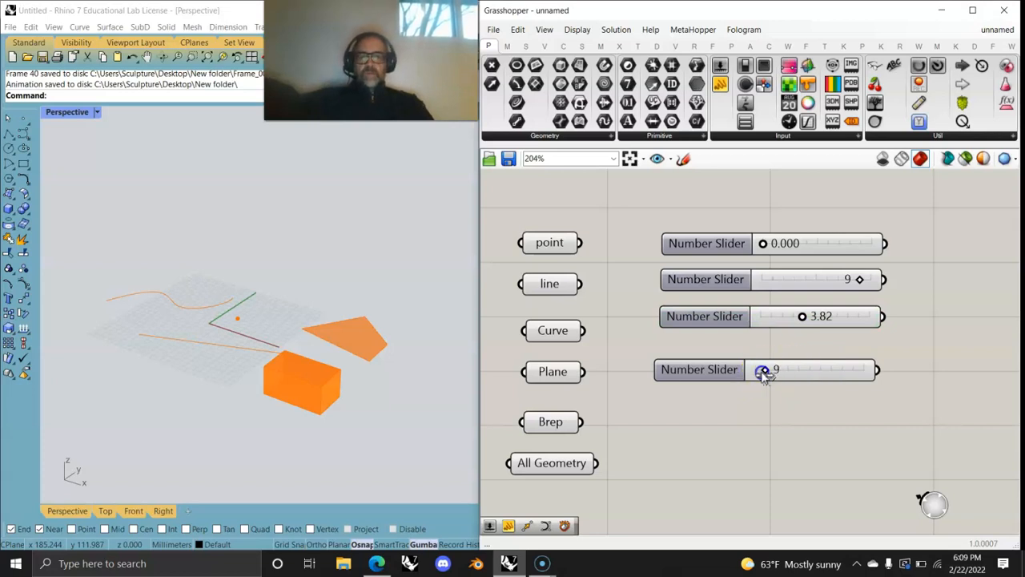
pyautogui.moveTo(744, 373); pyautogui.dragTo(773, 351)
pyautogui.doubleClick(771, 412)
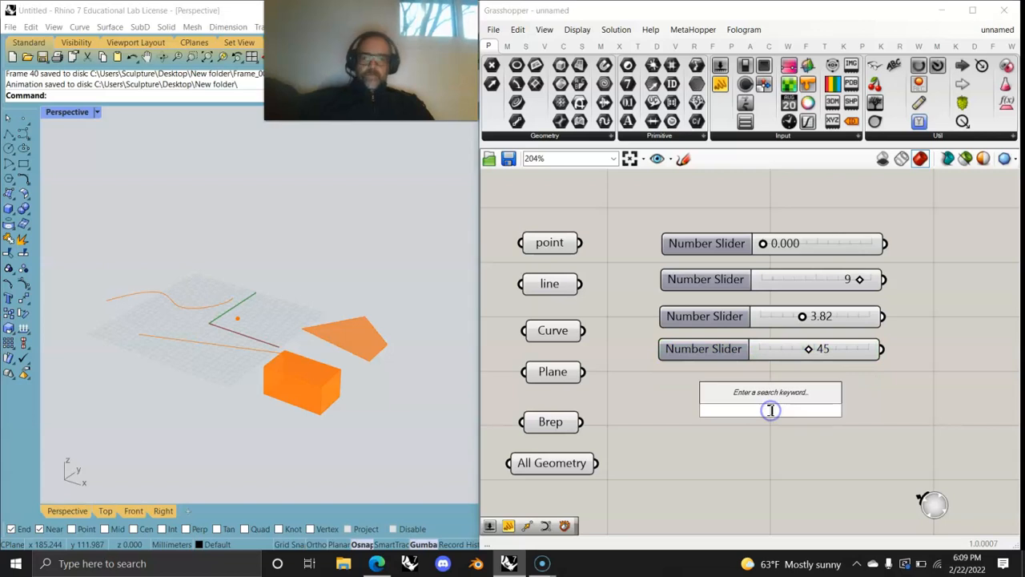
pyautogui.write('12.99')
pyautogui.press('Return')
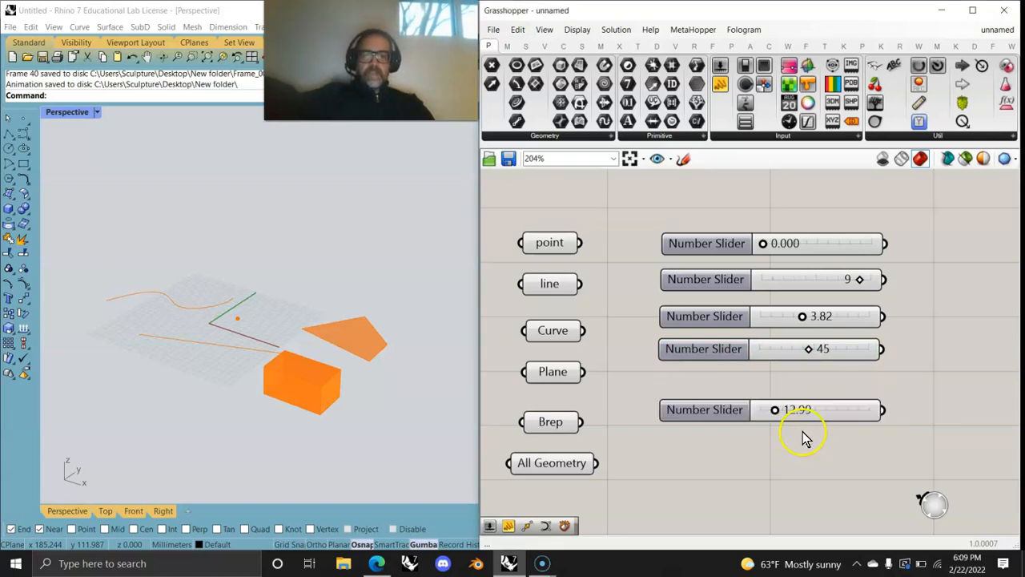
pyautogui.moveTo(774, 413); pyautogui.dragTo(839, 393)
# Step: Place an extra sixth slider, then delete it
pyautogui.click(789, 434)
pyautogui.doubleClick(789, 432)
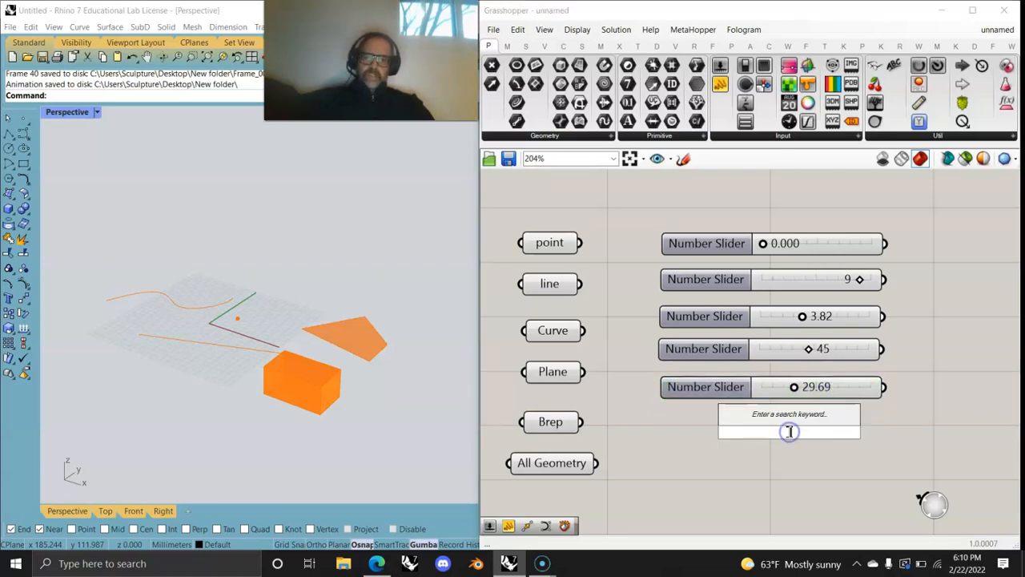
pyautogui.write('3')
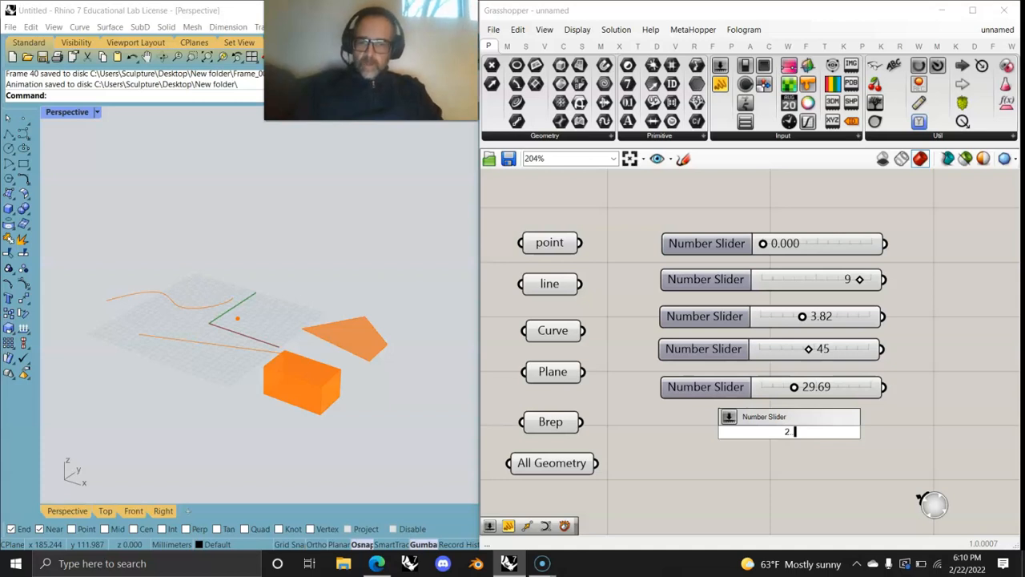
pyautogui.write('.4')
pyautogui.press('Return')
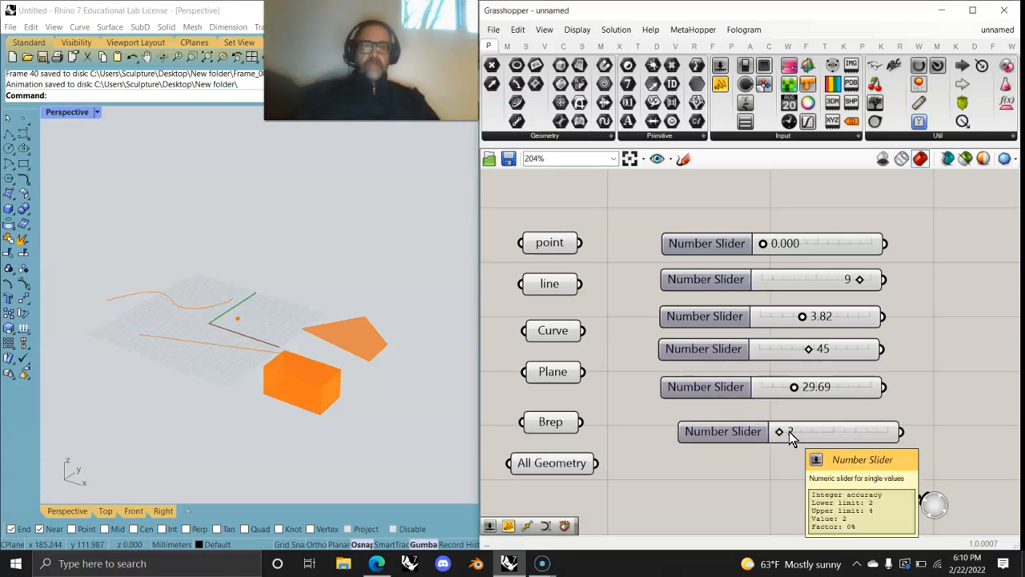
pyautogui.moveTo(786, 435); pyautogui.dragTo(733, 216)
pyautogui.press('Delete')
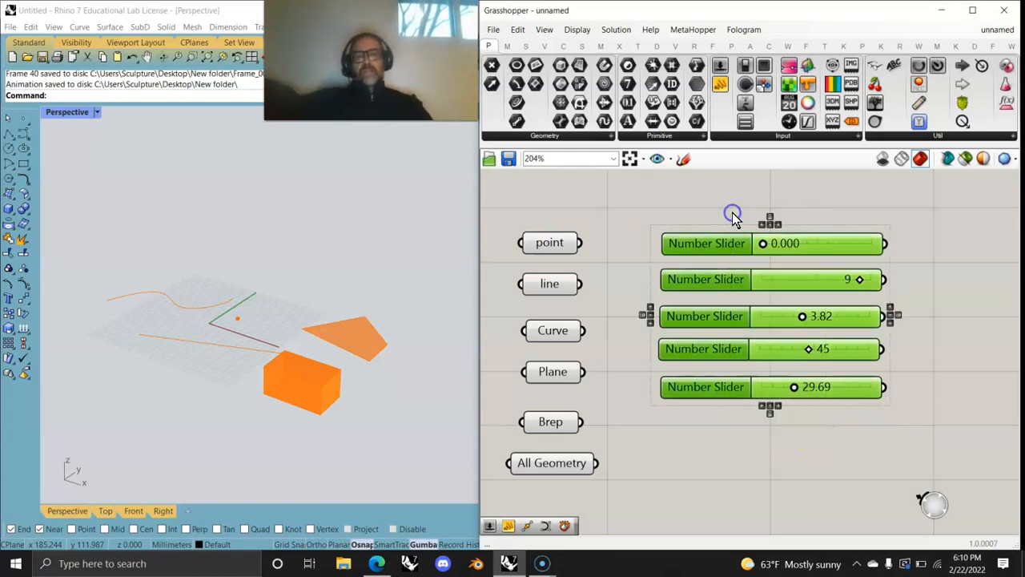
# Step: Add a Panel and wire the sliders into it, ending with the 0.000 slider
pyautogui.click(765, 135)
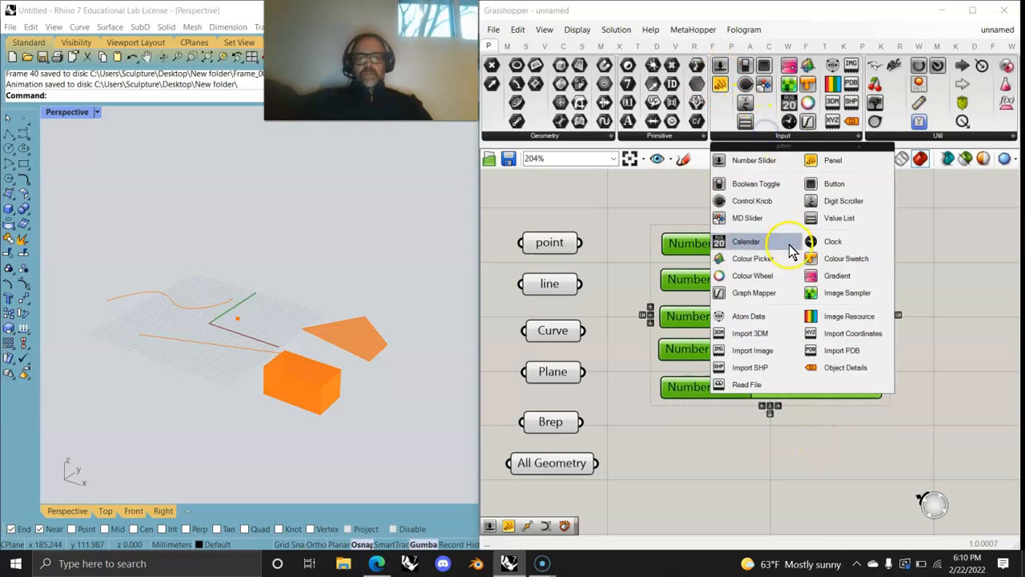
pyautogui.click(650, 200)
pyautogui.moveTo(847, 305); pyautogui.dragTo(693, 297, button='right')
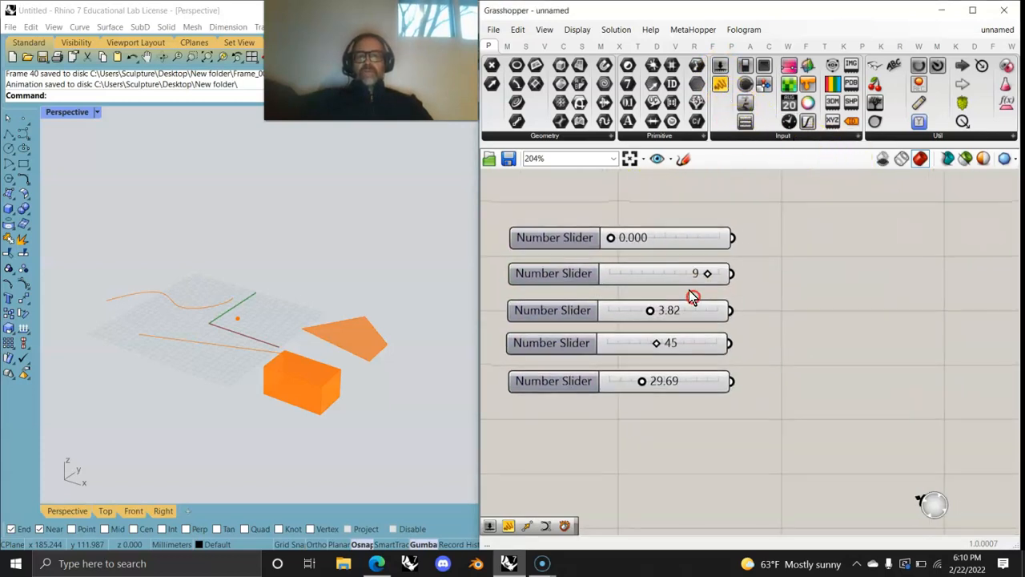
pyautogui.moveTo(720, 83); pyautogui.dragTo(865, 286)
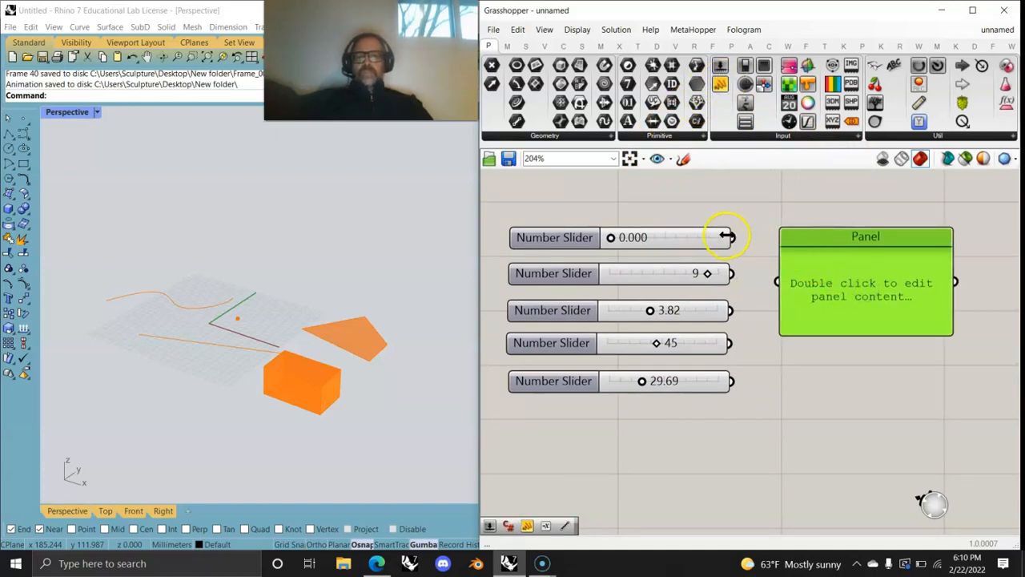
pyautogui.moveTo(732, 236); pyautogui.dragTo(777, 281)
pyautogui.moveTo(730, 310); pyautogui.dragTo(778, 280)
pyautogui.moveTo(731, 344); pyautogui.dragTo(778, 283)
pyautogui.moveTo(730, 381); pyautogui.dragTo(793, 280)
pyautogui.click(801, 136)
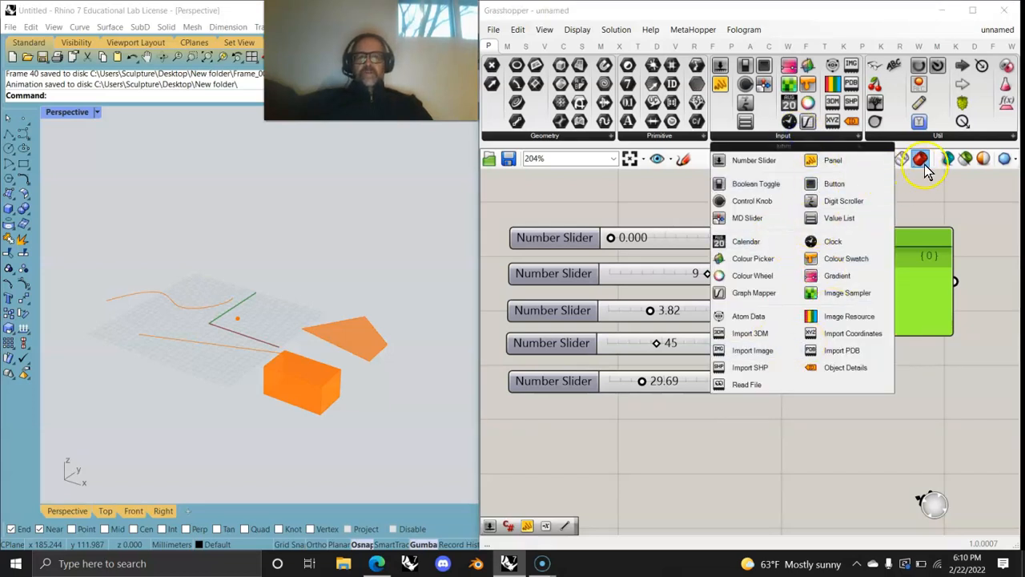
pyautogui.click(942, 136)
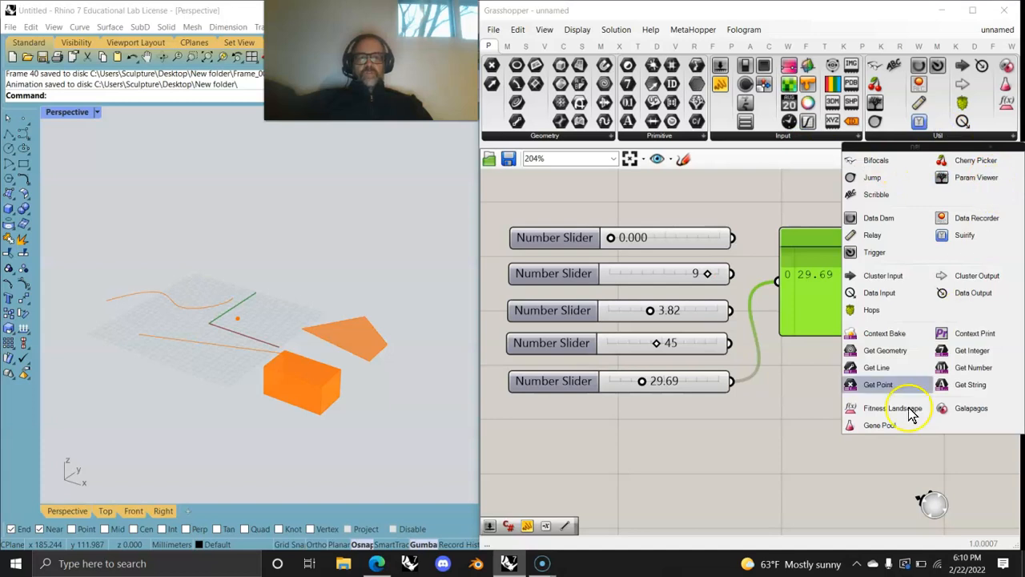
pyautogui.click(744, 494)
pyautogui.click(843, 315)
pyautogui.moveTo(732, 237); pyautogui.dragTo(780, 291)
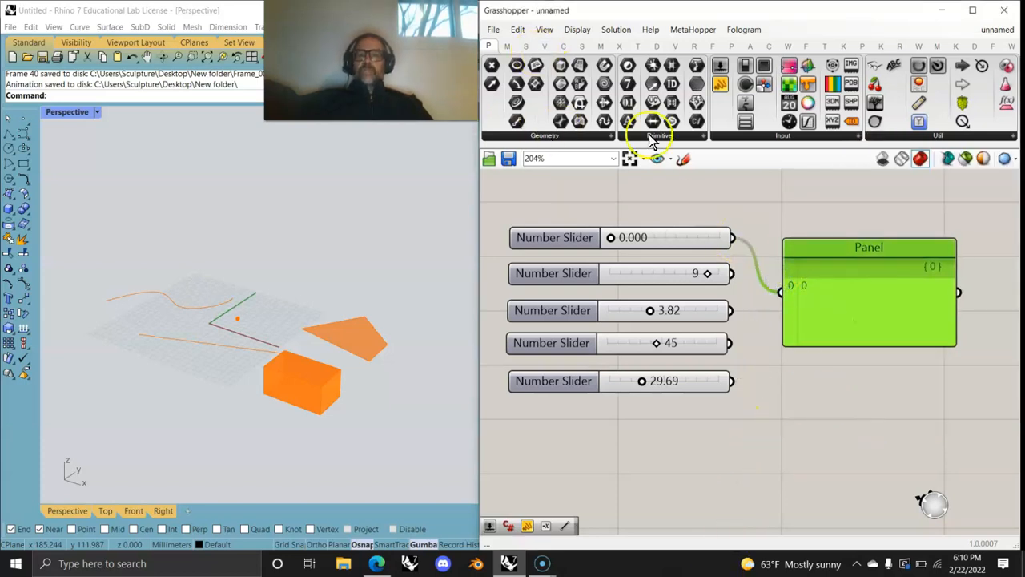
# Step: Distribute the six geometry parameters evenly and select the five number sliders
pyautogui.scroll(-5, 710, 408)
pyautogui.moveTo(710, 408); pyautogui.dragTo(757, 364, button='right')
pyautogui.moveTo(661, 436)
pyautogui.mouseDown()
pyautogui.moveTo(590, 361)
pyautogui.moveTo(575, 245)
pyautogui.mouseUp()
pyautogui.click(600, 276)
pyautogui.click(698, 373)
pyautogui.moveTo(745, 413); pyautogui.dragTo(670, 274)
# Step: Space the five sliders evenly, move them up, and set the Panel beside the geometry parameters
pyautogui.click(699, 276)
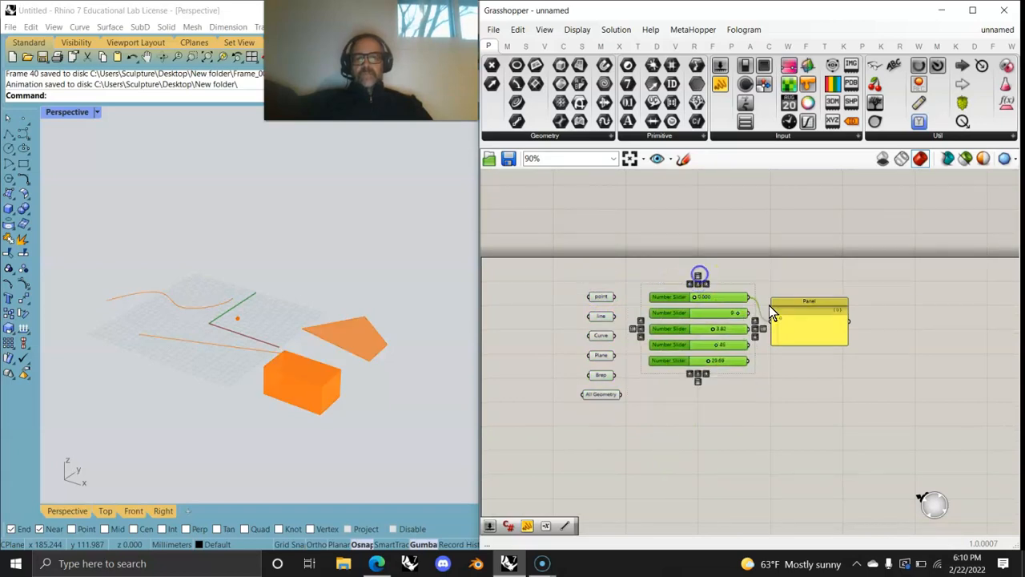
pyautogui.moveTo(823, 336); pyautogui.dragTo(820, 308)
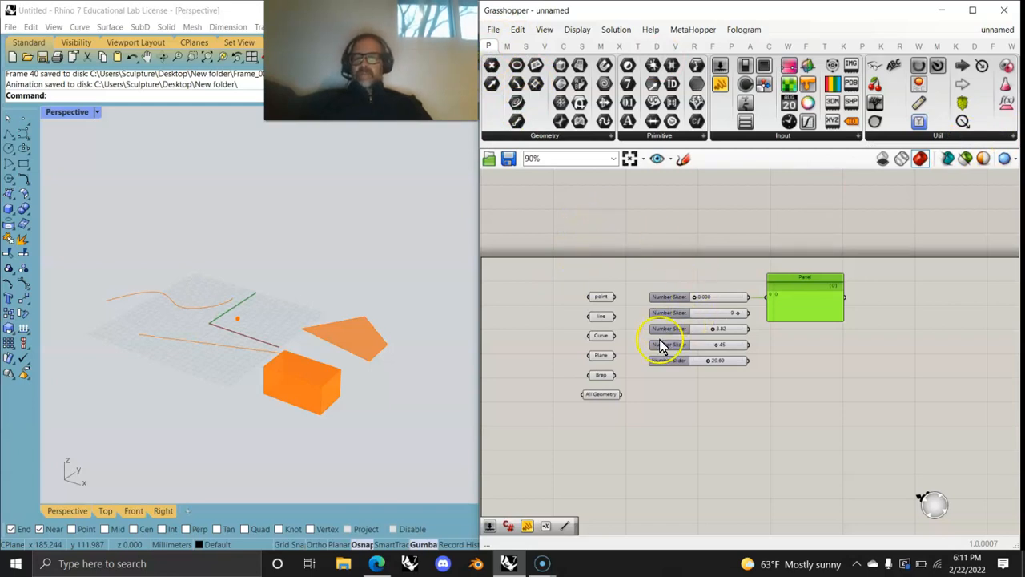
pyautogui.moveTo(727, 405); pyautogui.dragTo(634, 285)
pyautogui.moveTo(715, 288); pyautogui.dragTo(639, 178)
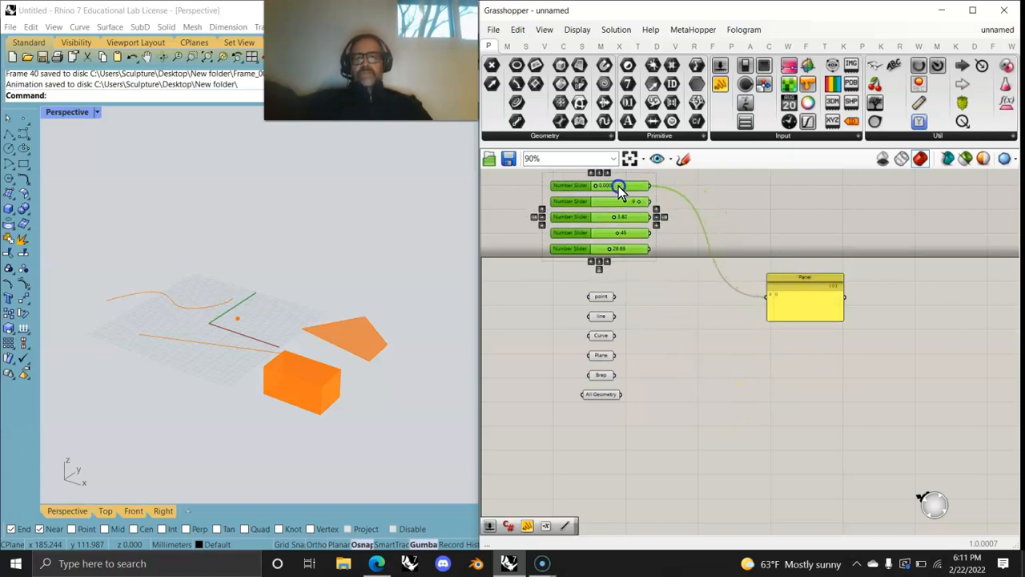
pyautogui.moveTo(804, 317); pyautogui.dragTo(660, 320)
pyautogui.scroll(3, 670, 357)
pyautogui.scroll(1, 669, 357)
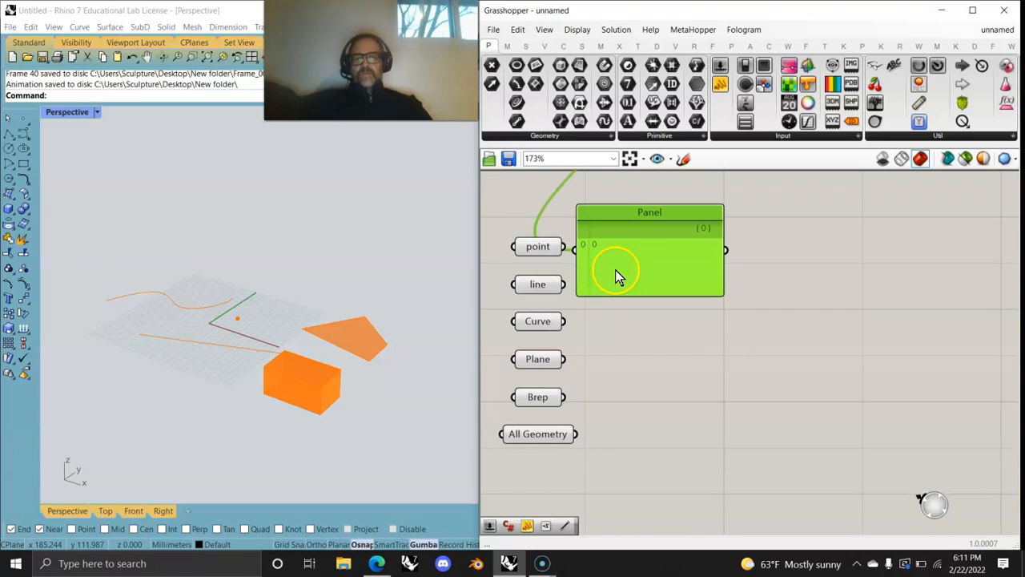
pyautogui.moveTo(615, 270); pyautogui.dragTo(702, 268)
# Step: Wire point, line, Curve, Plane, Brep, then All Geometry into the Panel and enlarge it to show all five entries
pyautogui.moveTo(565, 246); pyautogui.dragTo(633, 263)
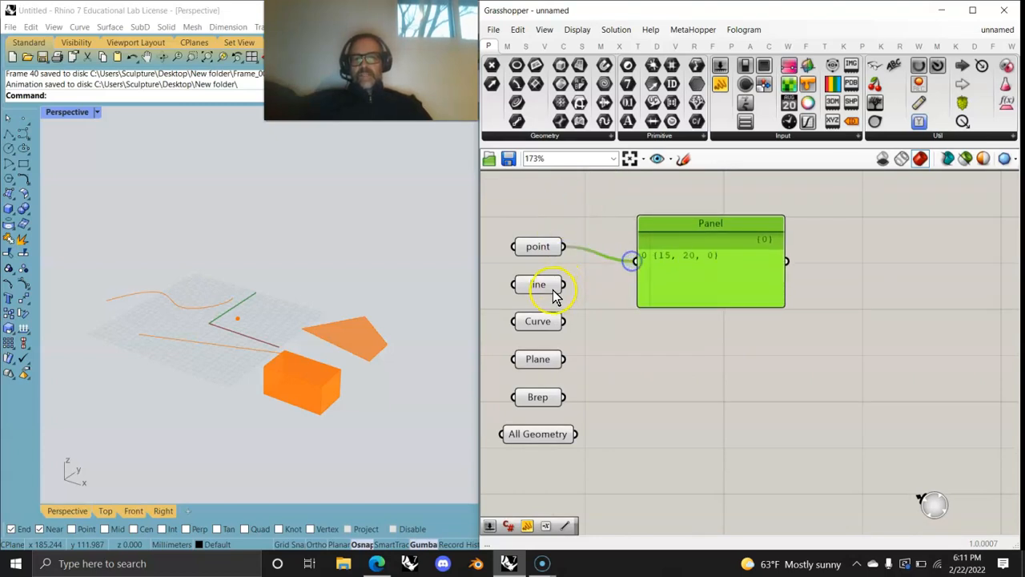
pyautogui.moveTo(564, 285); pyautogui.dragTo(638, 263)
pyautogui.moveTo(565, 321); pyautogui.dragTo(636, 262)
pyautogui.moveTo(567, 362); pyautogui.dragTo(636, 262)
pyautogui.moveTo(566, 397); pyautogui.dragTo(627, 252)
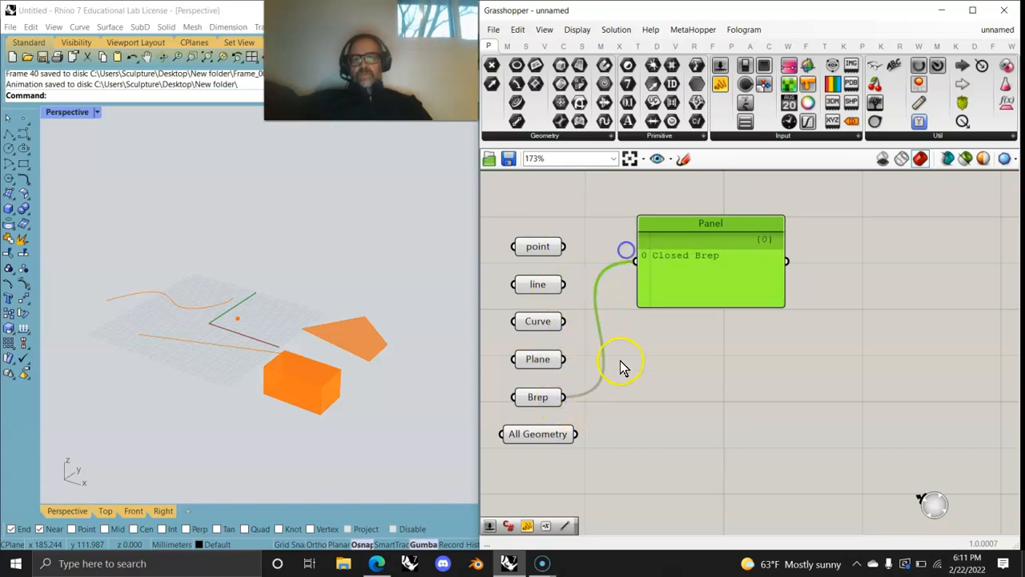
pyautogui.moveTo(577, 435); pyautogui.dragTo(629, 260)
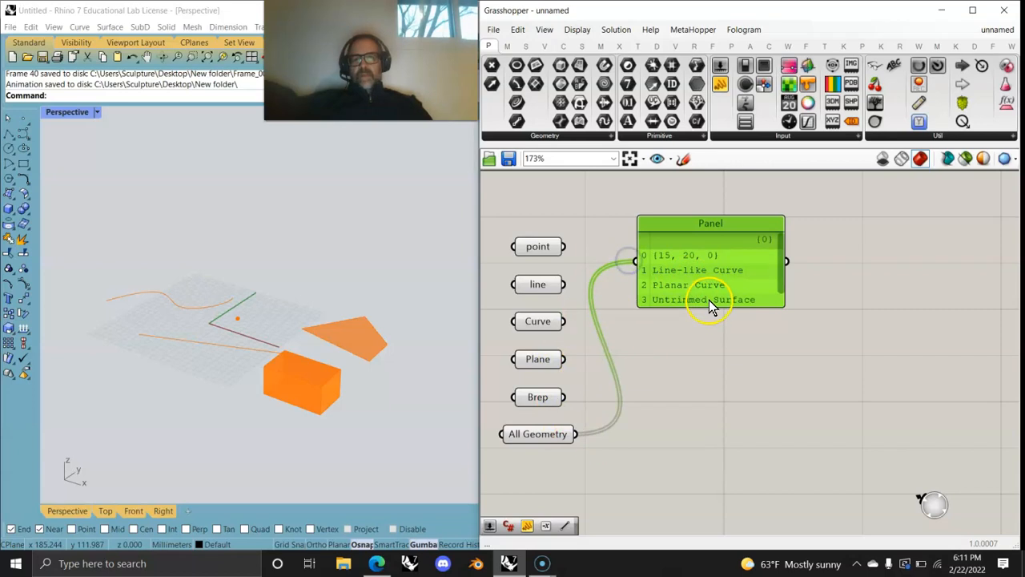
pyautogui.moveTo(711, 306); pyautogui.dragTo(733, 391)
pyautogui.scroll(-3, 735, 339)
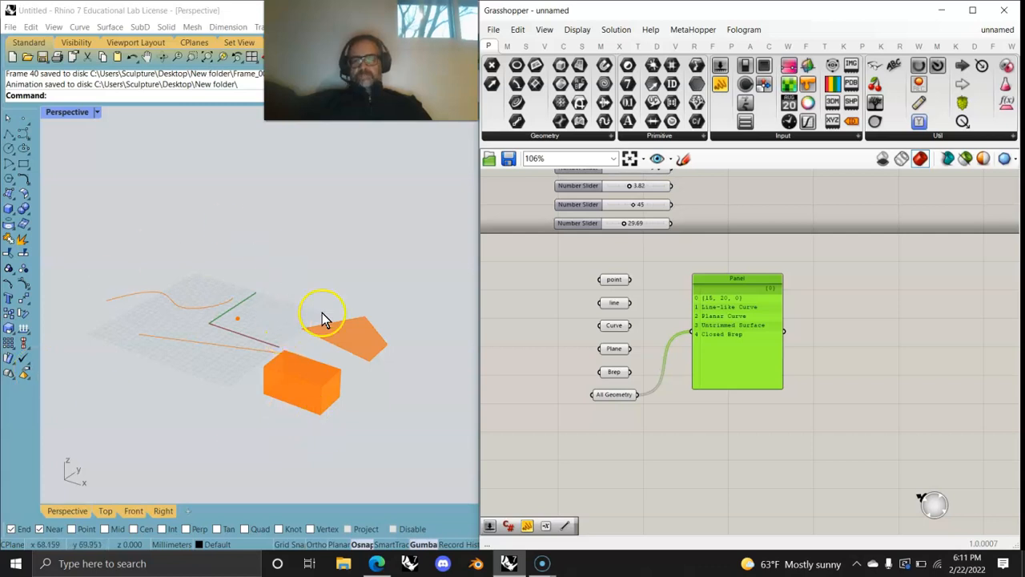
pyautogui.moveTo(735, 358)
pyautogui.mouseDown()
pyautogui.moveTo(751, 344)
pyautogui.moveTo(742, 357)
pyautogui.moveTo(739, 340)
pyautogui.mouseUp()
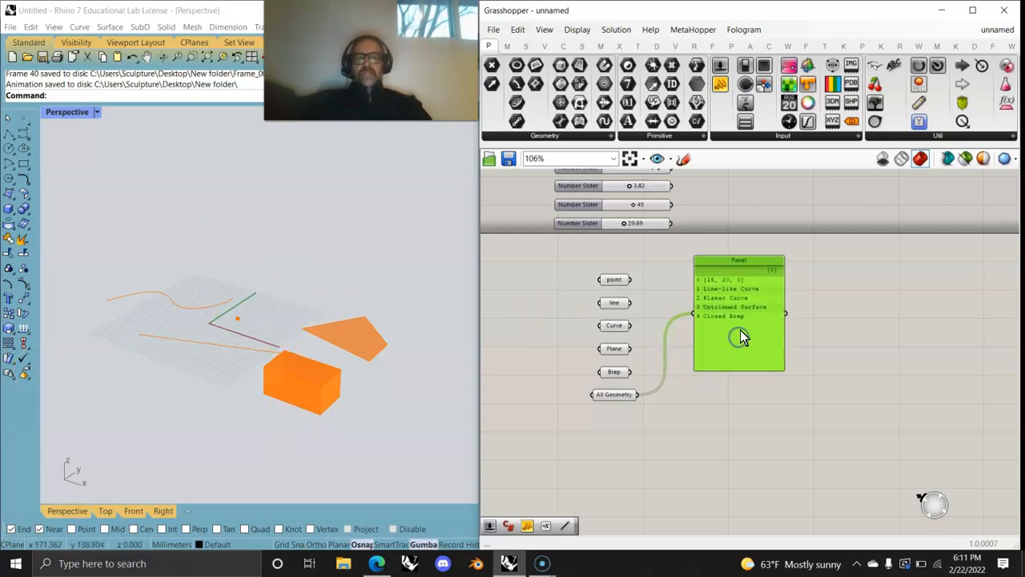
# Step: Place a Param Viewer below the Panel and wire All Geometry into it
pyautogui.moveTo(874, 106); pyautogui.dragTo(751, 422)
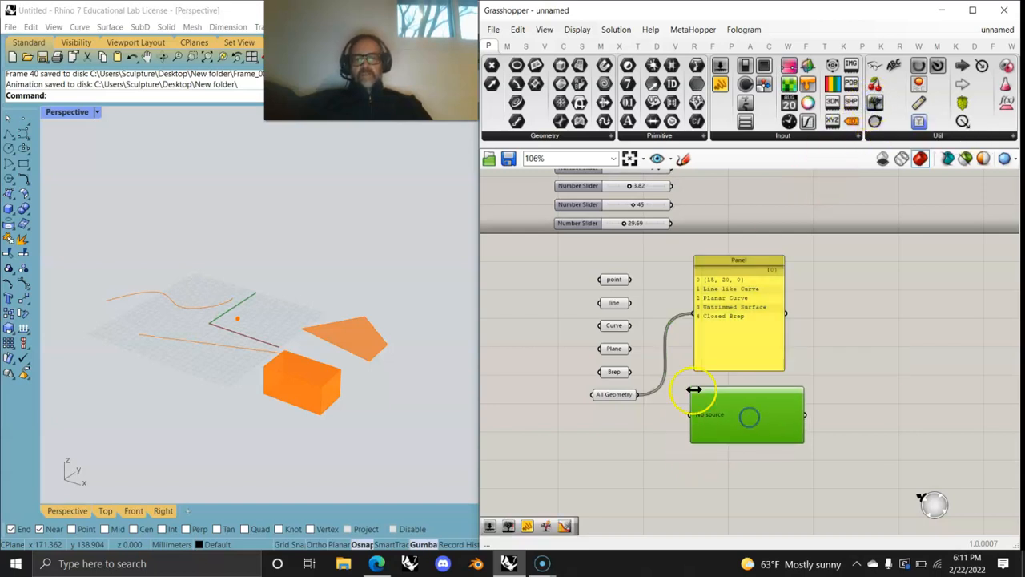
pyautogui.moveTo(643, 400); pyautogui.dragTo(691, 414)
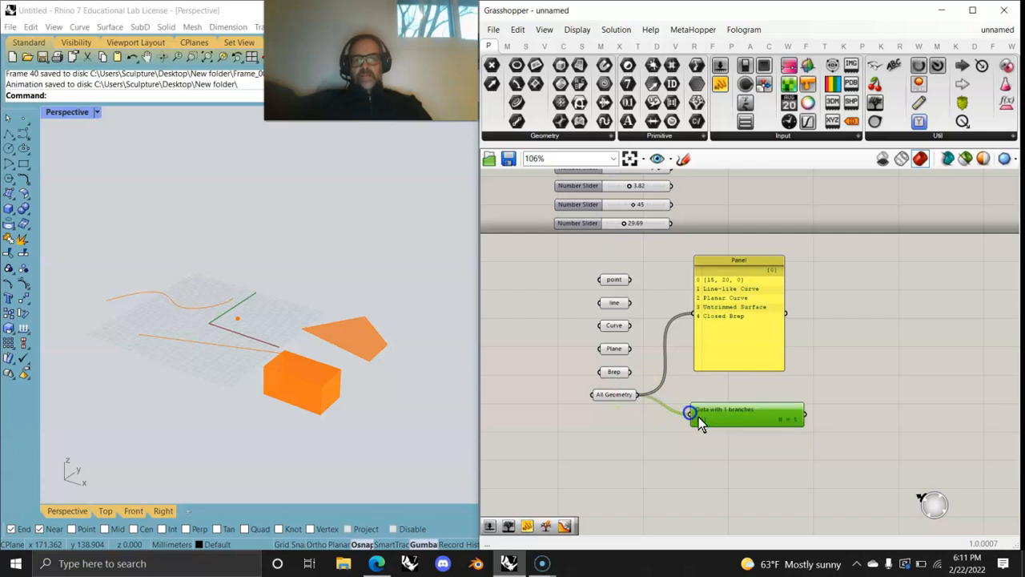
pyautogui.scroll(3, 724, 416)
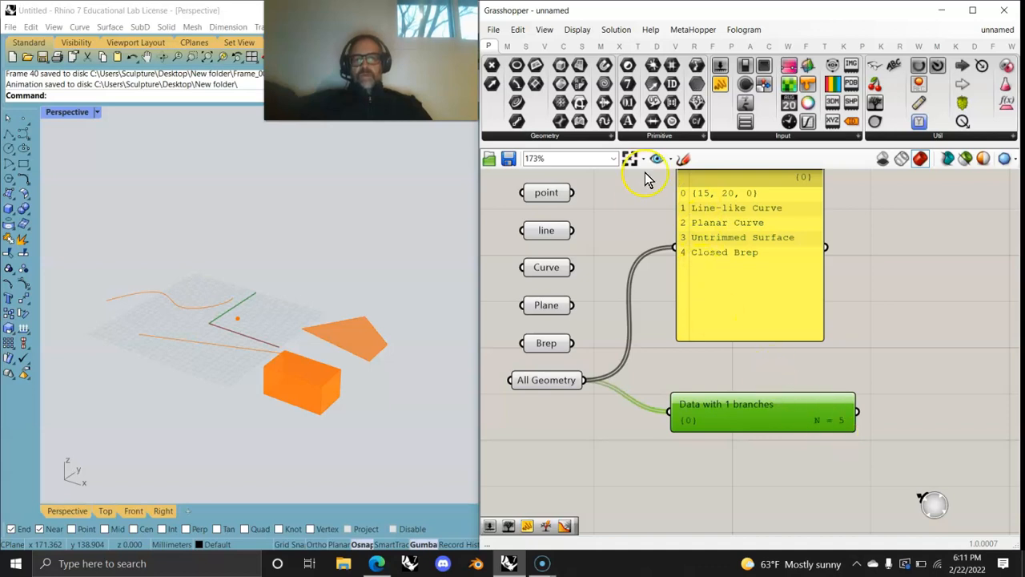
# Step: Wire the point into the Panel so it lists only (15, 20, 0), and show the viewer's tree diagram
pyautogui.moveTo(575, 194); pyautogui.dragTo(679, 422)
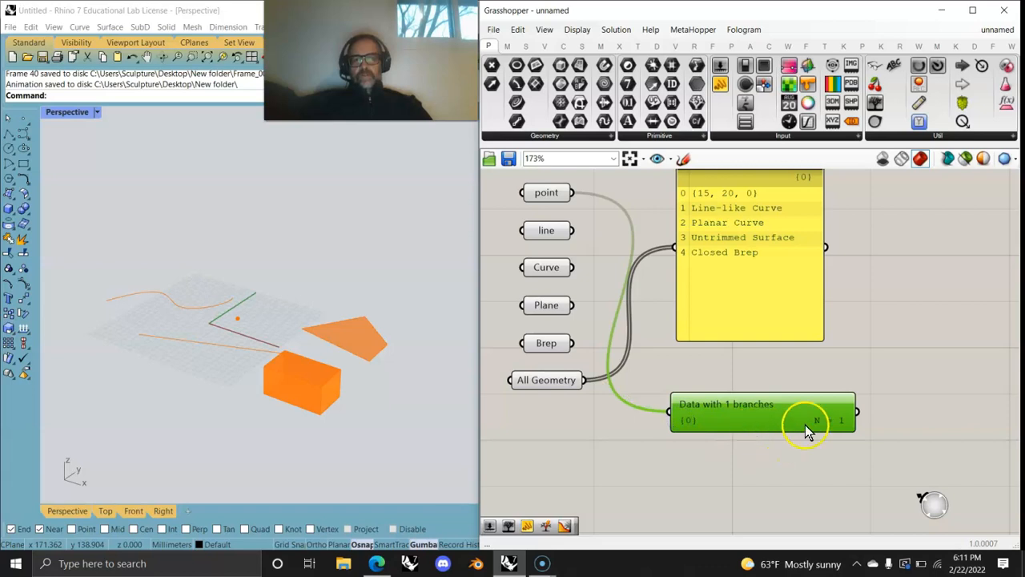
pyautogui.moveTo(574, 192); pyautogui.dragTo(675, 246)
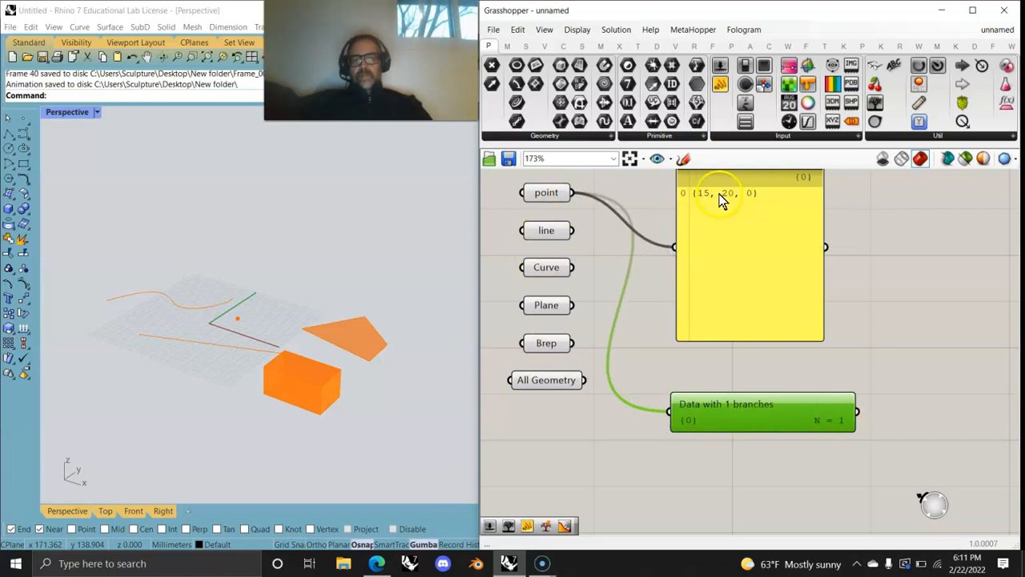
pyautogui.moveTo(583, 379); pyautogui.dragTo(672, 412)
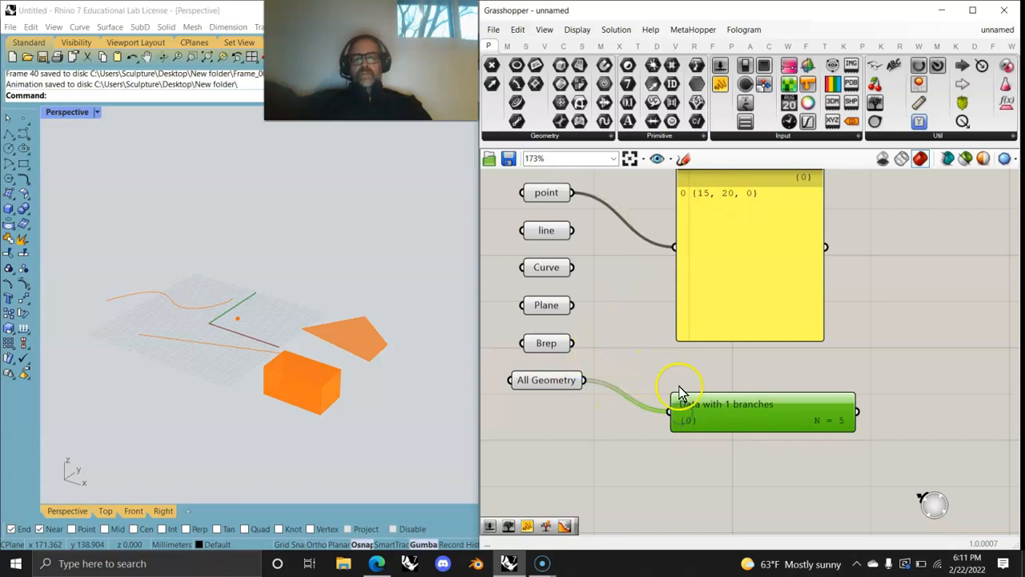
pyautogui.doubleClick(739, 412)
pyautogui.moveTo(754, 418); pyautogui.dragTo(754, 396)
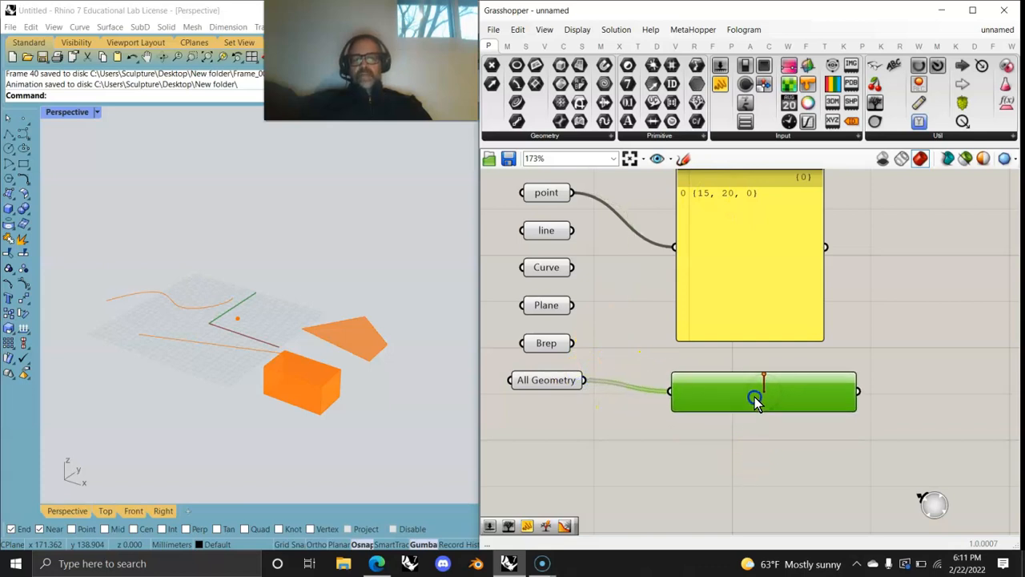
# Step: Graft All Geometry into separate branches and enlarge the Param Viewer to inspect them
pyautogui.rightClick(558, 382)
pyautogui.click(586, 421)
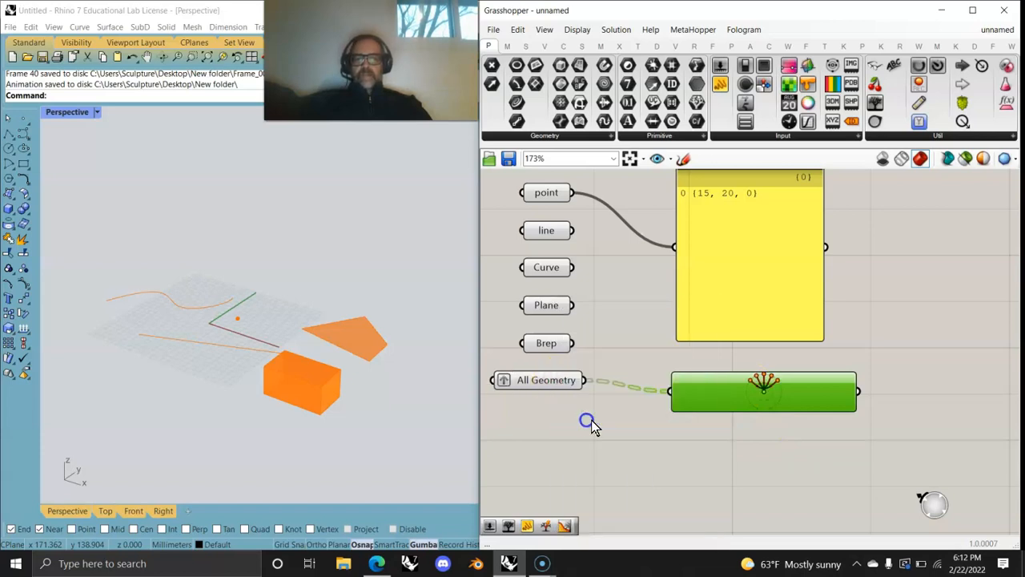
pyautogui.scroll(4, 793, 396)
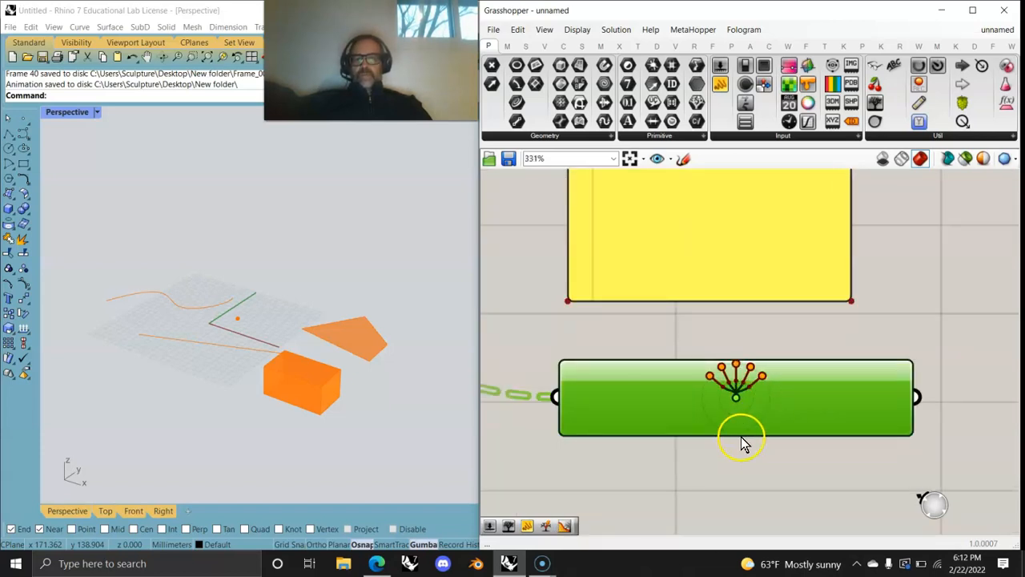
pyautogui.moveTo(739, 466); pyautogui.dragTo(740, 508)
pyautogui.scroll(-4, 738, 485)
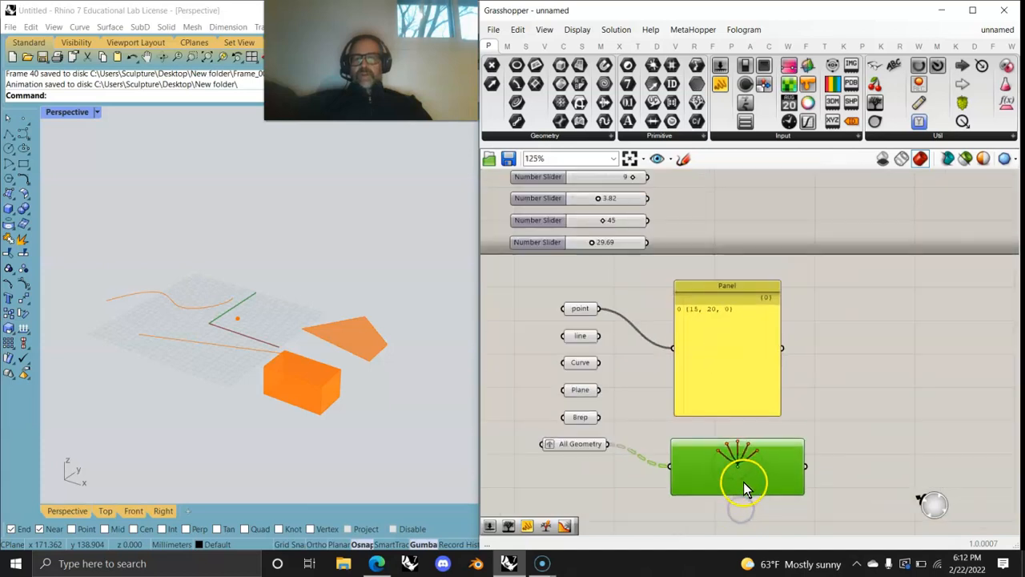
pyautogui.scroll(2, 606, 458)
# Step: Remove the graft and return the Param Viewer to text: 1 branch {0}, N = 5
pyautogui.rightClick(573, 450)
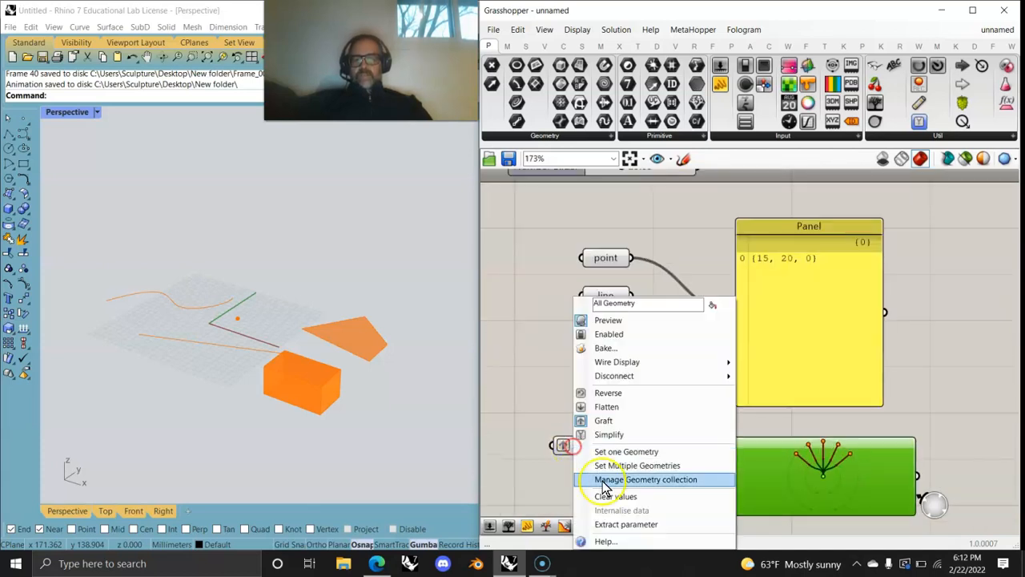
pyautogui.click(612, 422)
pyautogui.doubleClick(810, 484)
pyautogui.moveTo(803, 489); pyautogui.dragTo(812, 471)
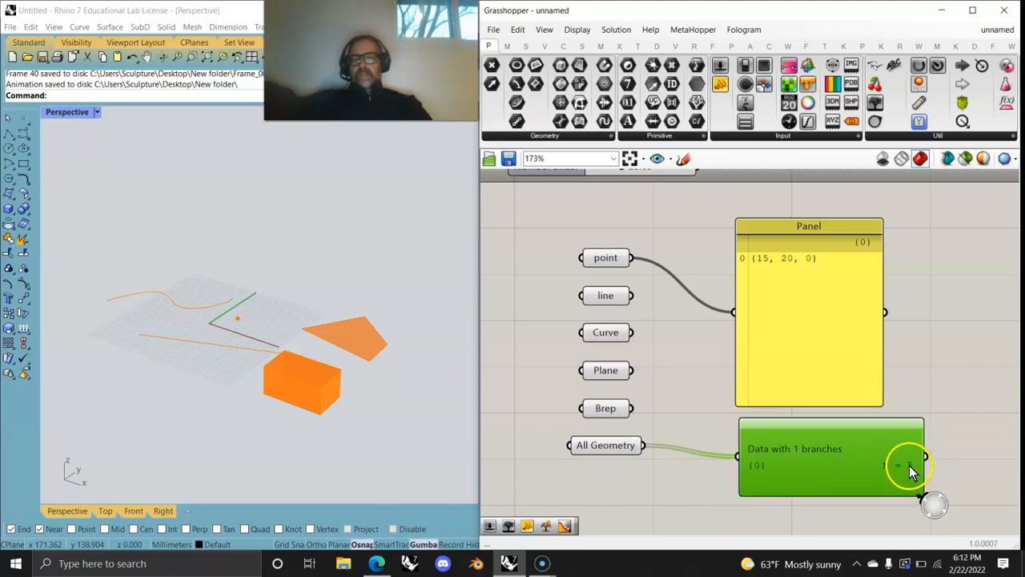
pyautogui.scroll(-5, 813, 360)
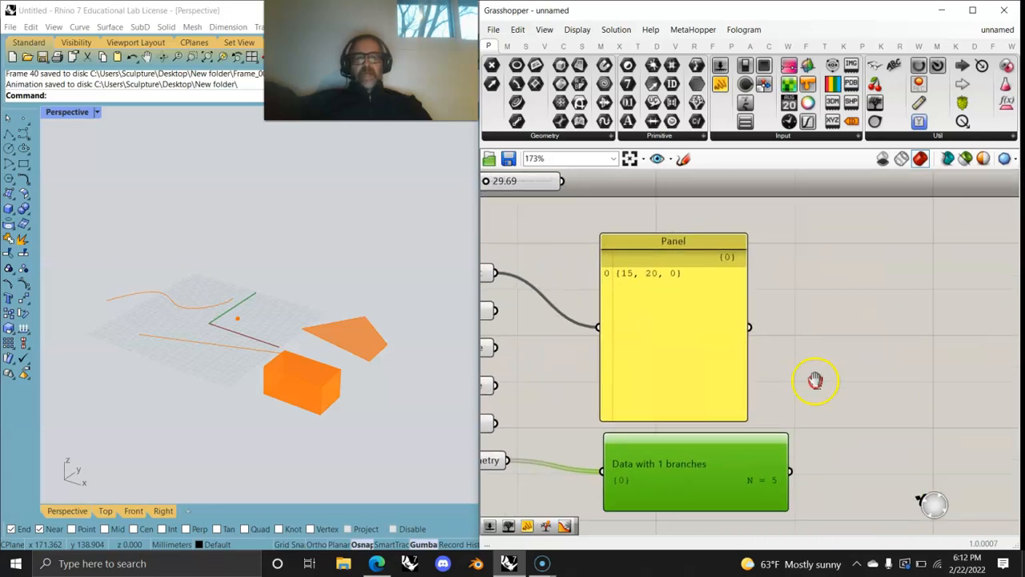